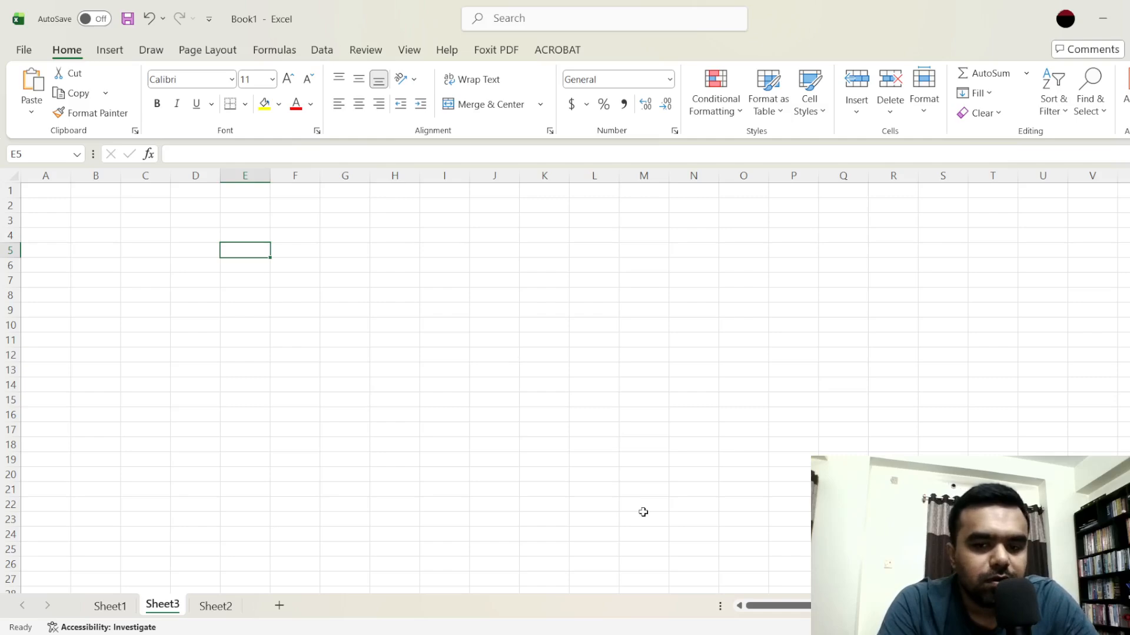
Open Sheet2 and examine the summary table's Particular, Mean, Mode, Standard Deviation, Median and Variance headings
left_click(731, 634)
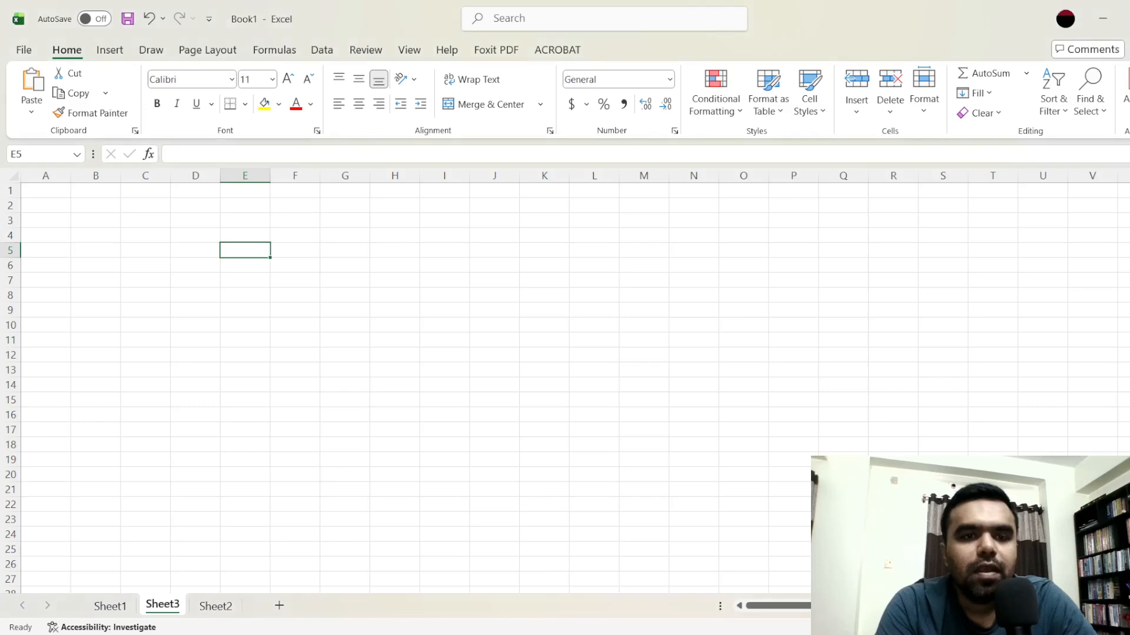
left_click(228, 606)
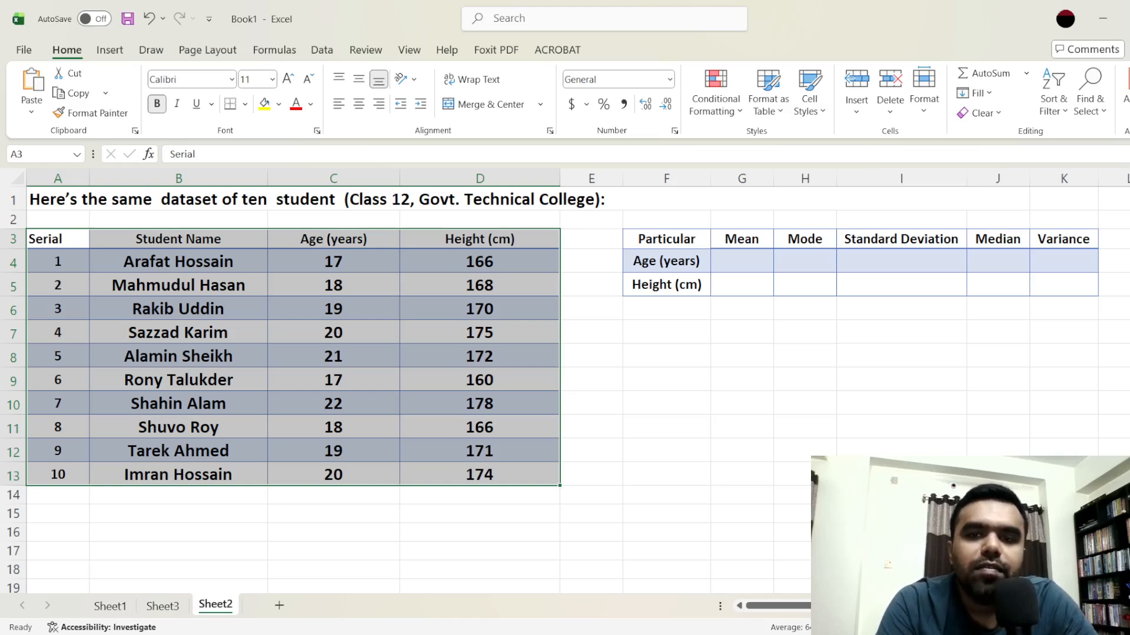
left_click_drag(667, 239, 667, 285)
left_click(741, 239)
left_click(802, 244)
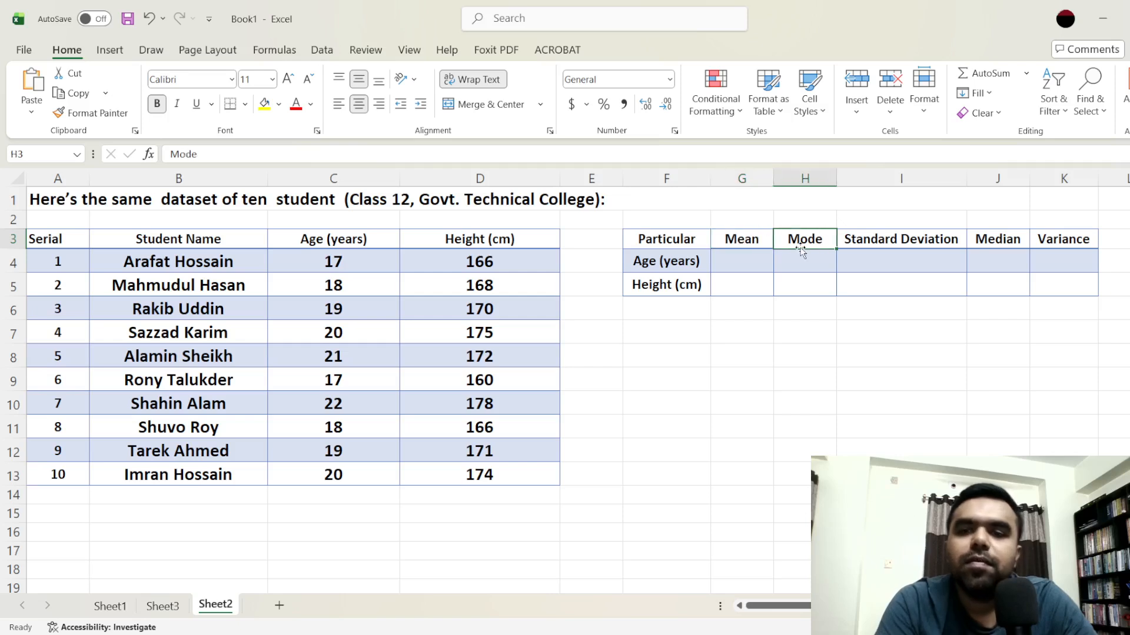
left_click(858, 244)
left_click(1003, 245)
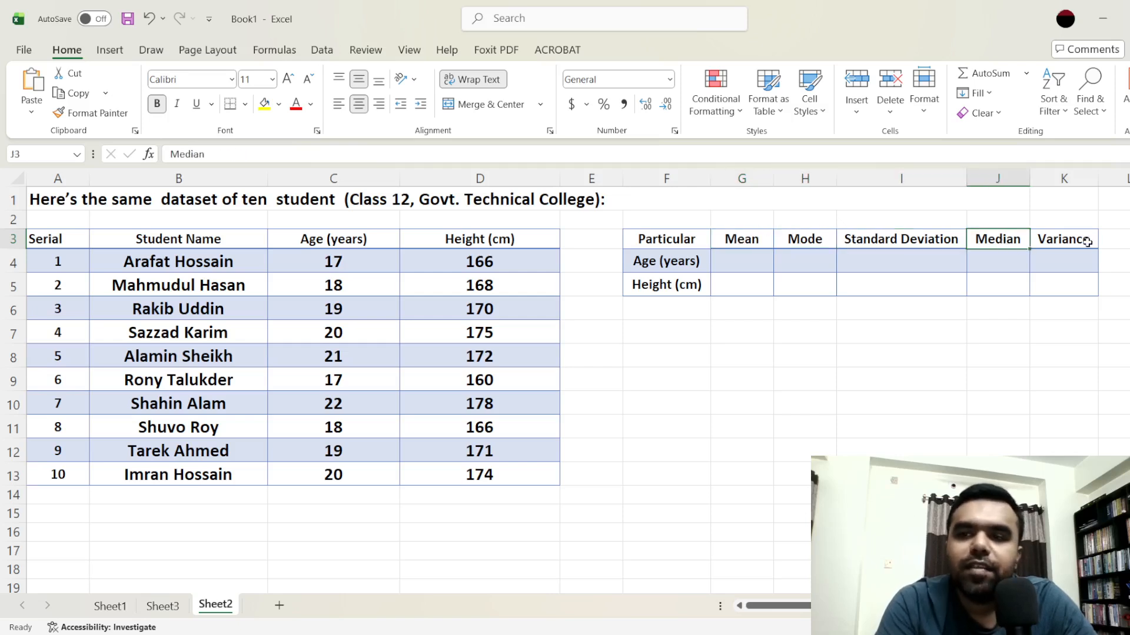
left_click(1087, 242)
left_click(759, 240)
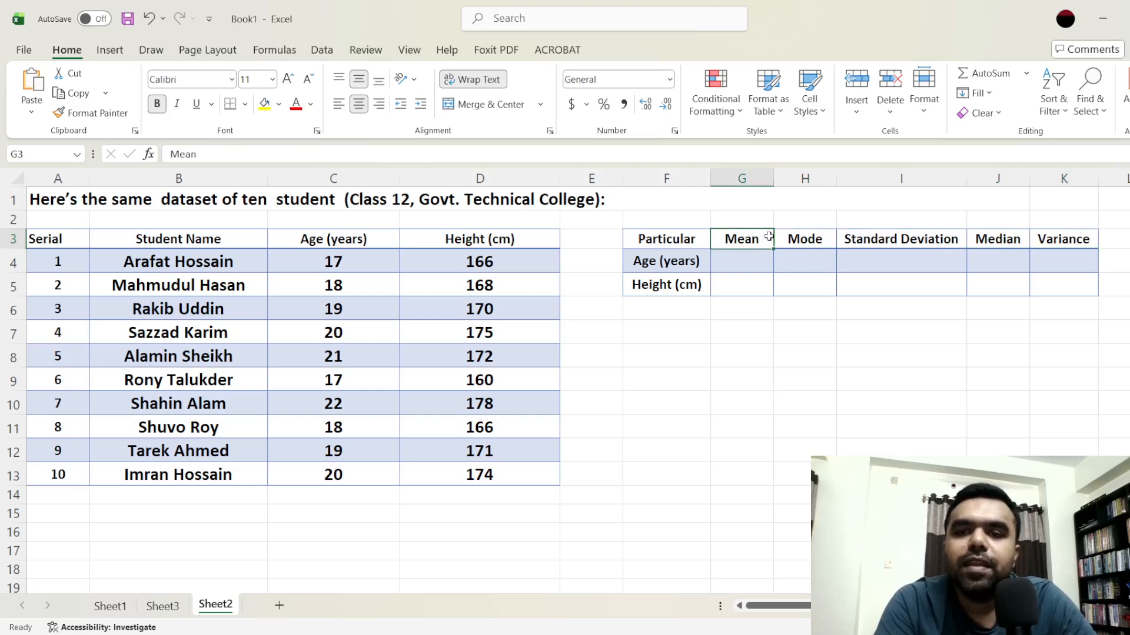
left_click(792, 238)
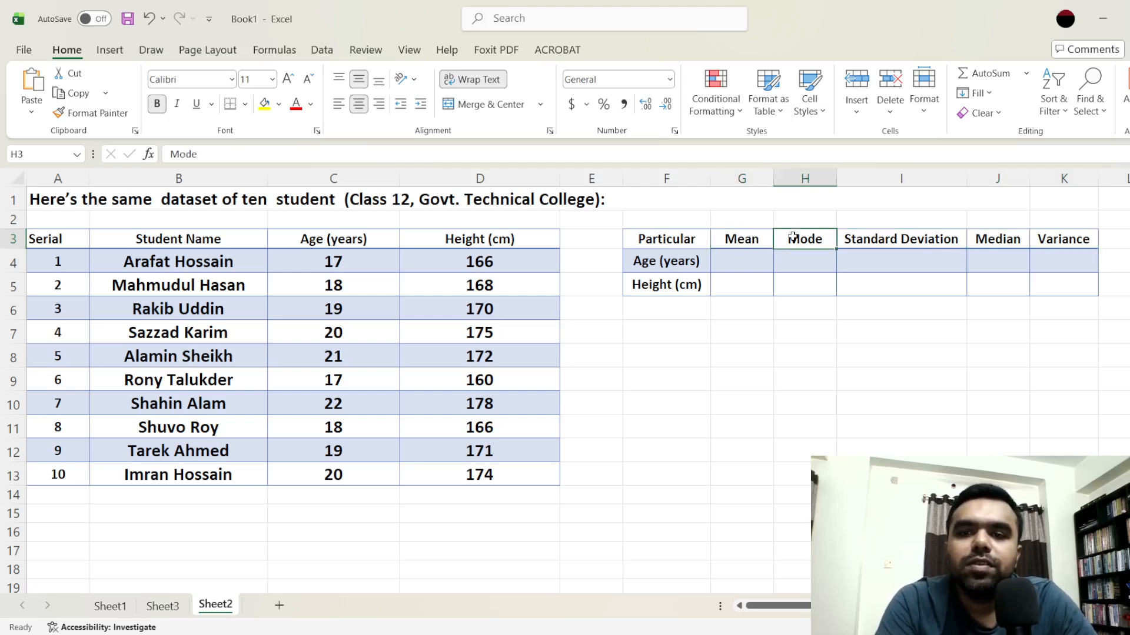
left_click(882, 242)
left_click(999, 238)
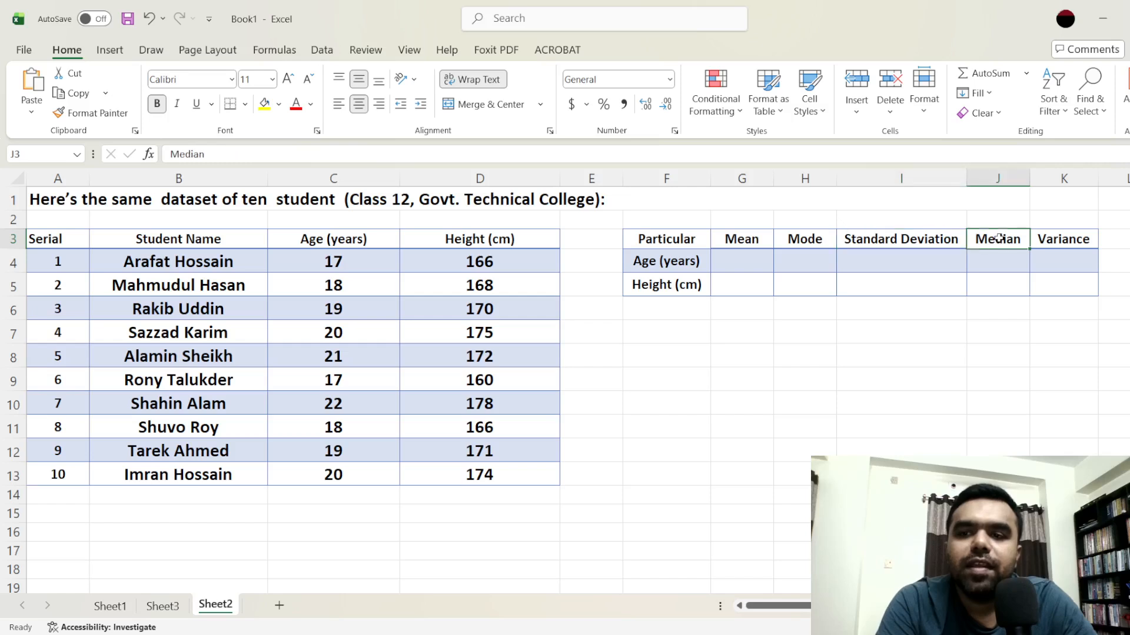
left_click(1046, 243)
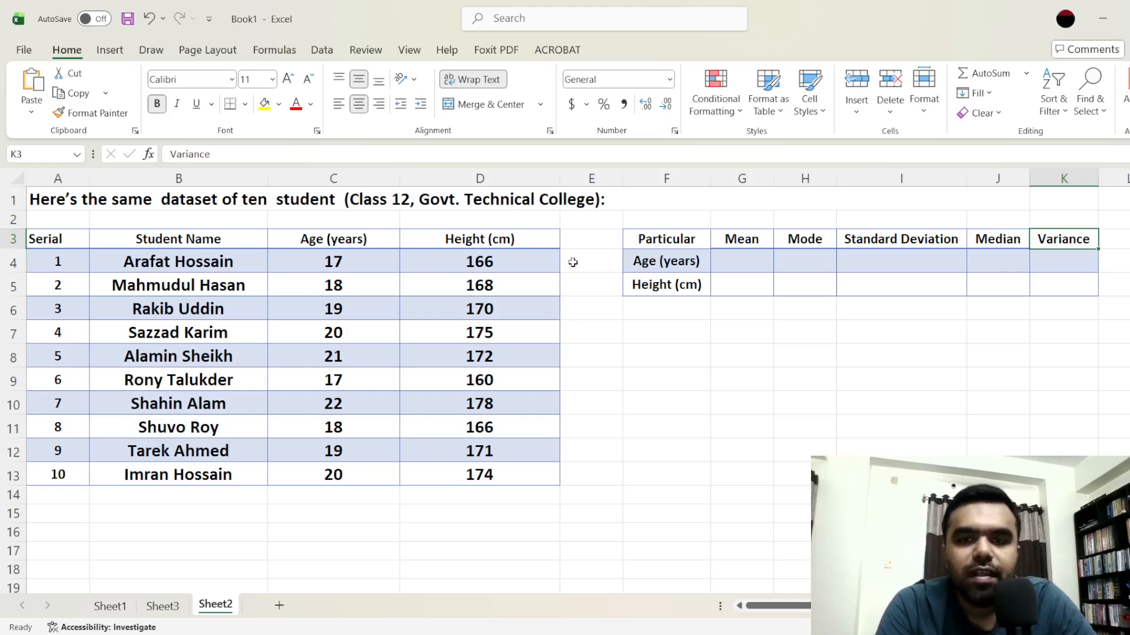
Calculate the mean of the students' ages in G4 with the formula =average(C4:C13)
double_click(744, 260)
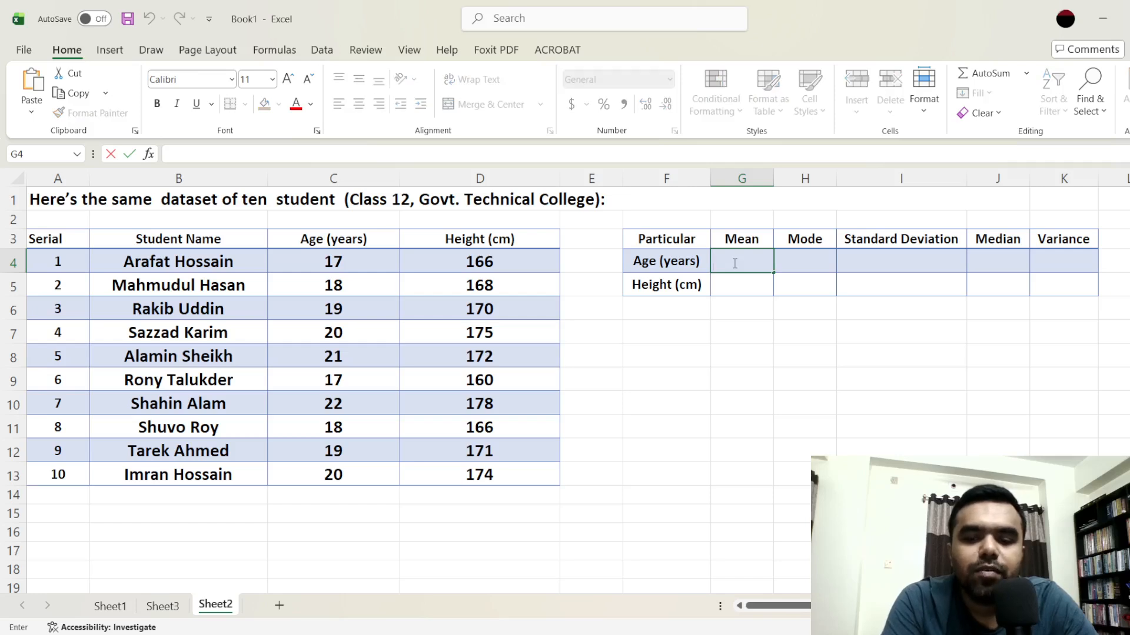
type("=a")
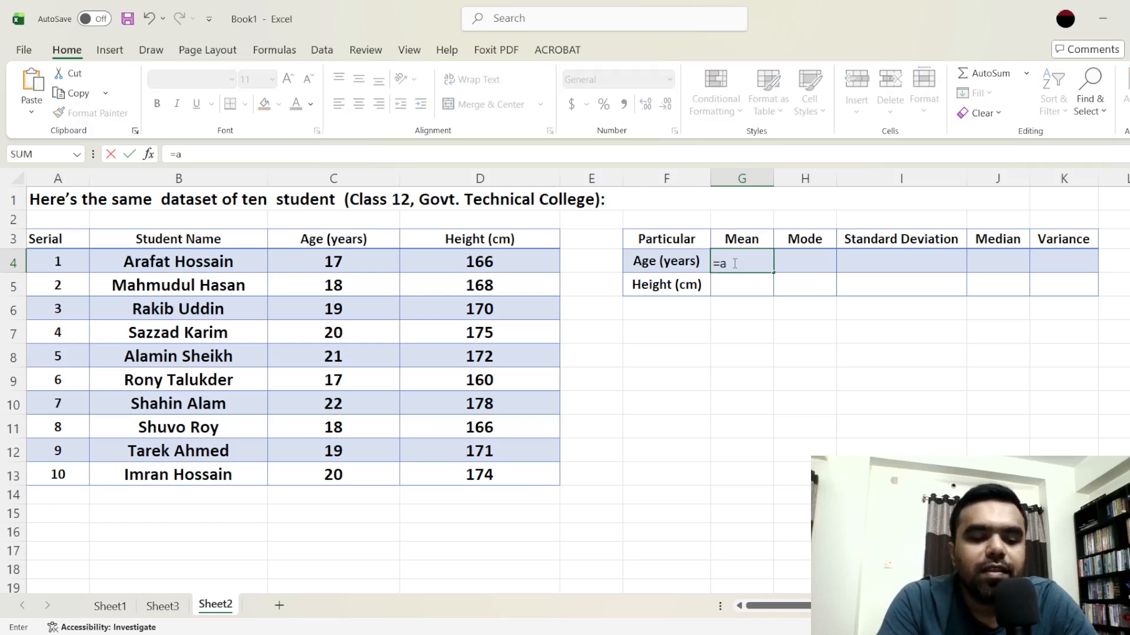
type("verage")
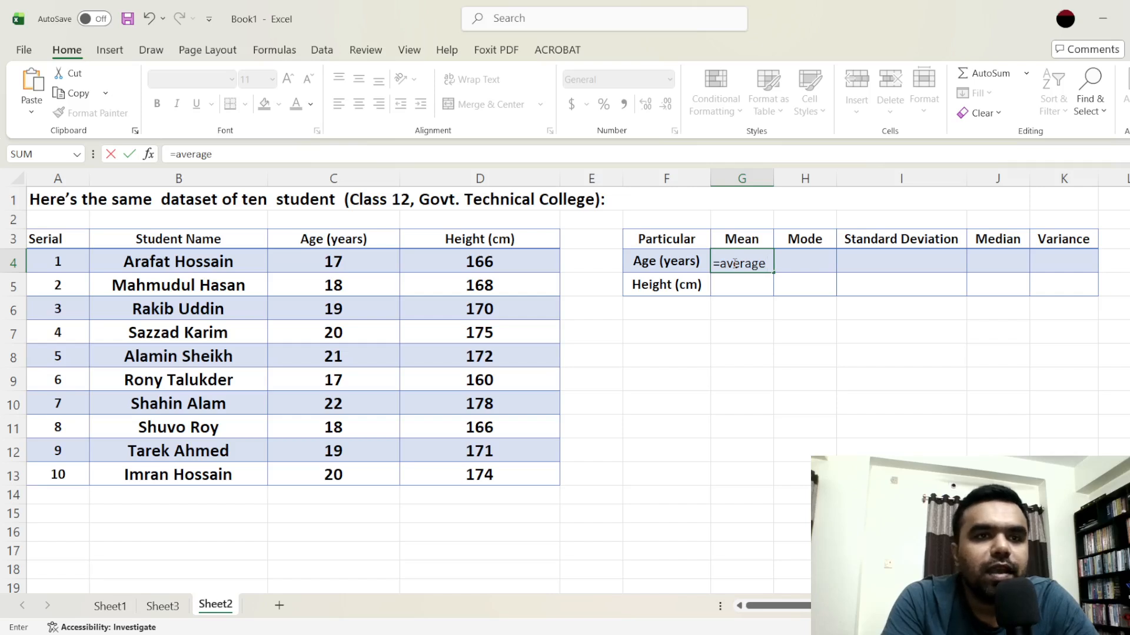
type("(")
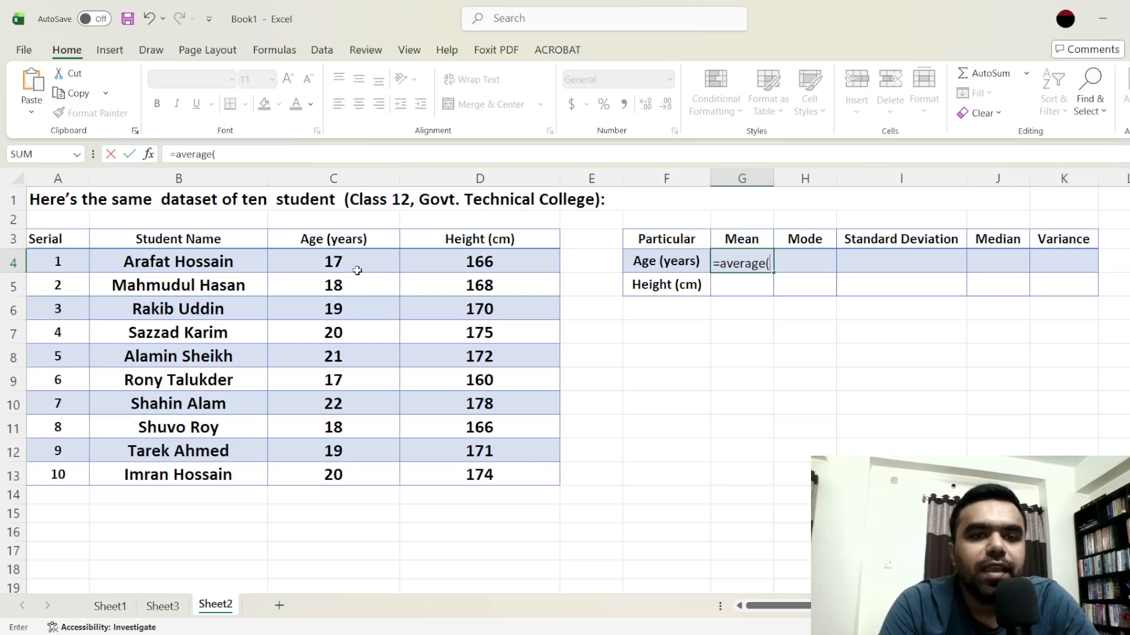
left_click_drag(353, 266, 350, 467)
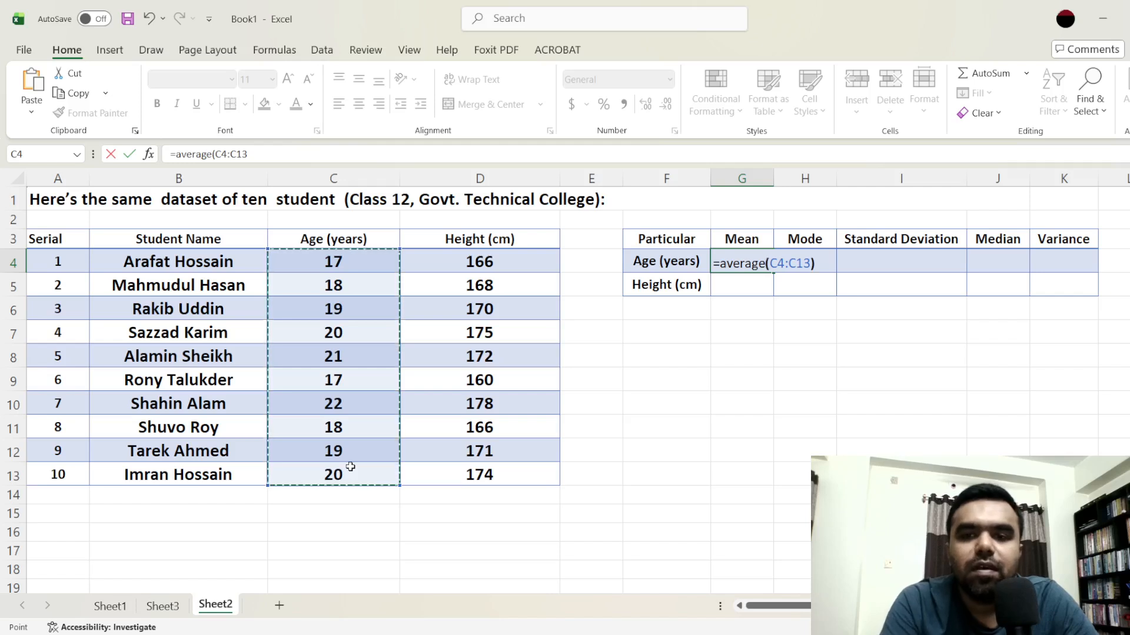
key("Return")
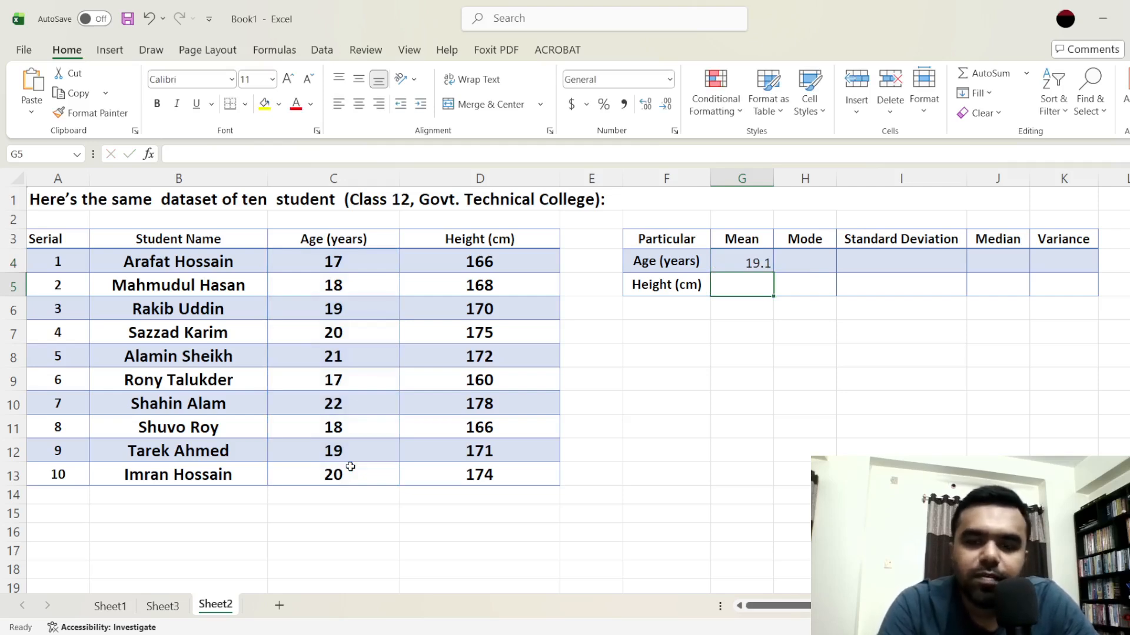
Calculate the mode of the students' ages in H4 with the formula =mode.sngl(C4:C13)
left_click(813, 267)
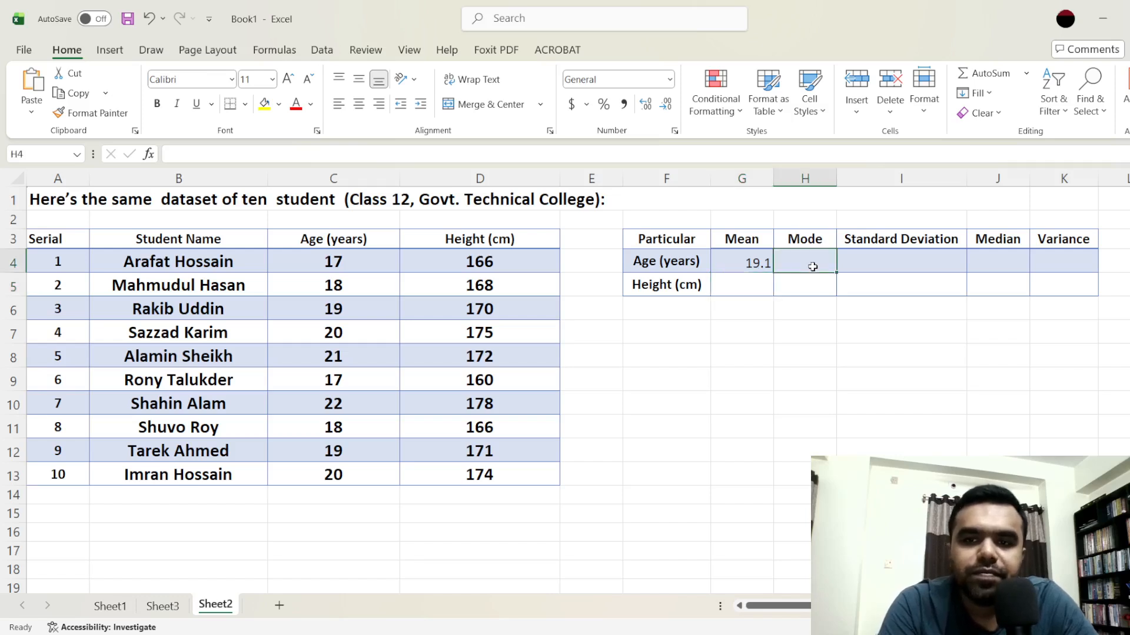
type("=")
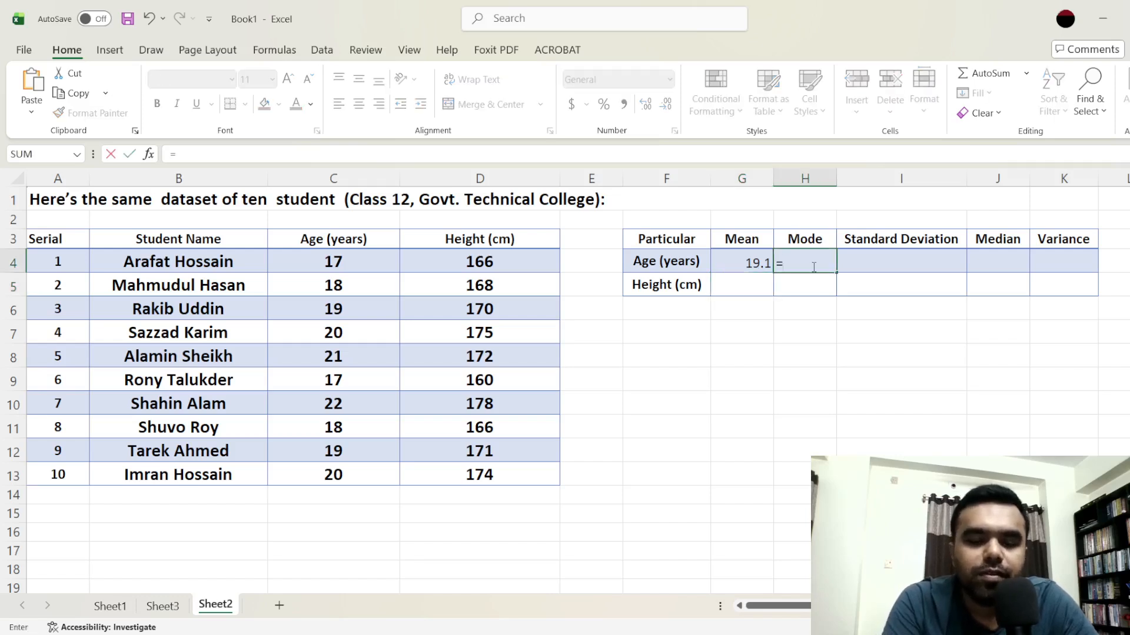
type("mode")
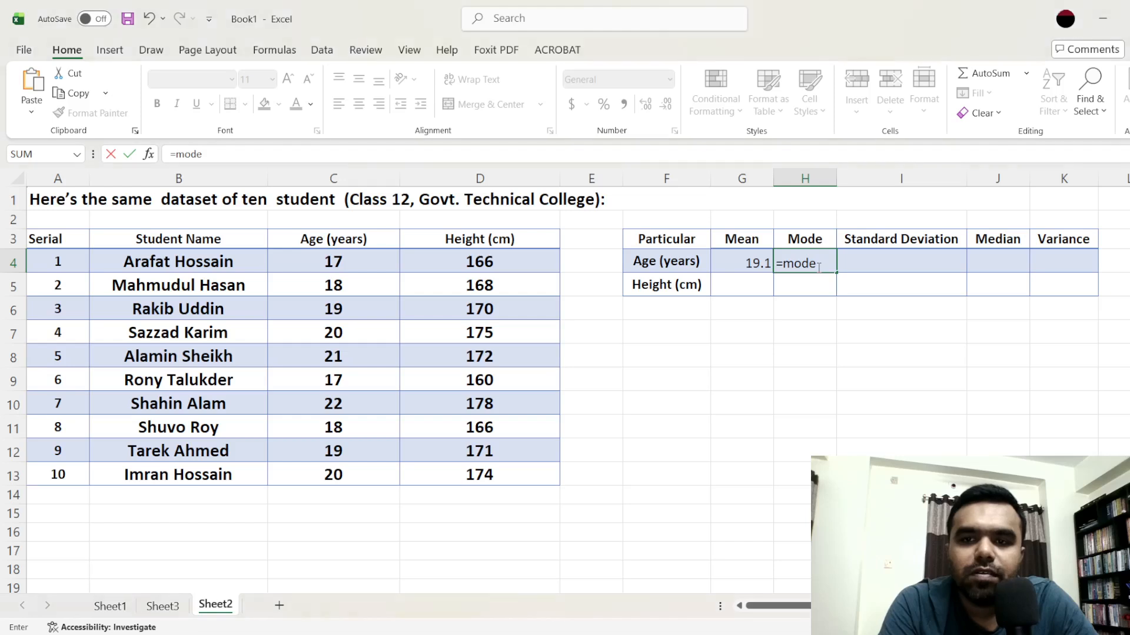
left_click(819, 267)
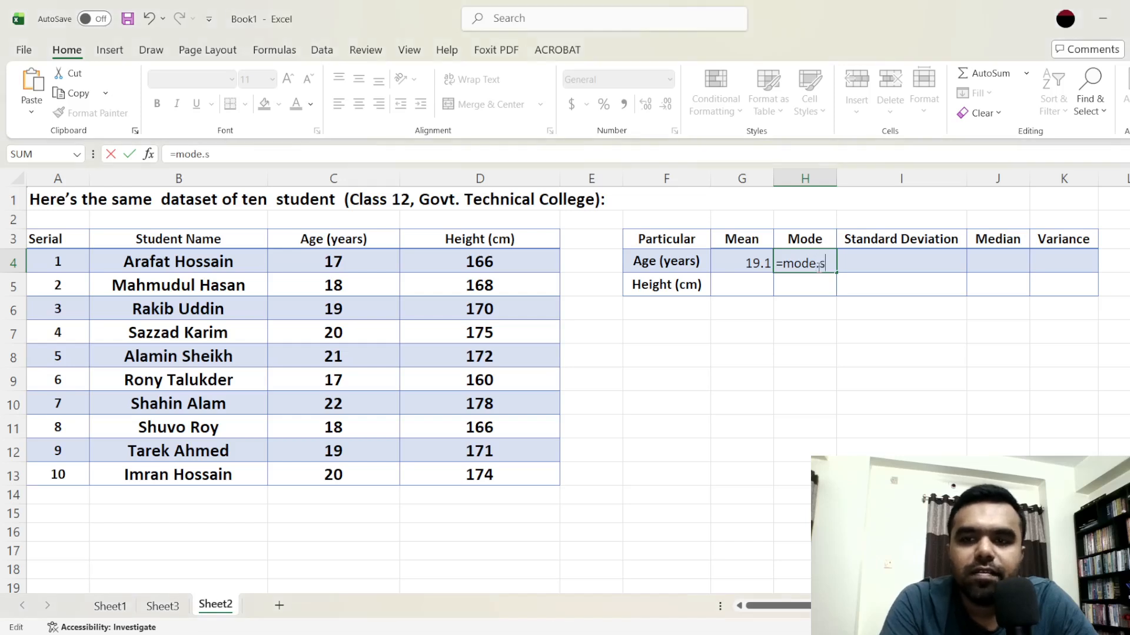
type(".sngl(")
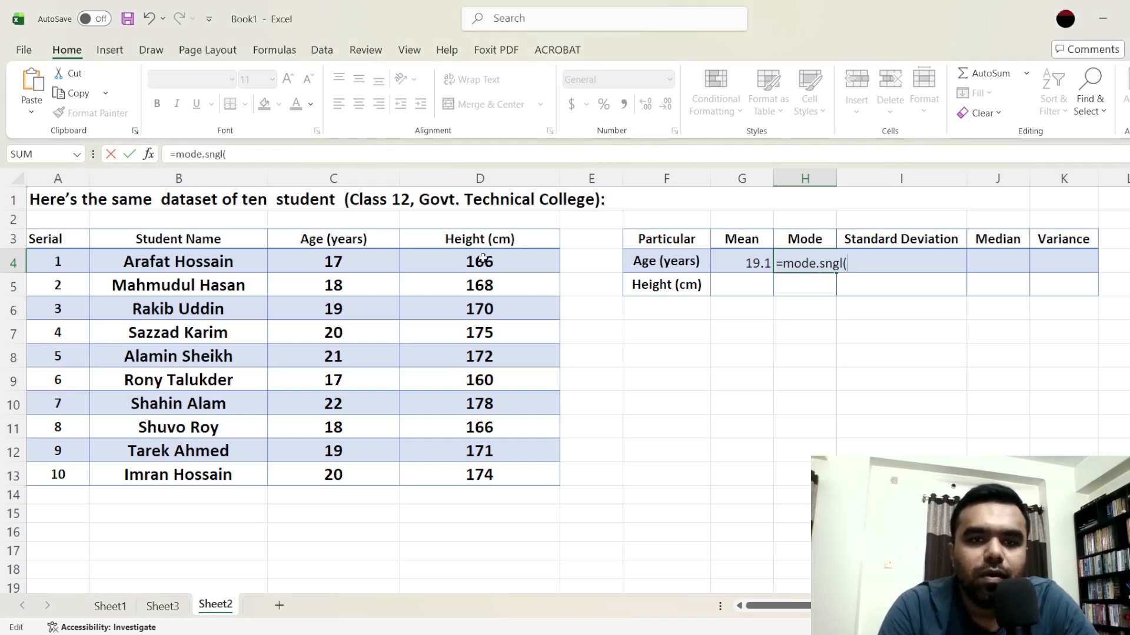
left_click_drag(339, 255, 352, 475)
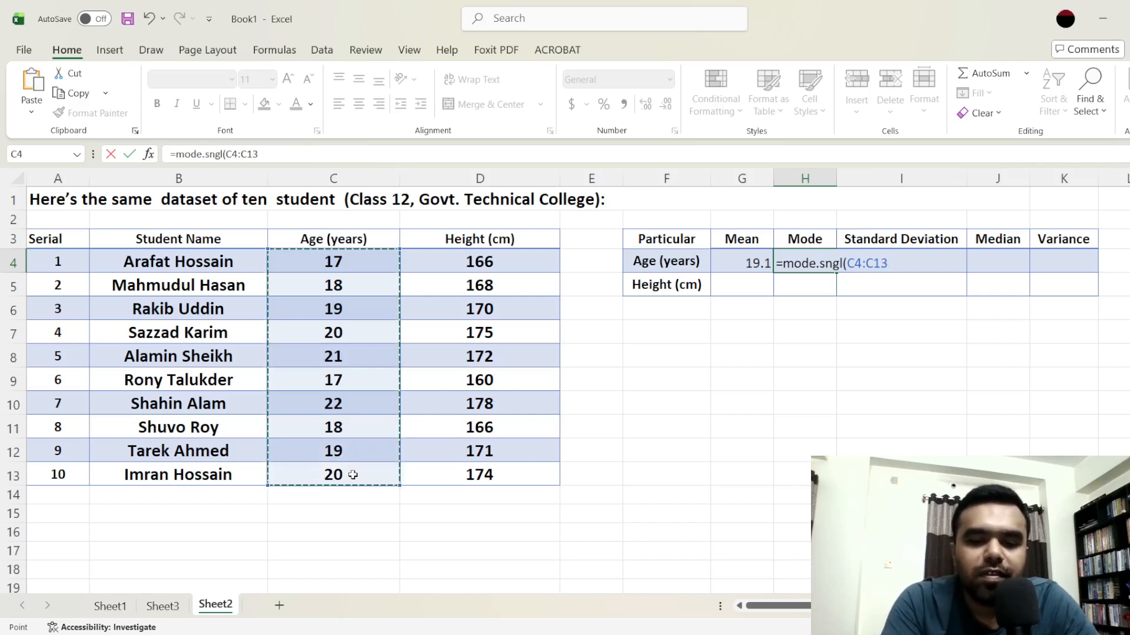
type(")")
key("Return")
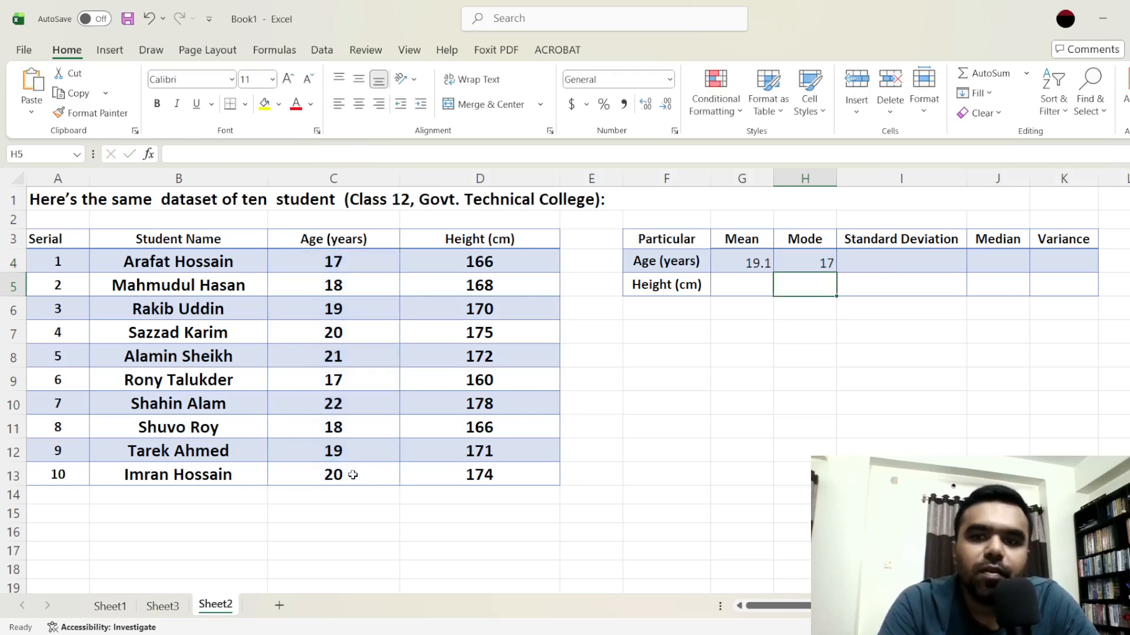
Calculate the sample standard deviation of the ages in I4 with the formula =stdev.s(C4:C13)
left_click(885, 263)
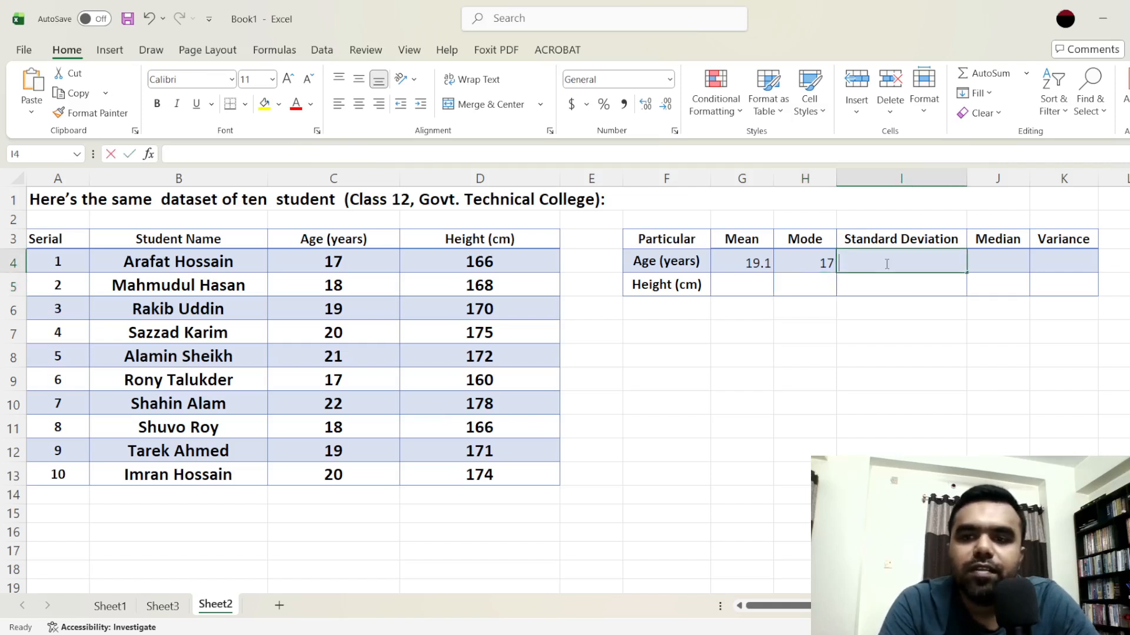
type("=st")
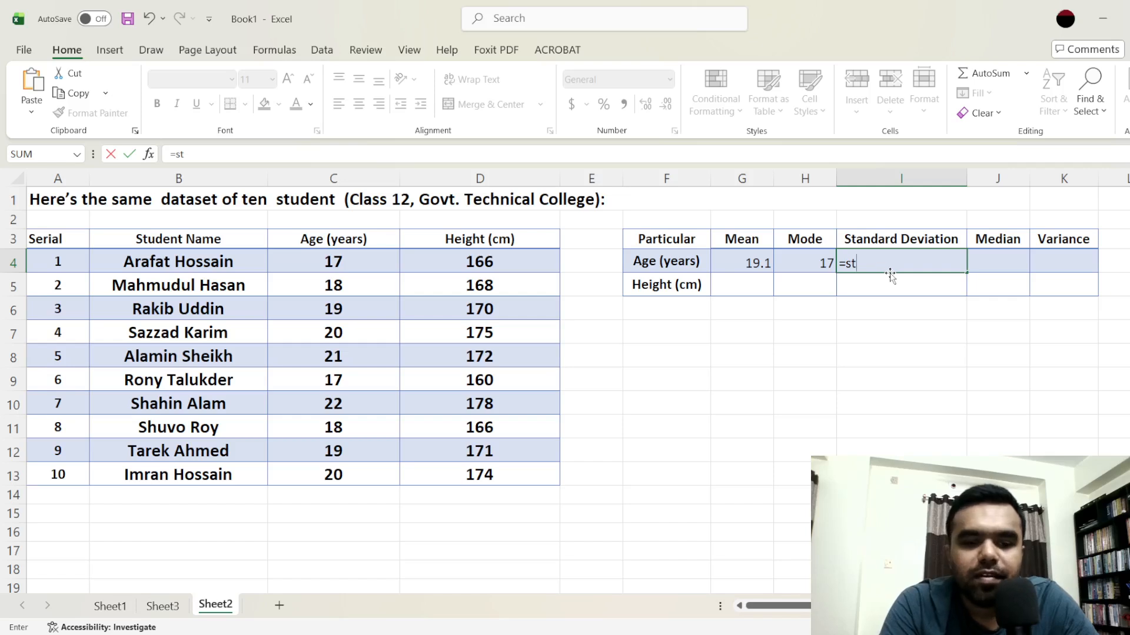
type("dev")
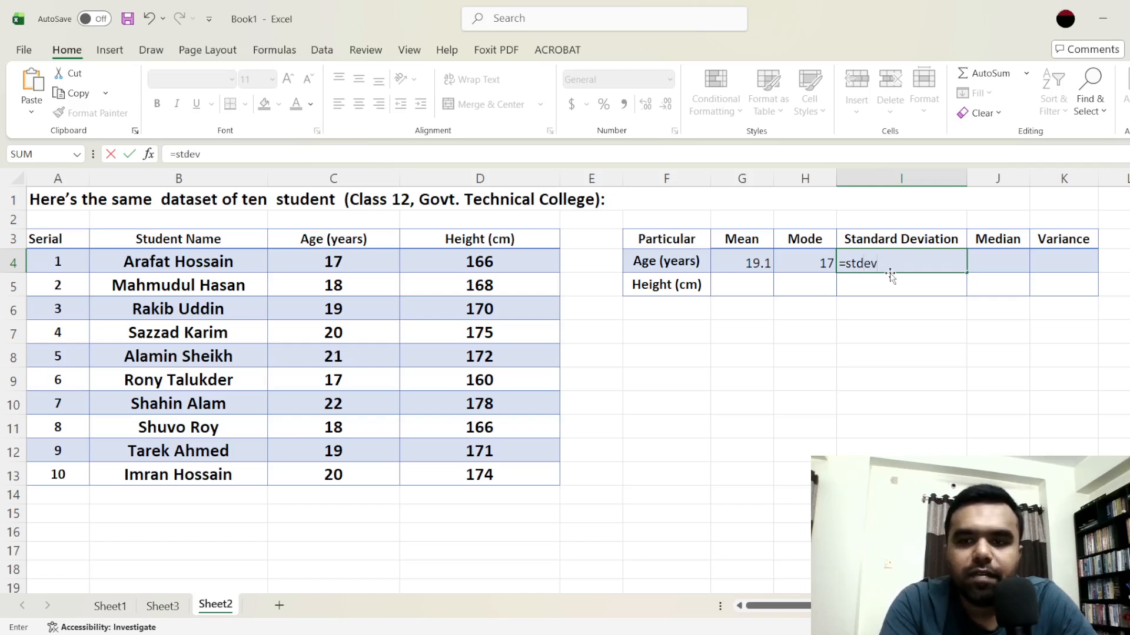
type(".s(")
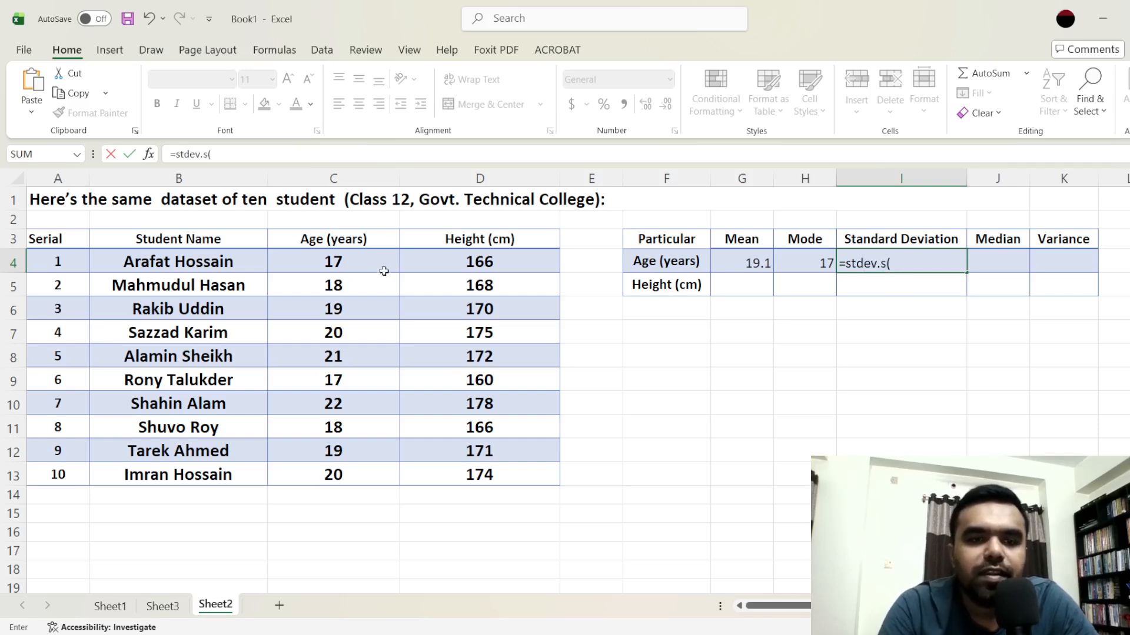
left_click_drag(362, 258, 376, 473)
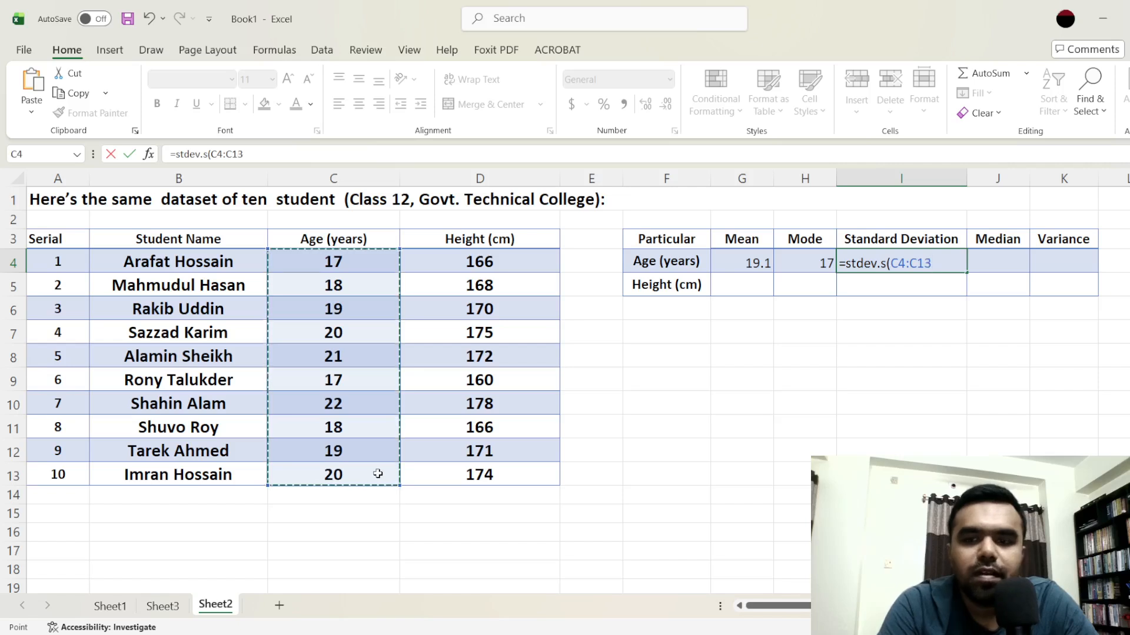
type(")")
key("Return")
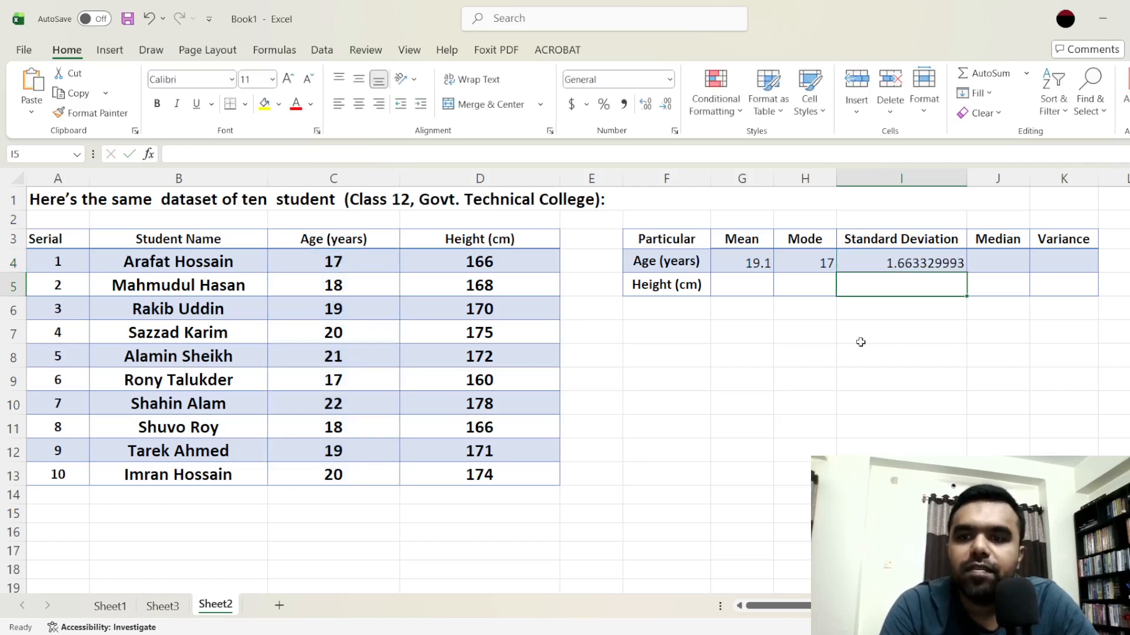
Calculate the median of the students' ages in J4 with the formula =median(C4:C13)
left_click(991, 263)
double_click(991, 263)
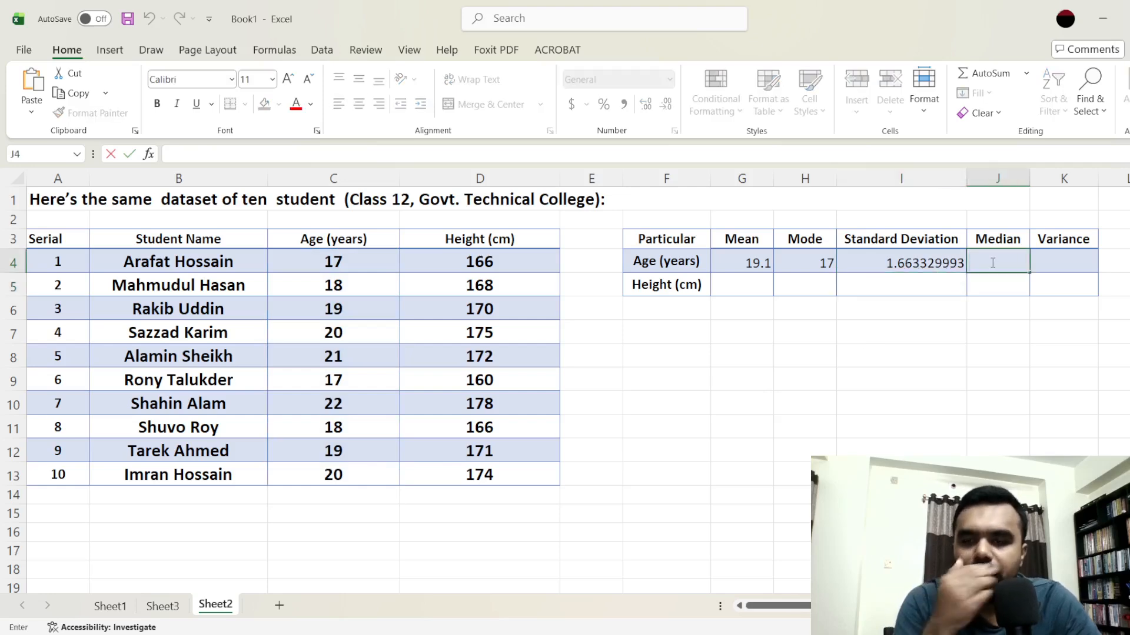
type("=")
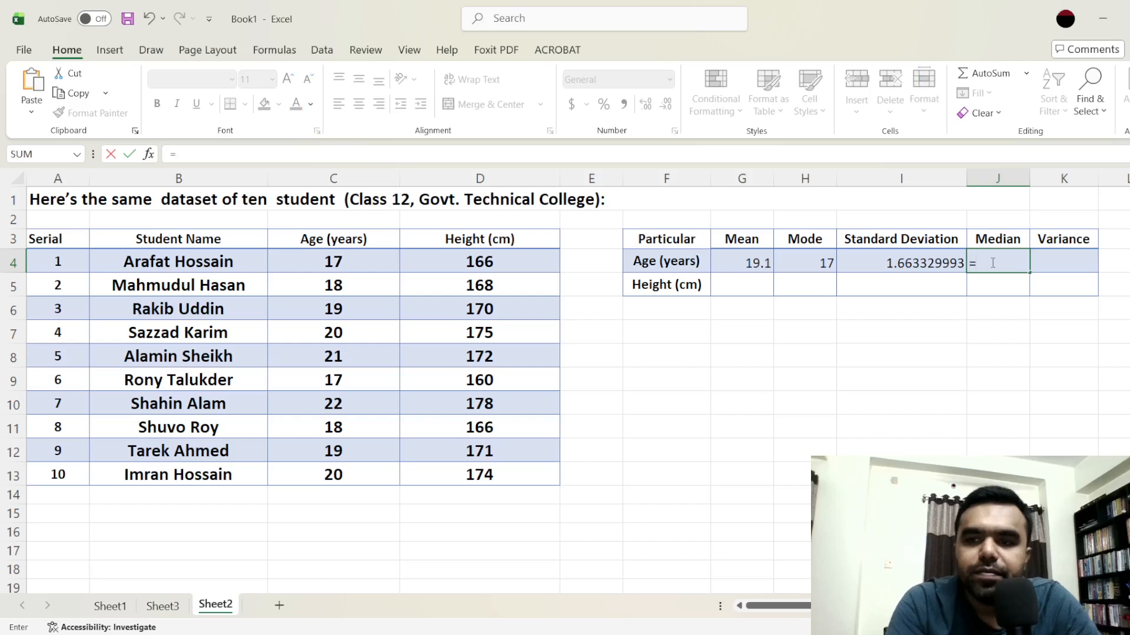
type("median")
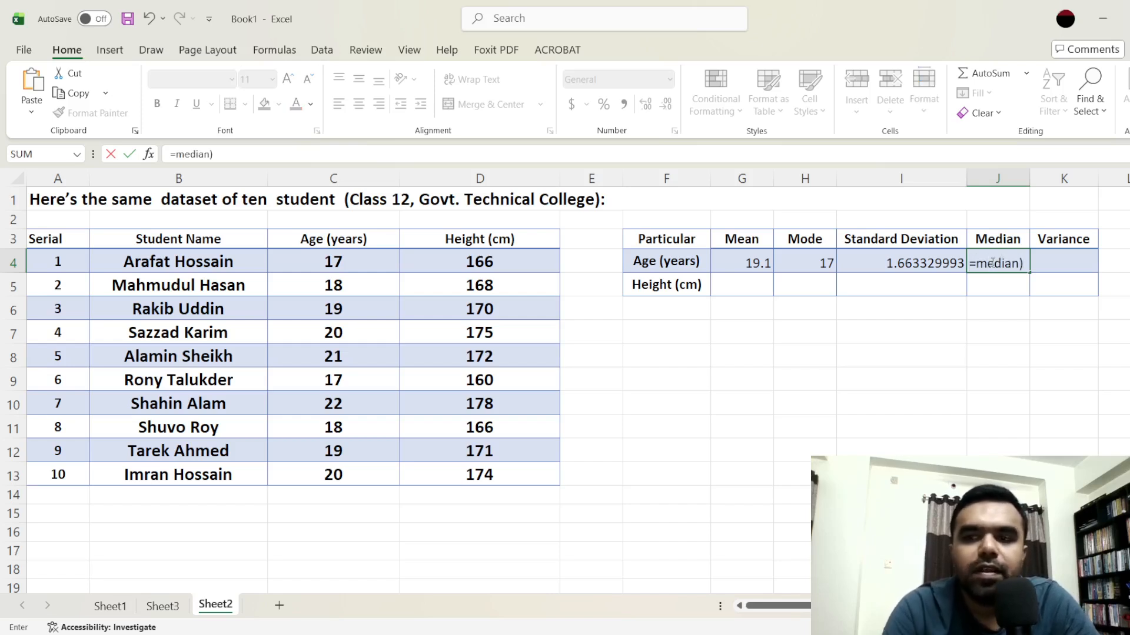
type("(")
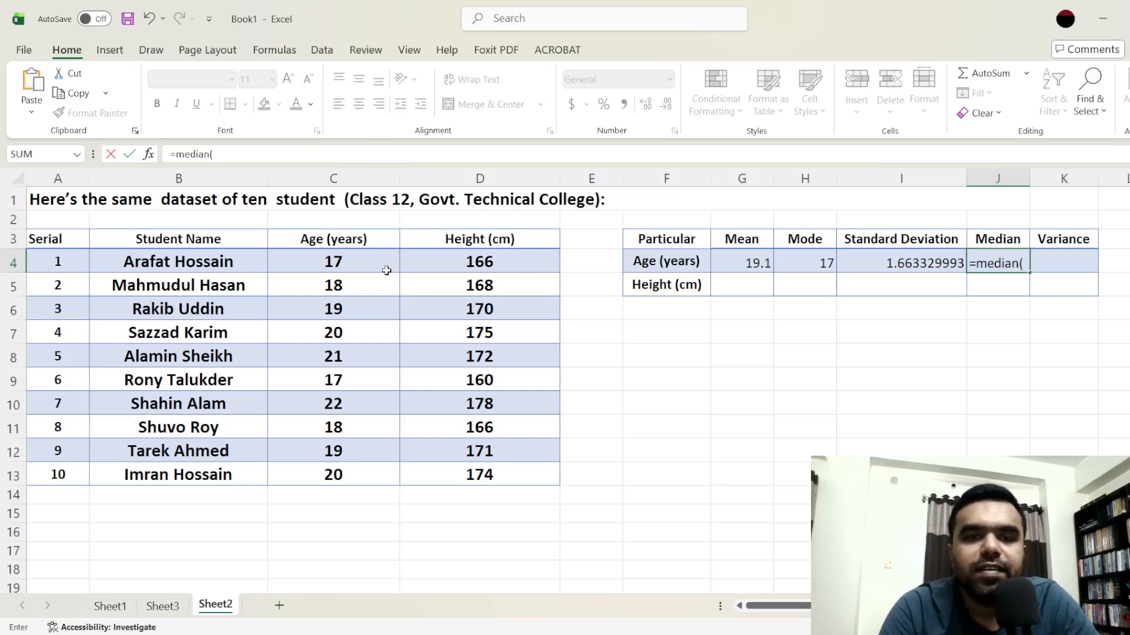
left_click_drag(336, 259, 356, 465)
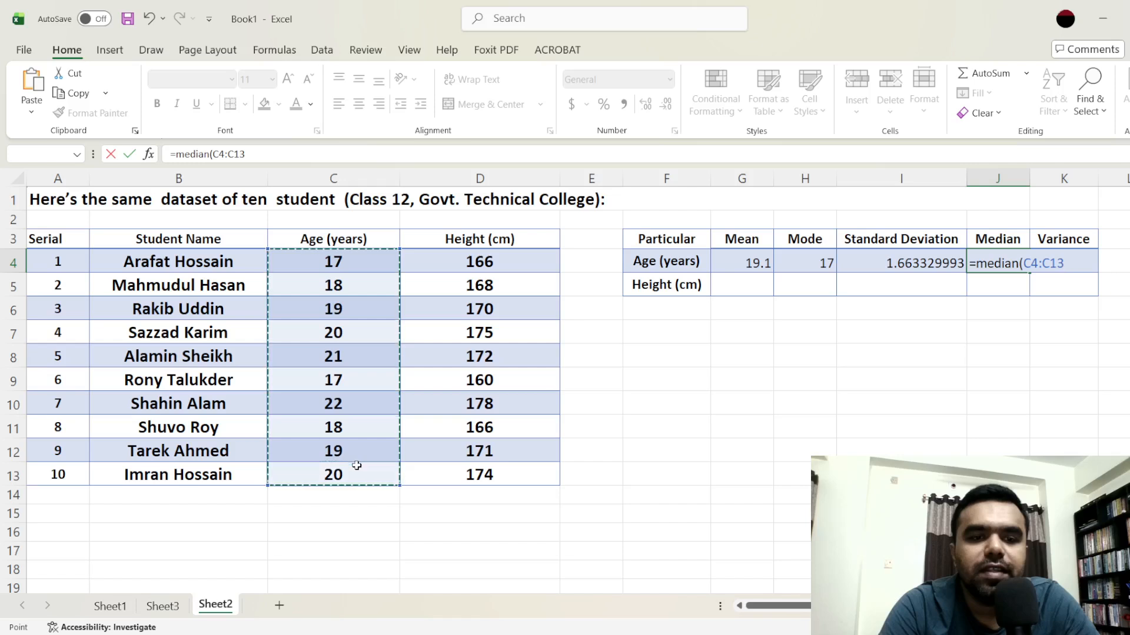
type(")")
key("Return")
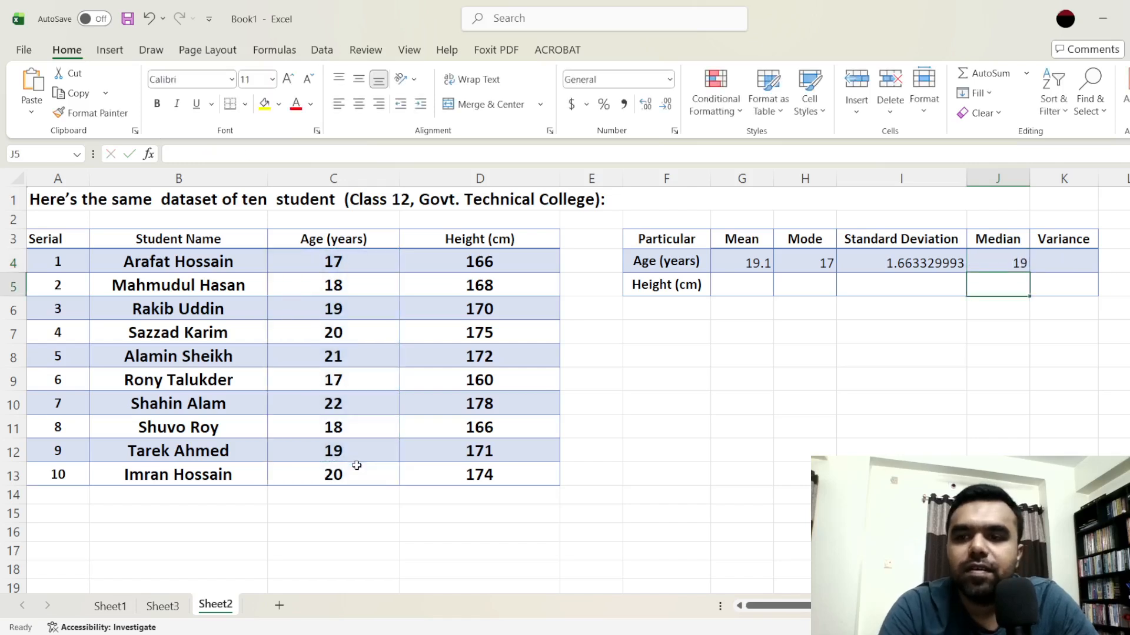
Calculate the sample variance of the students' ages in K4 with the formula =var.s(C4:C13)
left_click(1066, 260)
type("=")
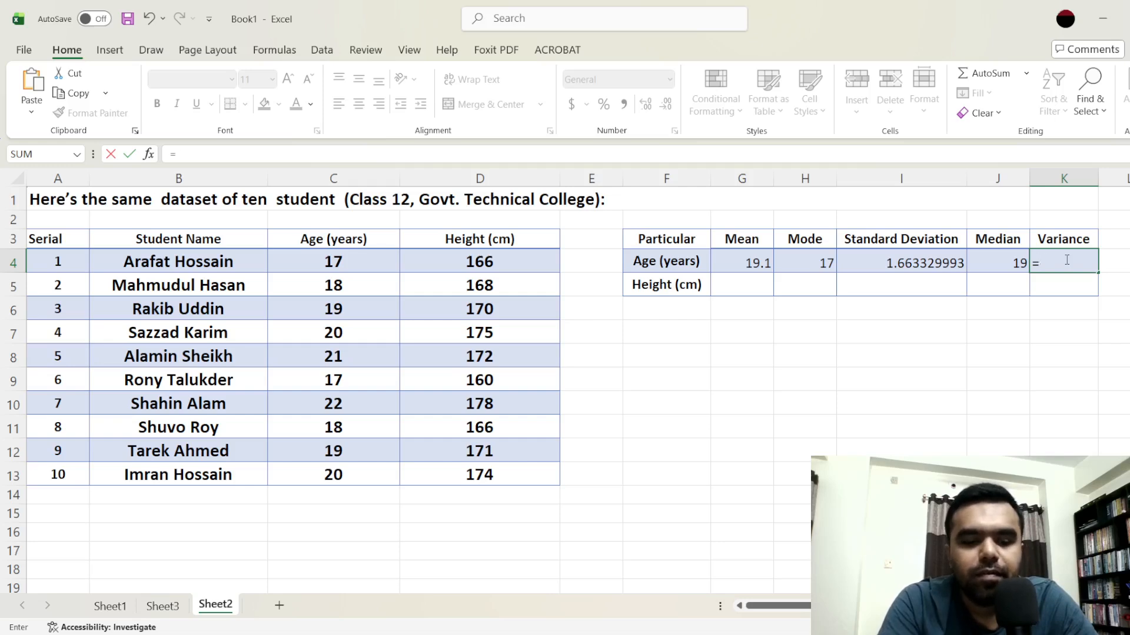
type("var")
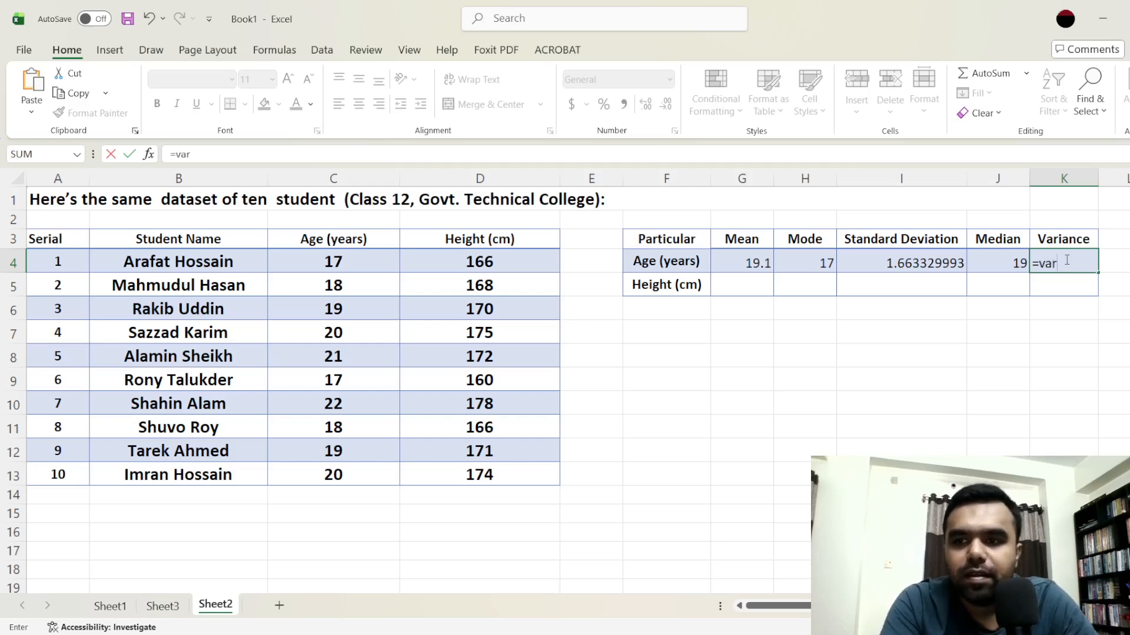
type(".s")
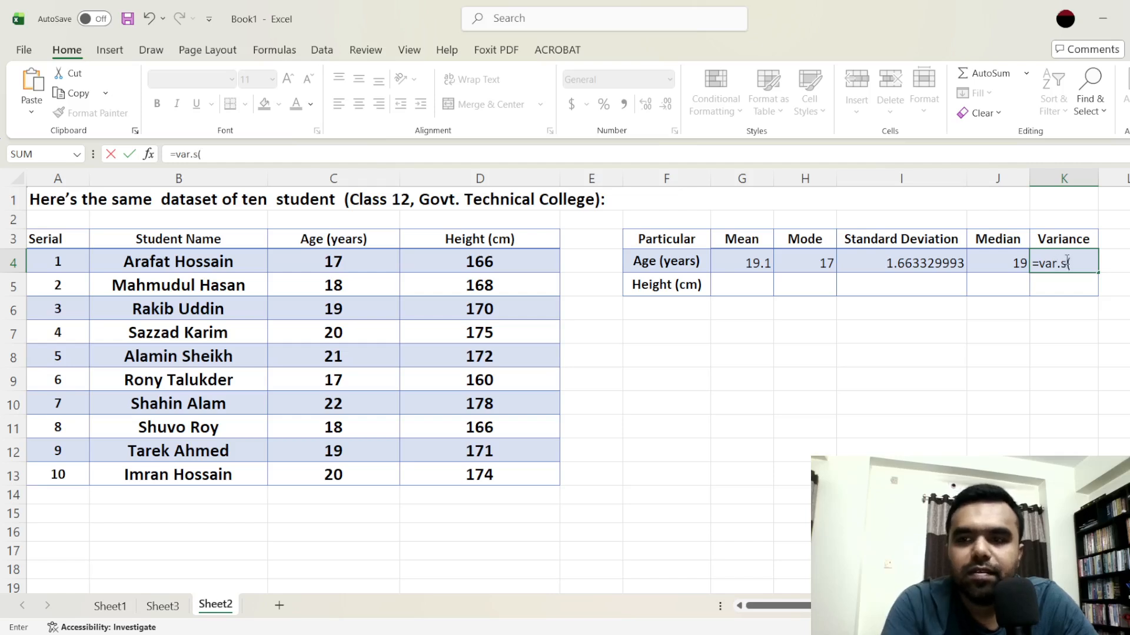
type("(")
left_click_drag(360, 263, 381, 470)
type(")")
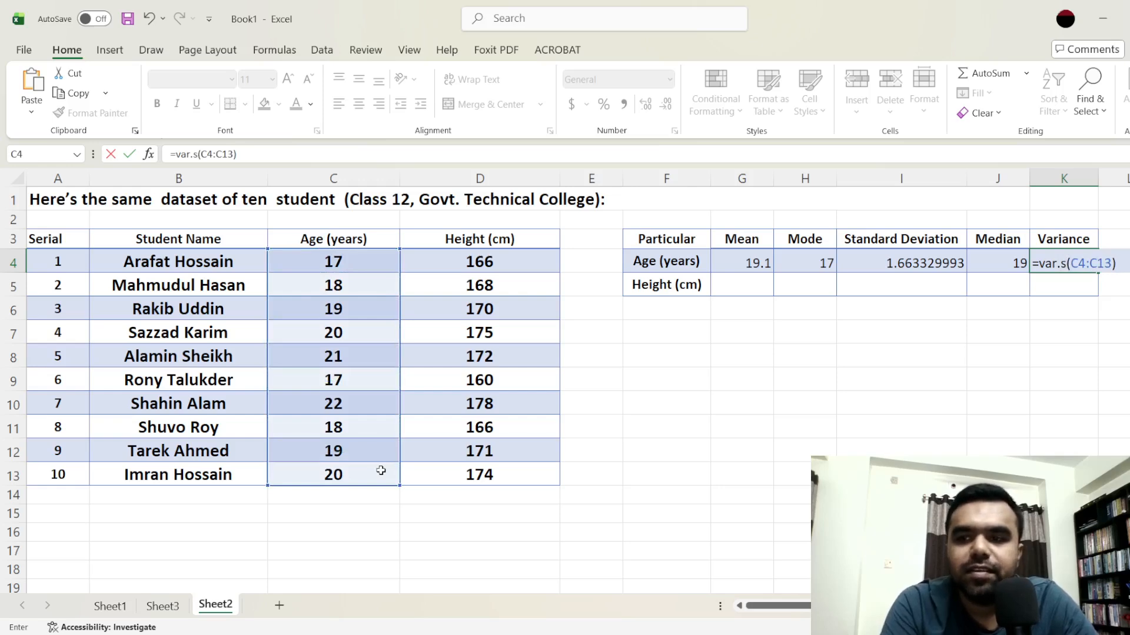
key("Return")
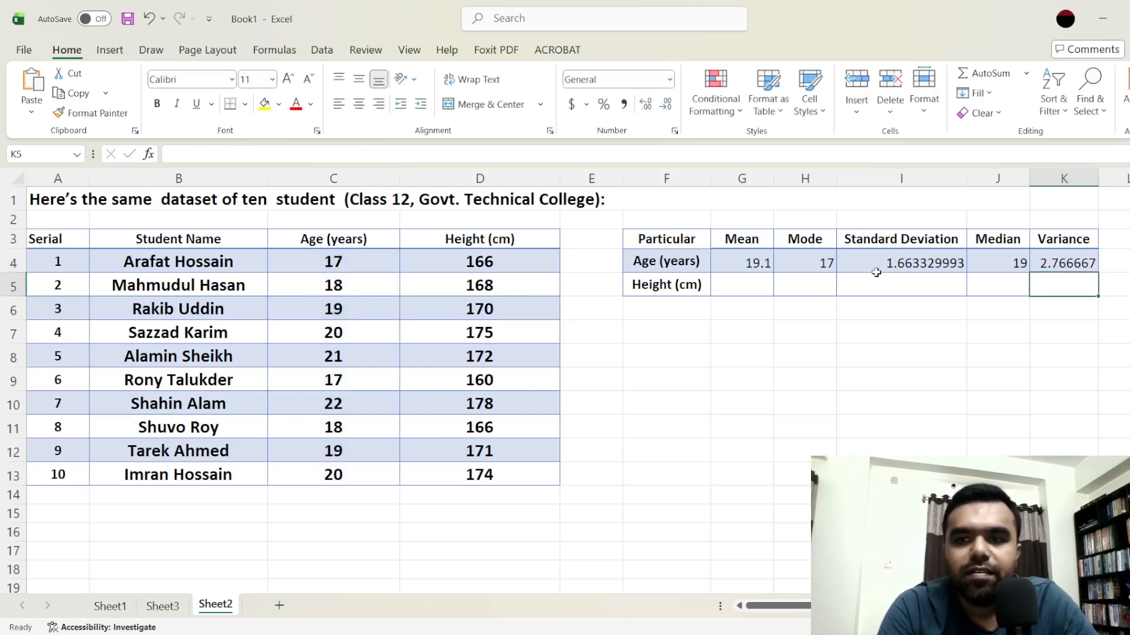
Format the age statistics in G4:K4 as Number with two decimal places and centre them horizontally
left_click(1063, 265)
left_click_drag(1062, 265, 759, 270)
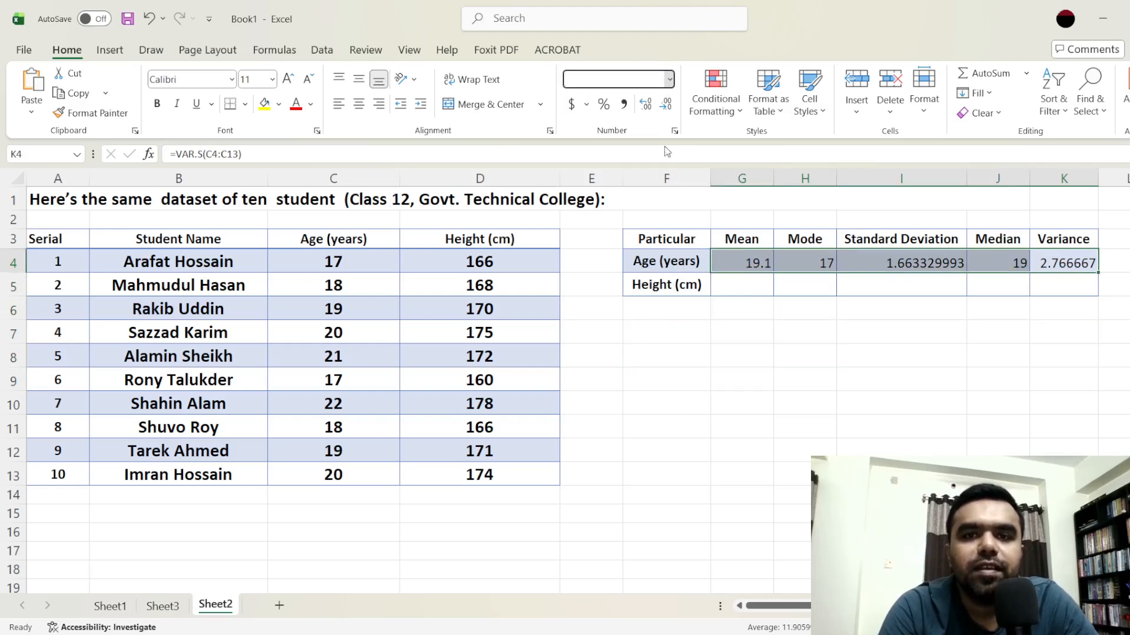
key("ctrl+shift+1")
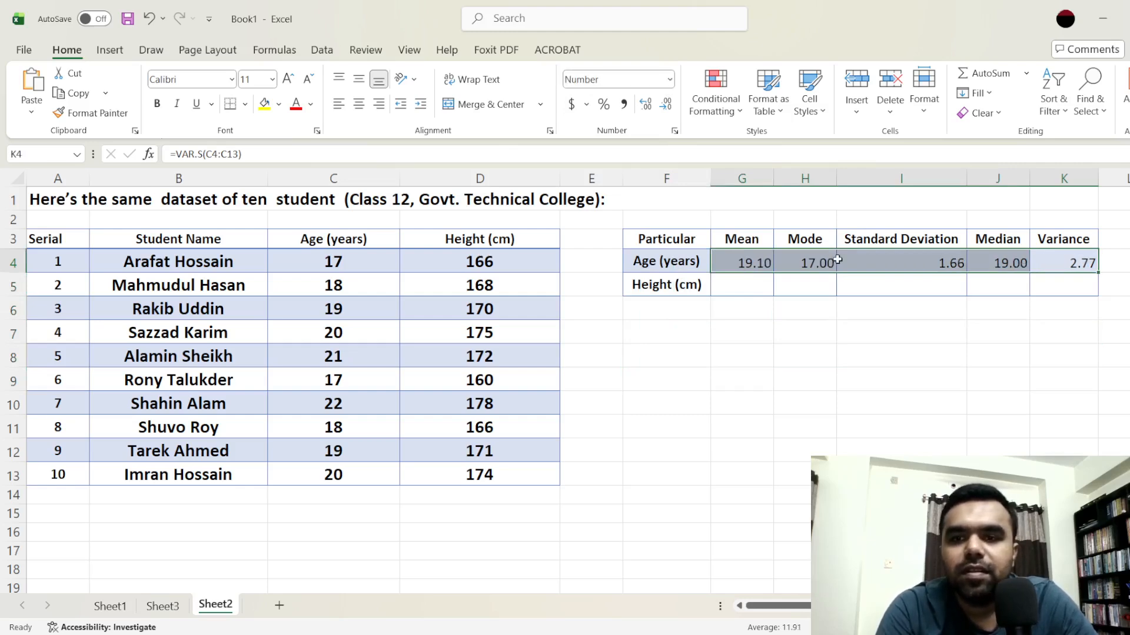
left_click(358, 104)
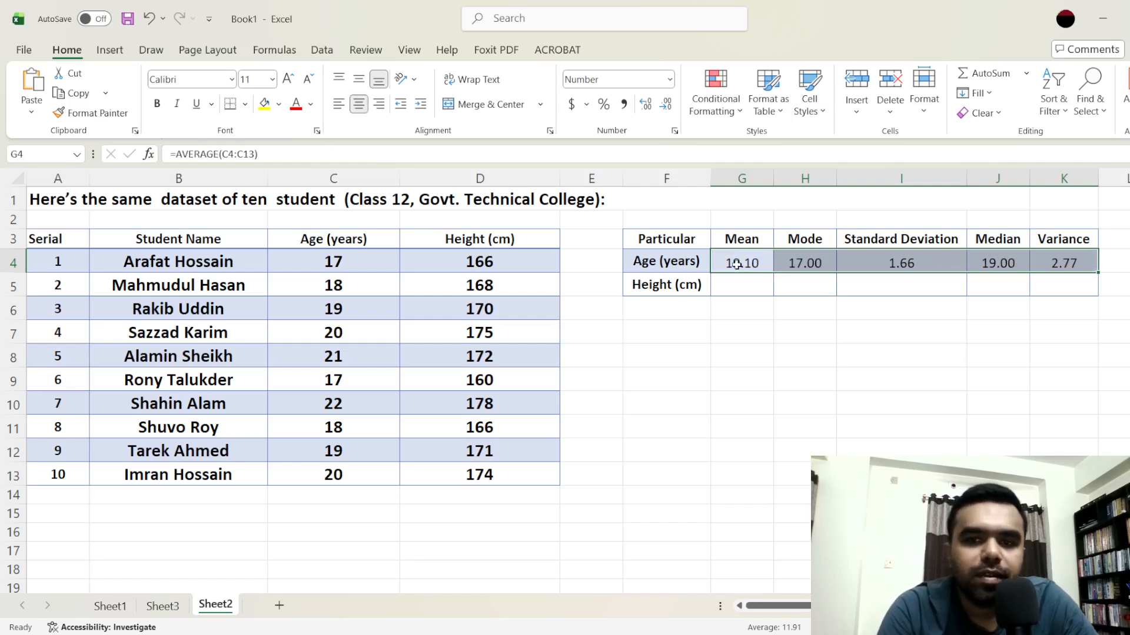
left_click_drag(736, 256, 1053, 260)
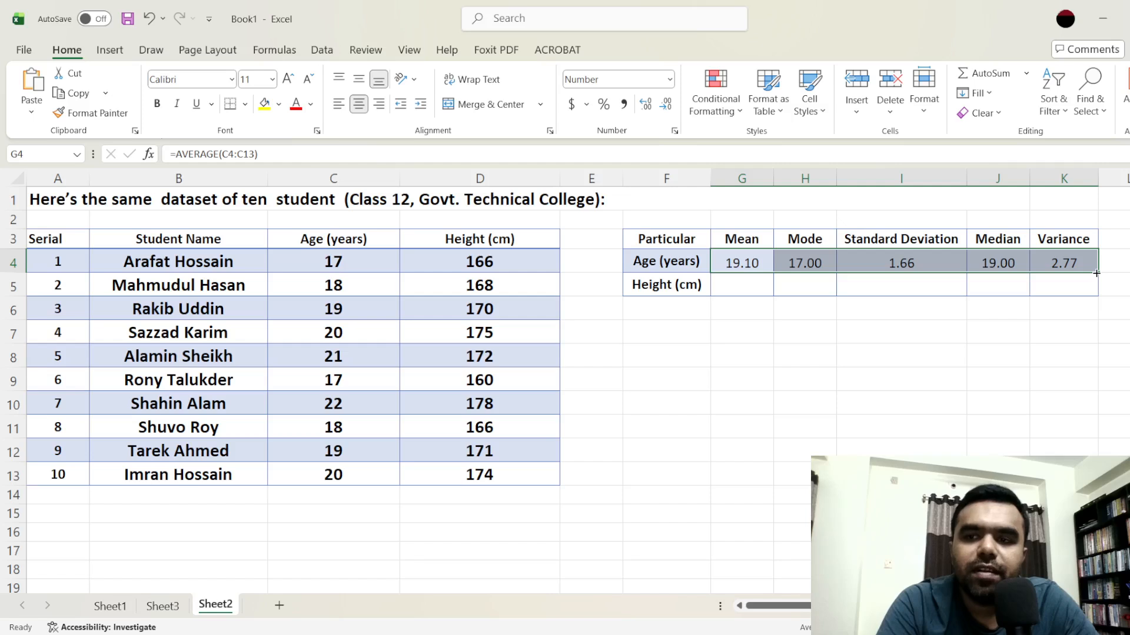
left_click_drag(1097, 273, 1095, 294)
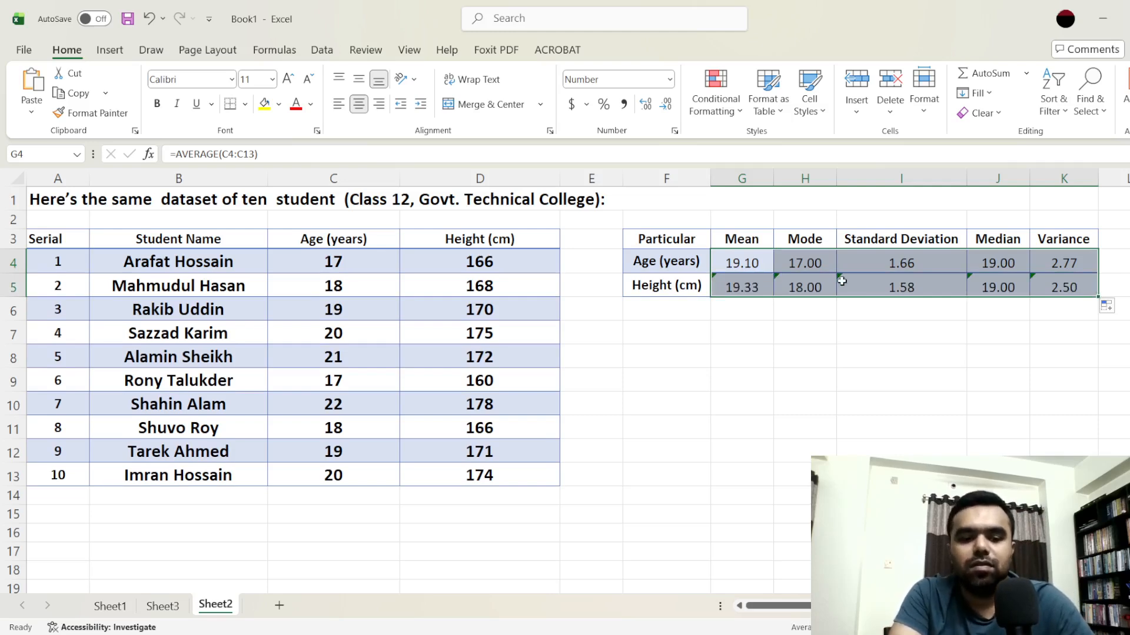
key("ctrl+z")
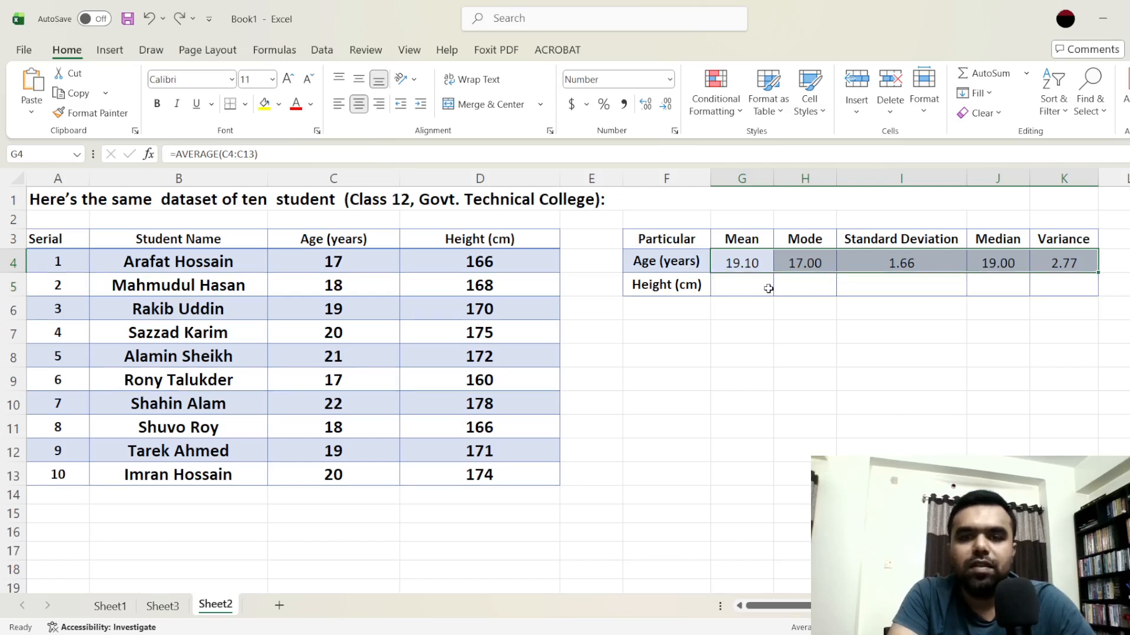
Calculate the mean of the students' heights in G5 with the formula =average(D4:D13)
left_click(748, 286)
double_click(748, 286)
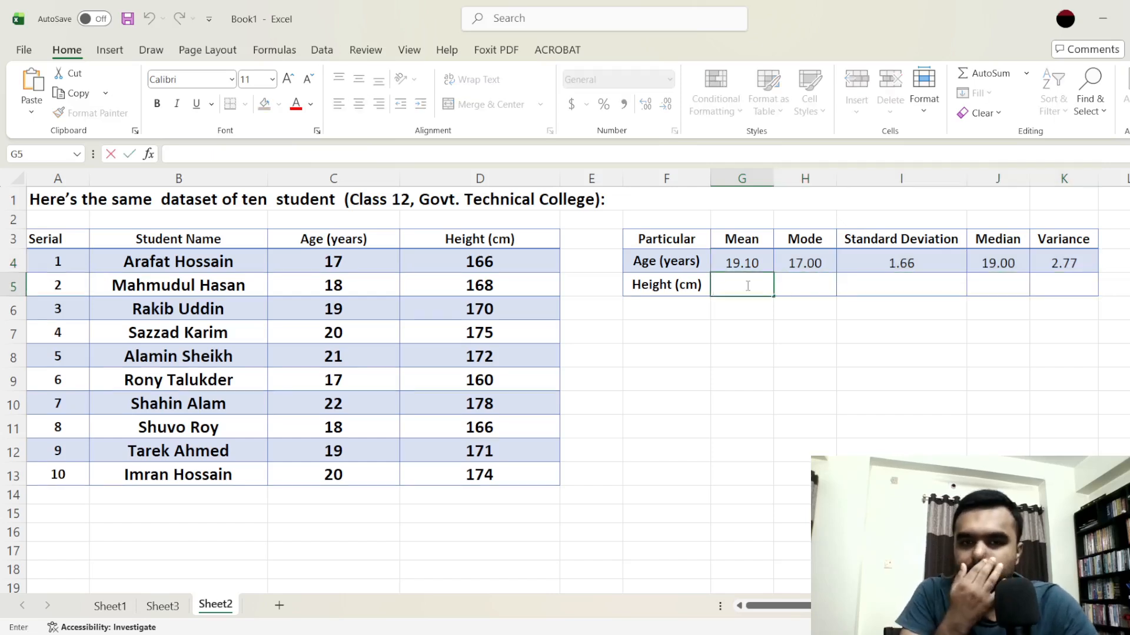
type("=")
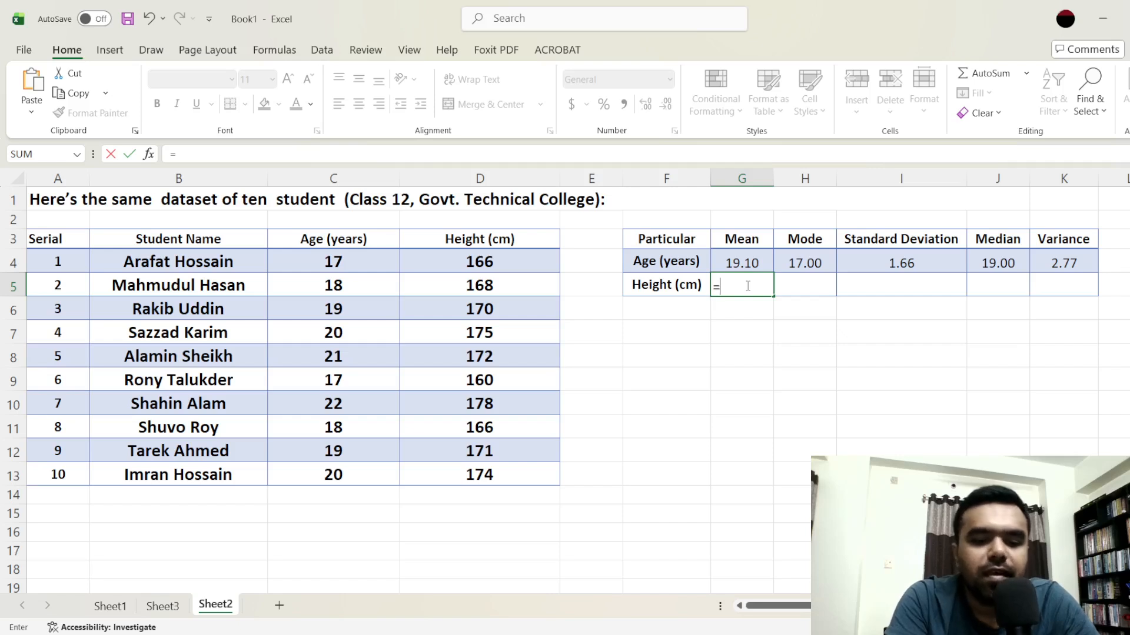
type("average(")
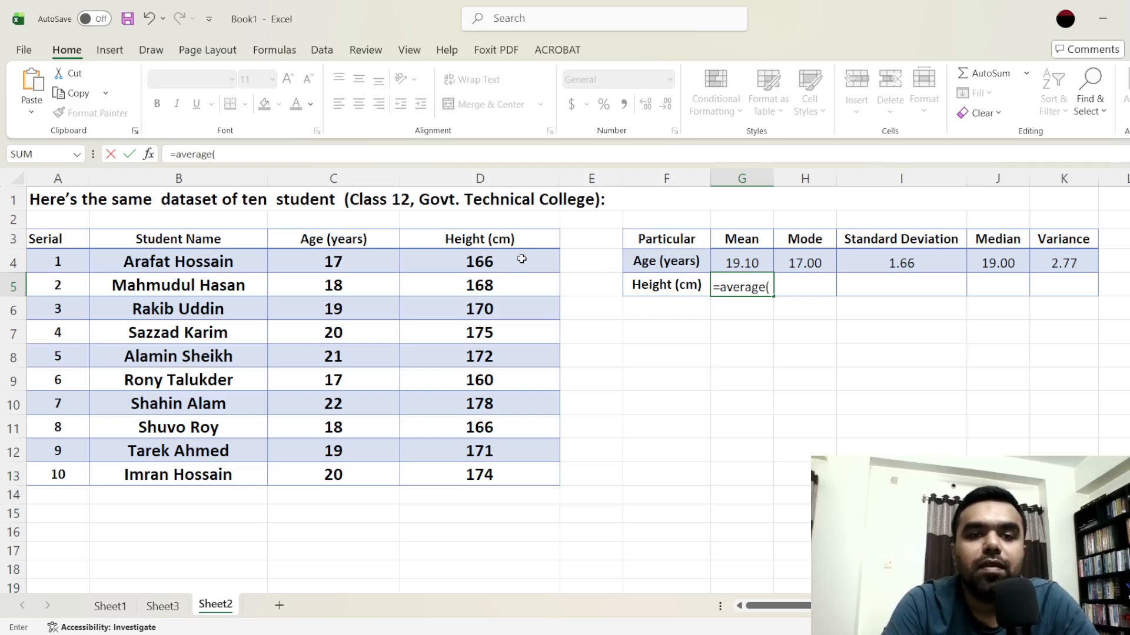
left_click_drag(517, 259, 505, 479)
key("Return")
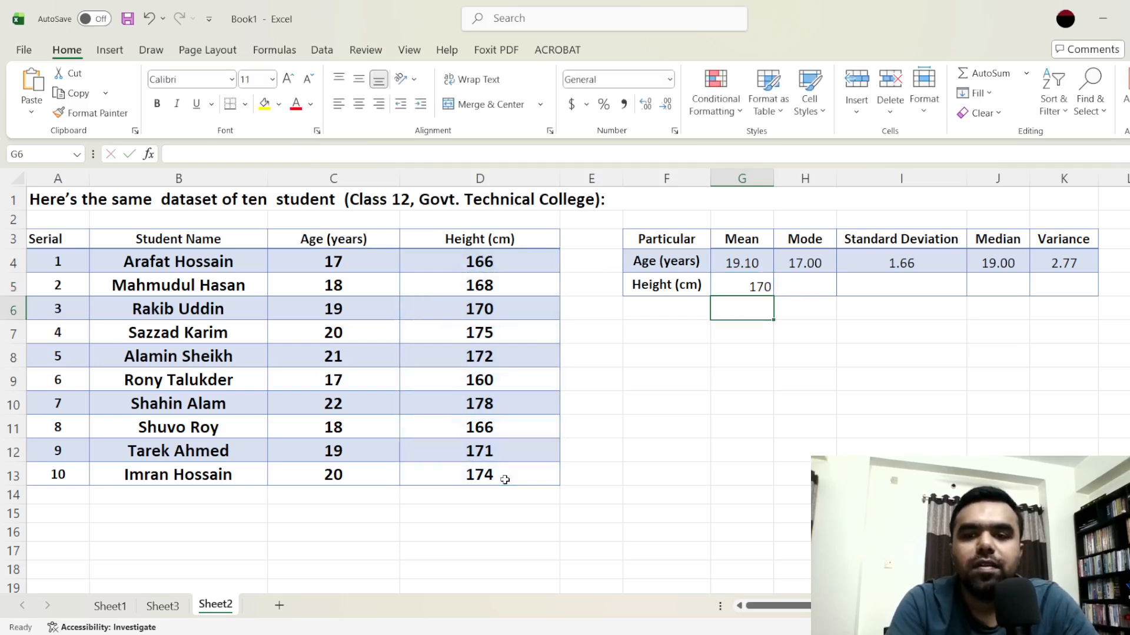
left_click(751, 286)
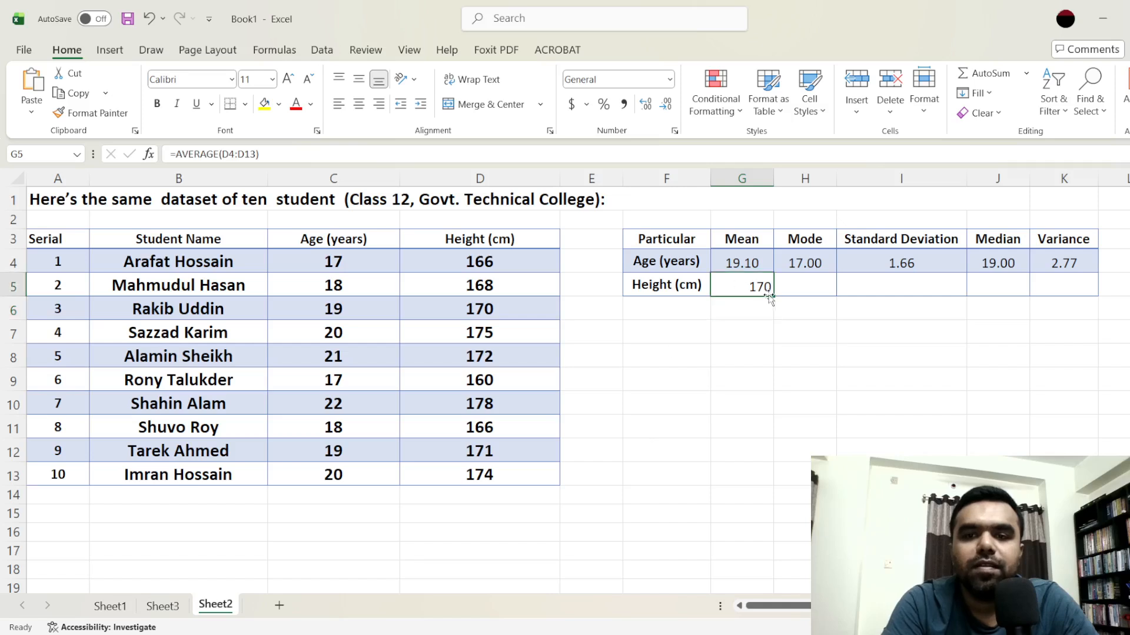
left_click_drag(773, 296, 838, 295)
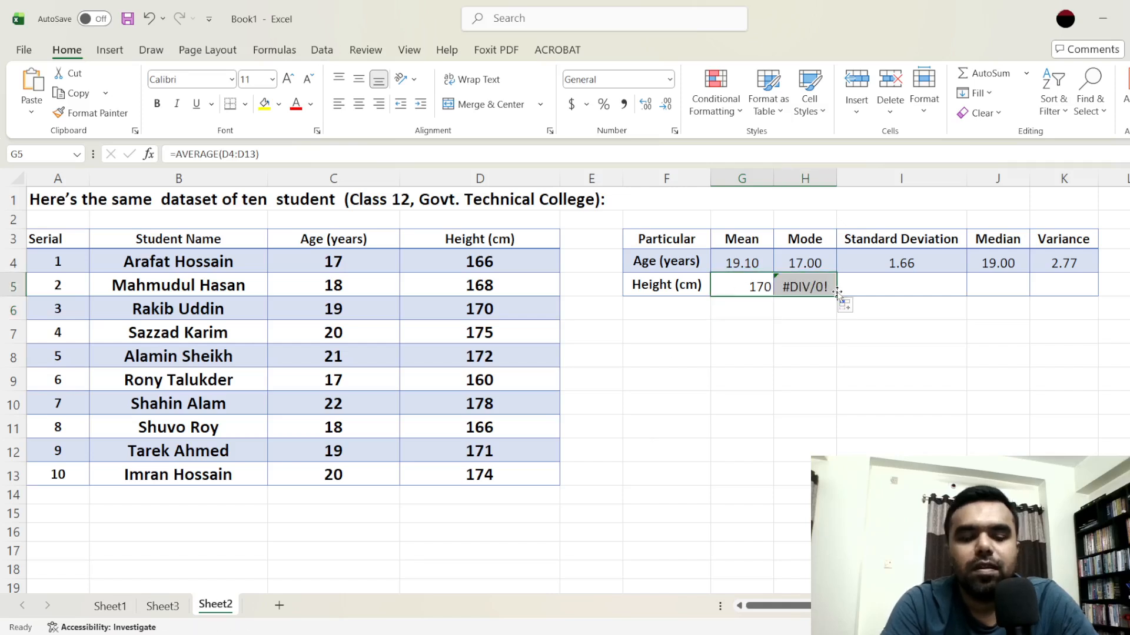
key("ctrl+z")
double_click(809, 289)
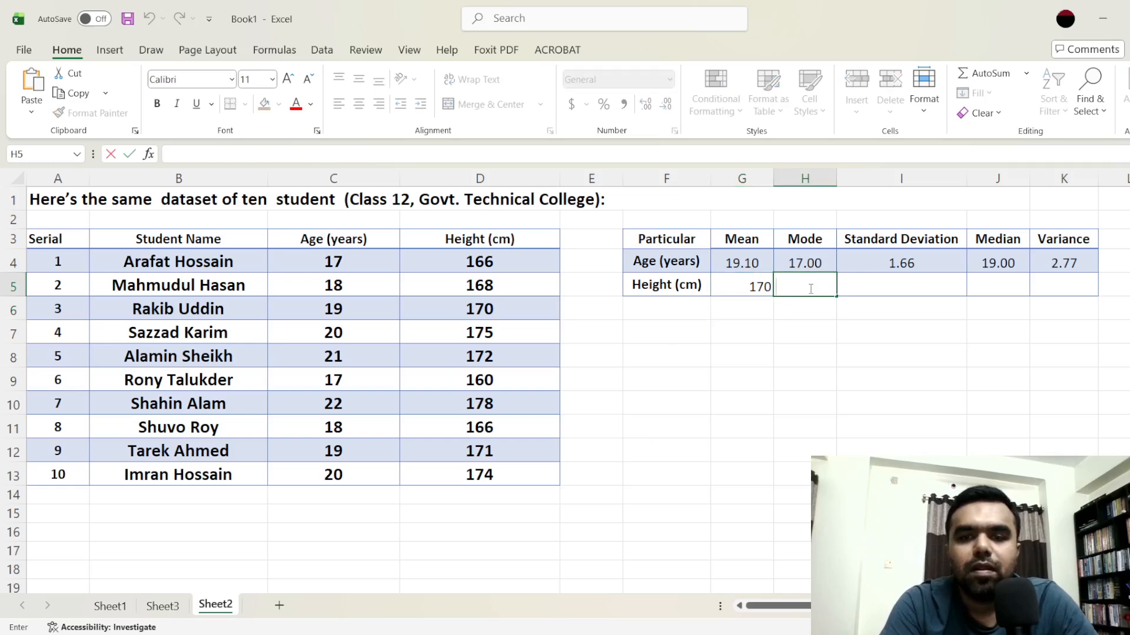
left_click(810, 262)
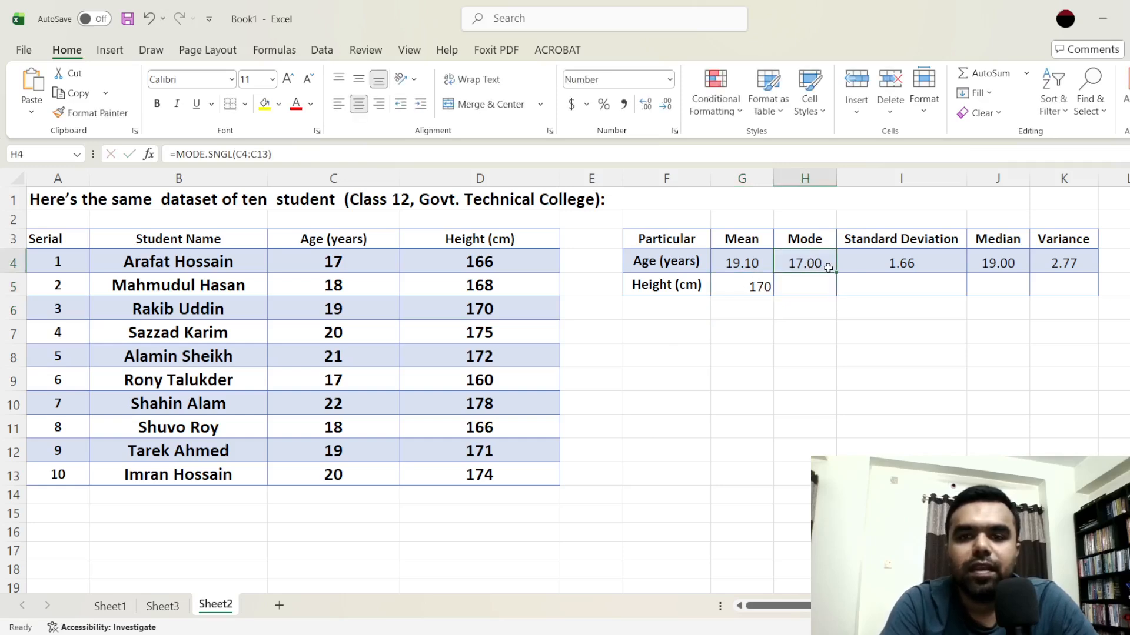
left_click_drag(833, 272, 836, 286)
key("ctrl+z")
Calculate the mode of the students' heights in H5 with the formula =mode.sngl(D4:D13)
double_click(809, 283)
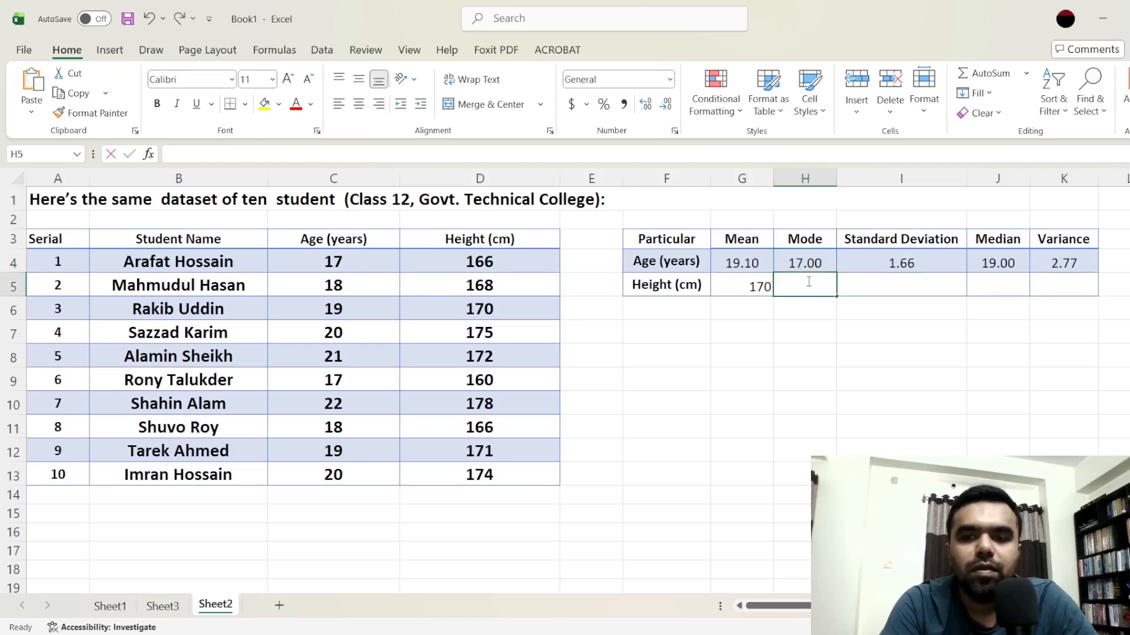
type("=")
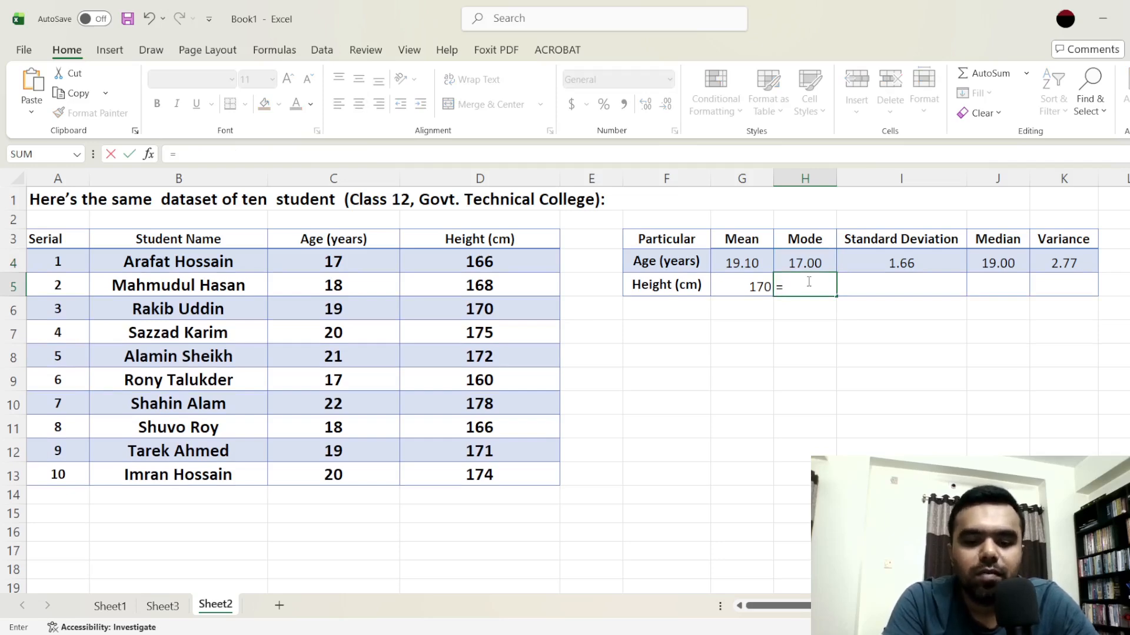
type("mode(")
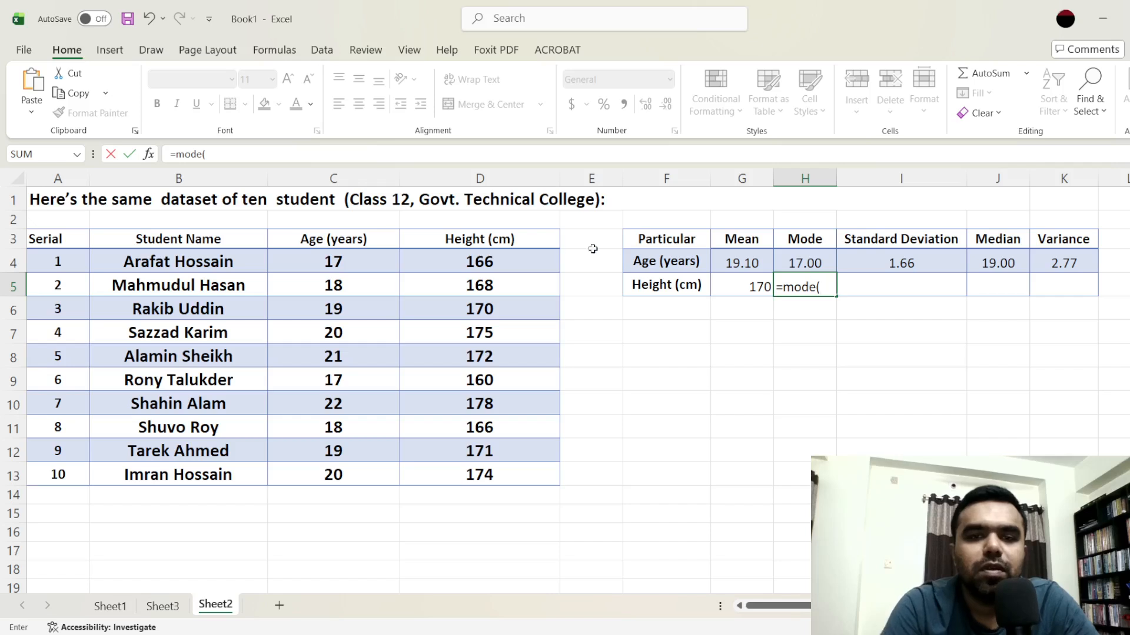
key("BackSpace")
type(".")
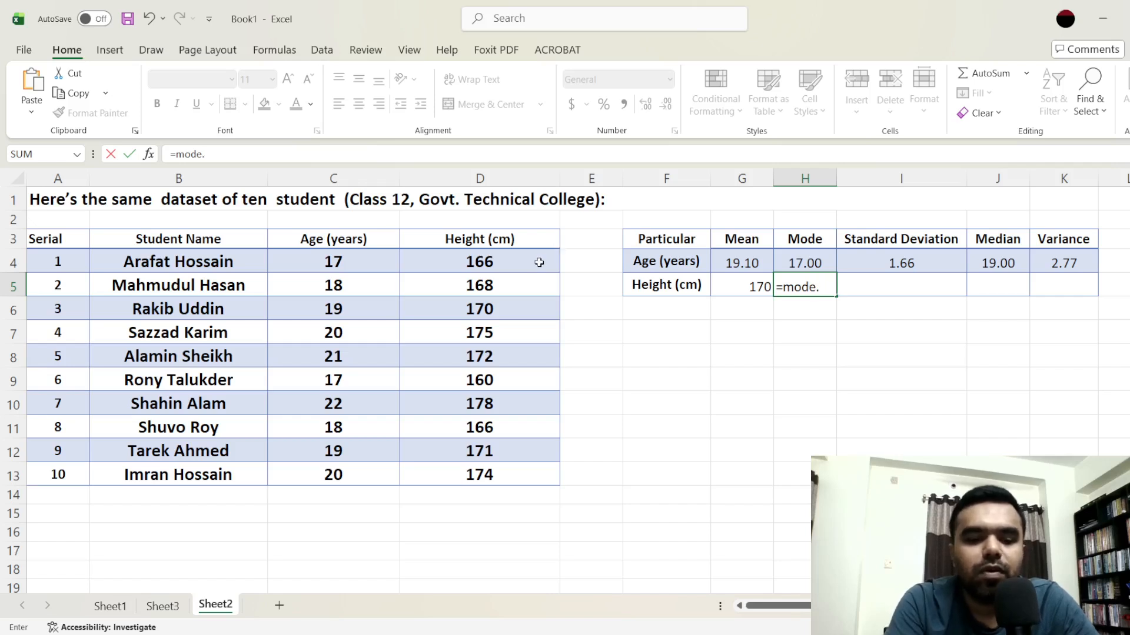
type("sng")
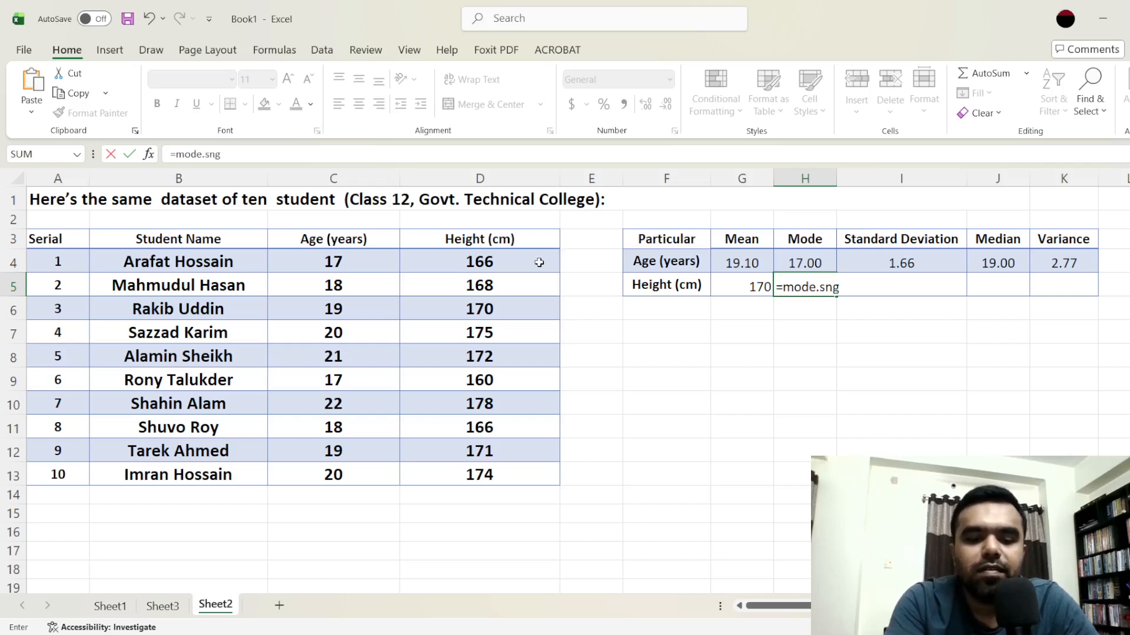
type("l(")
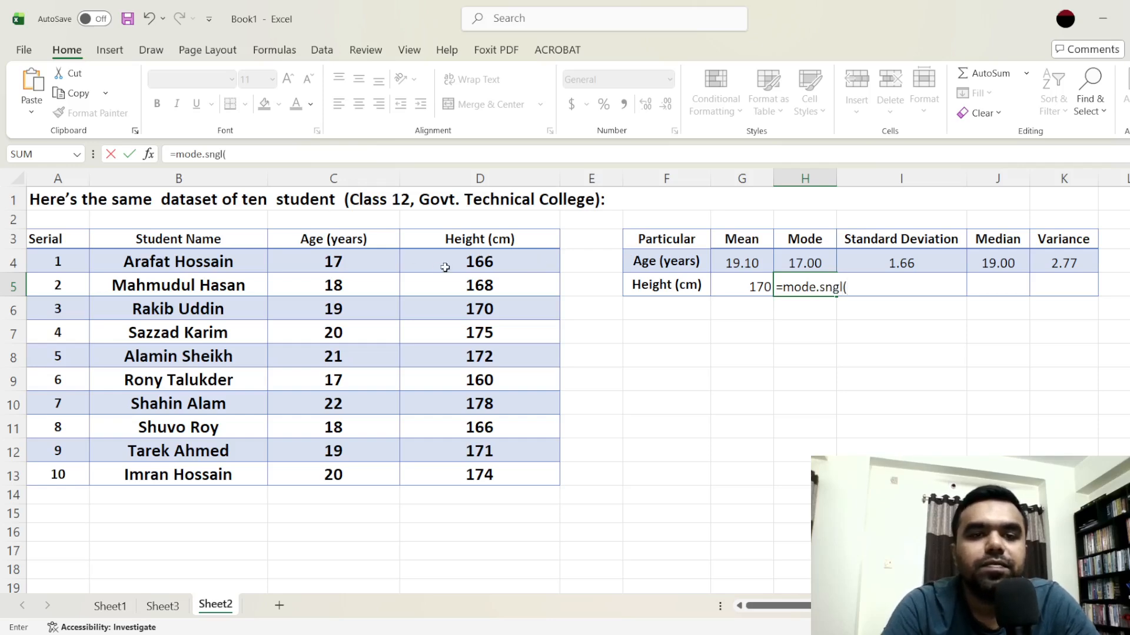
left_click_drag(448, 254, 432, 467)
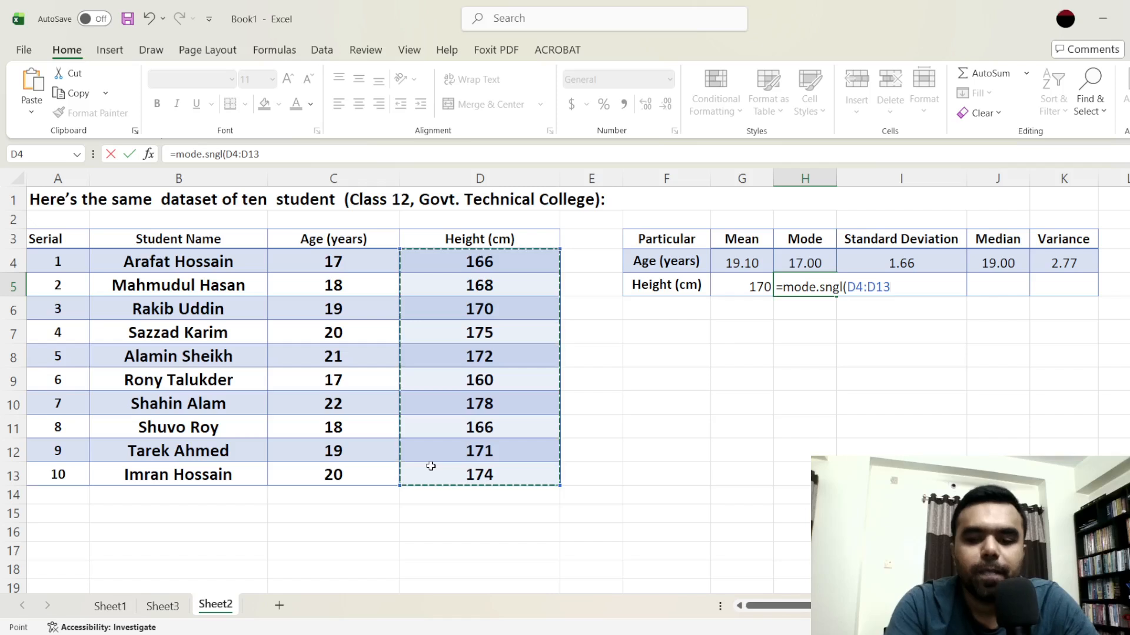
type(")")
key("Return")
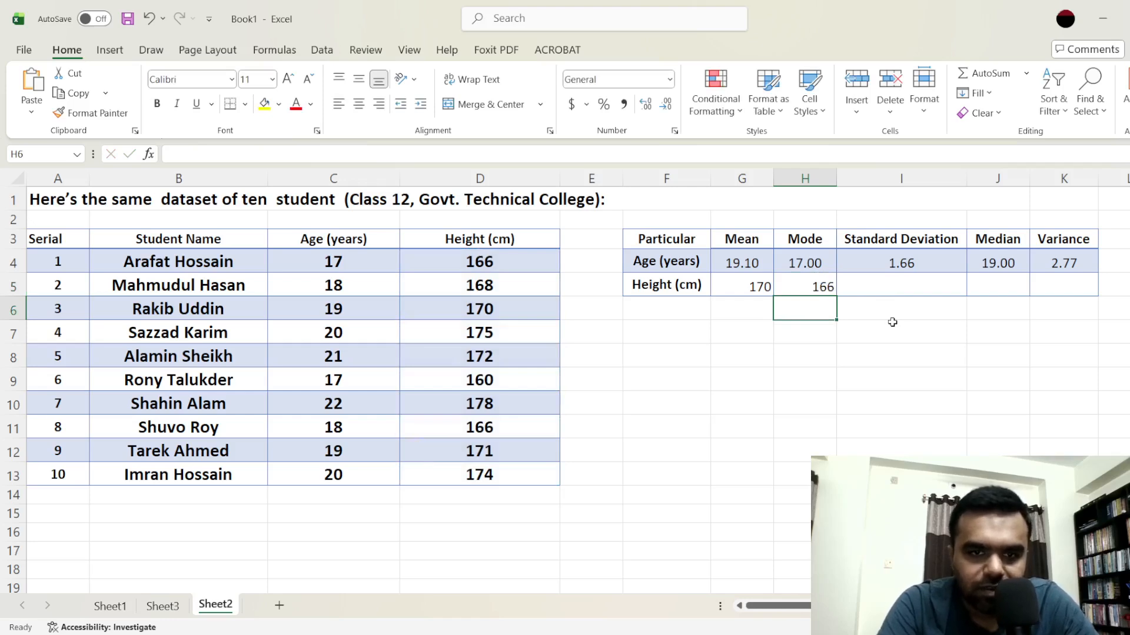
Calculate the sample standard deviation of the students' heights in I5 using stdev.s over D4:D13
left_click(897, 287)
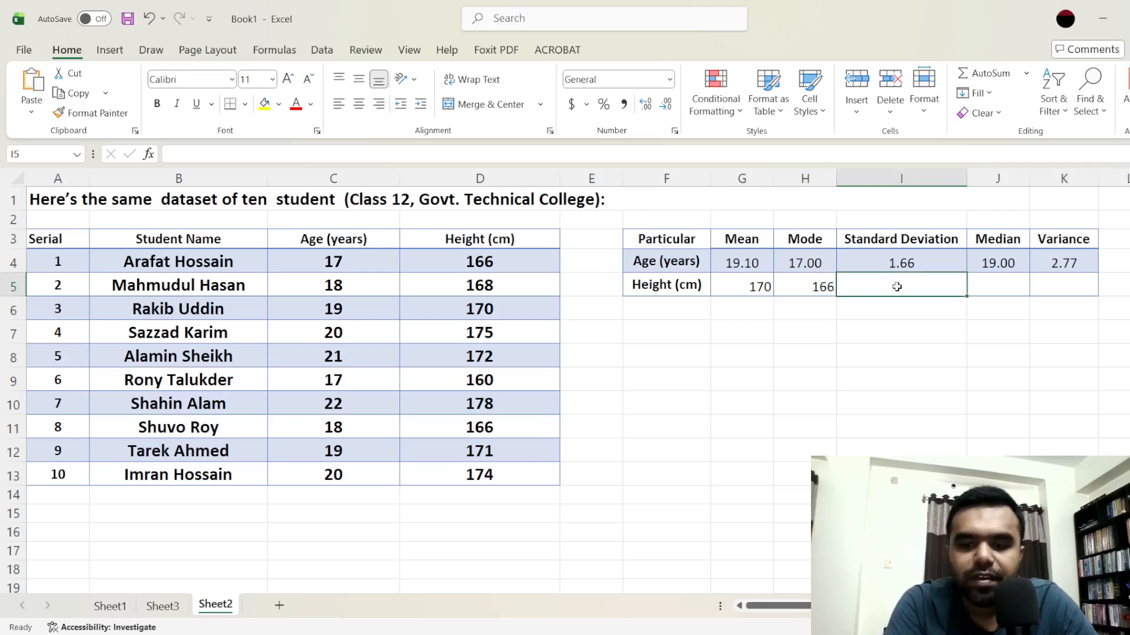
type("=st")
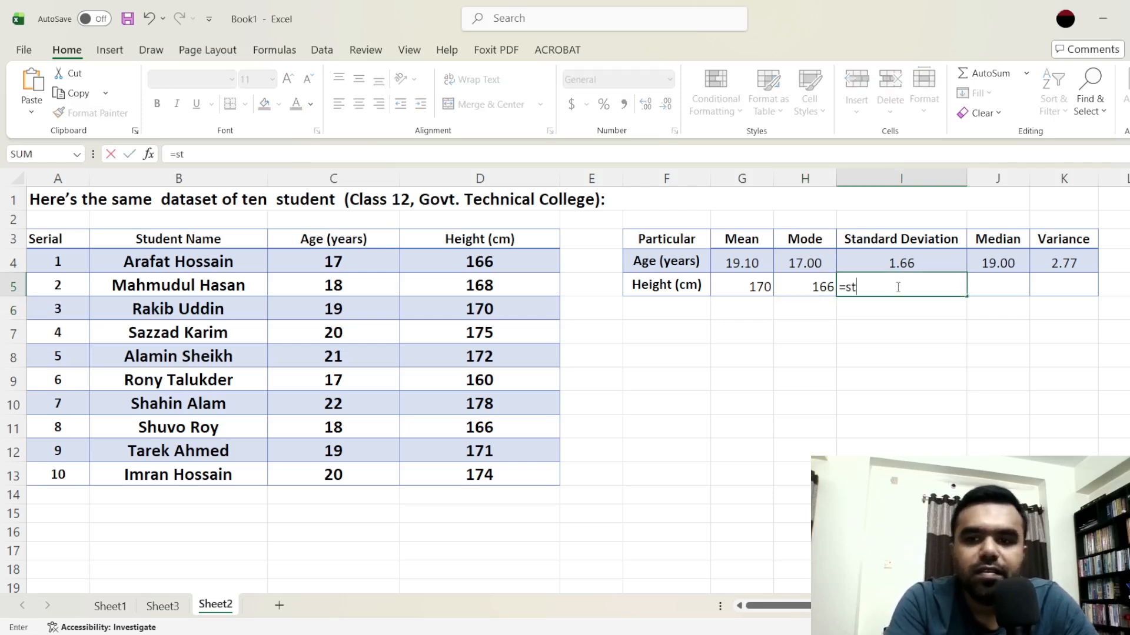
type("d")
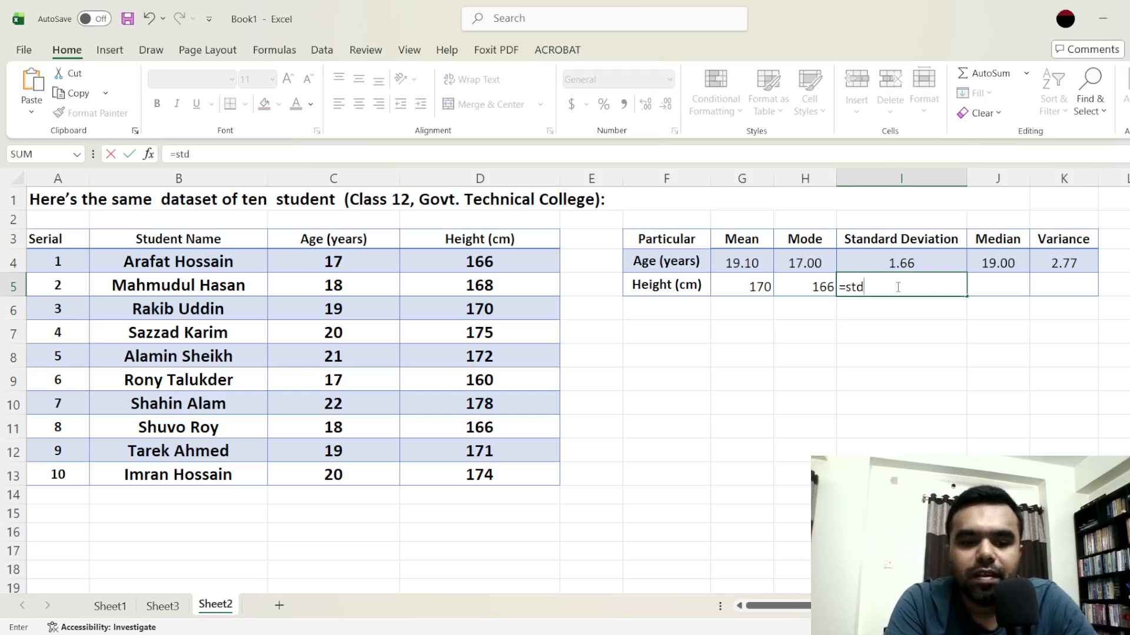
type("ev.s")
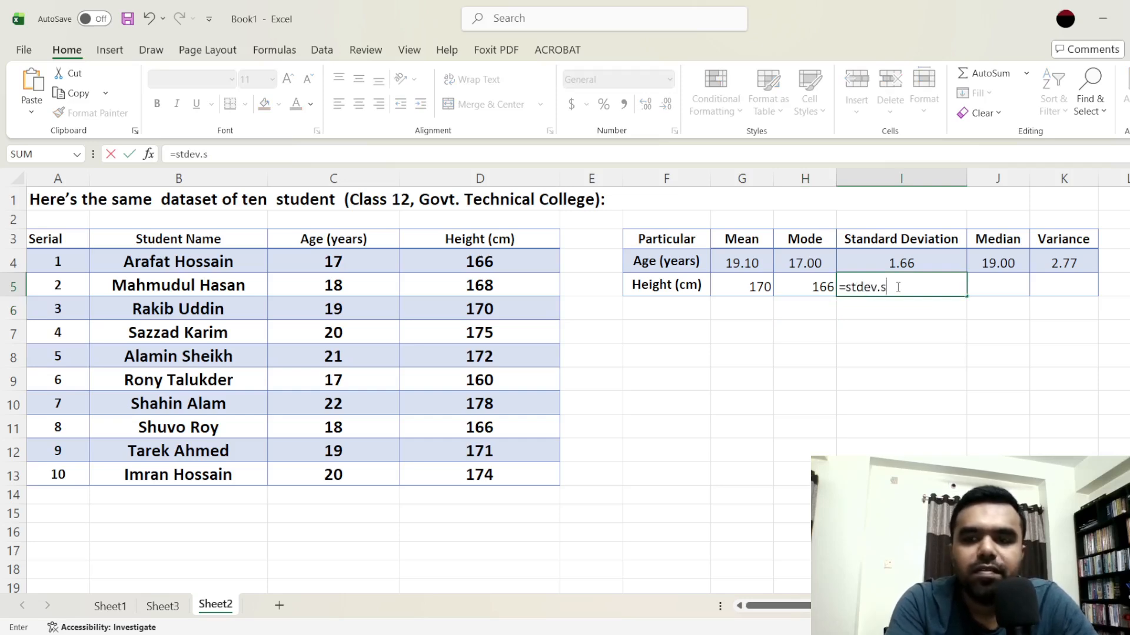
type("(")
left_click_drag(511, 266, 502, 475)
key("Return")
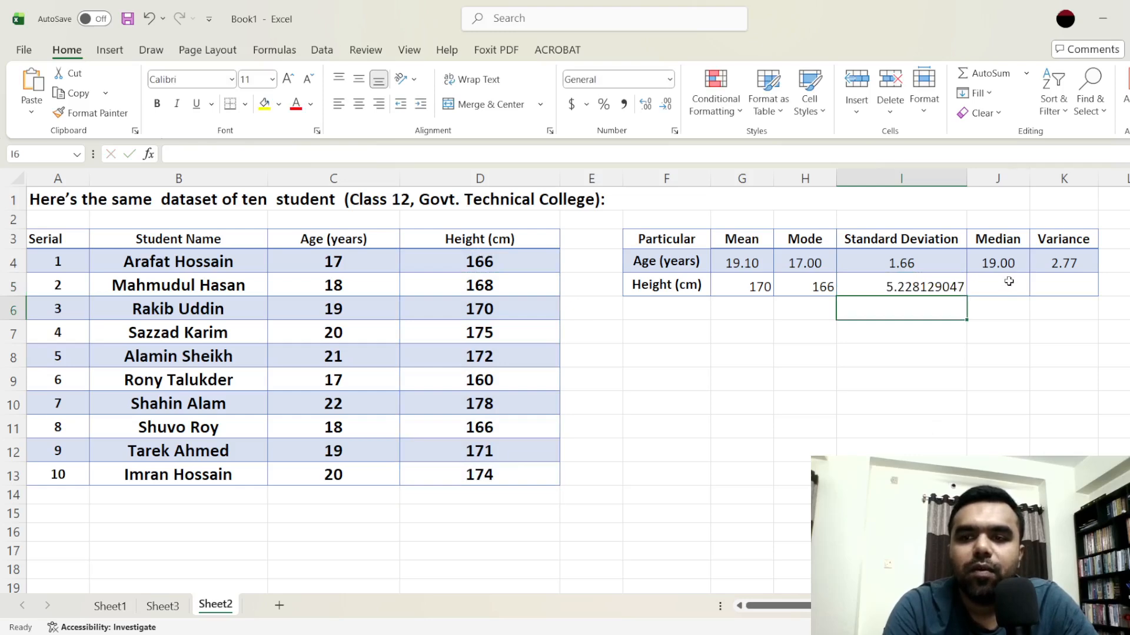
Calculate the median of the students' heights in J5 with the formula =median(D4:D13)
double_click(1007, 283)
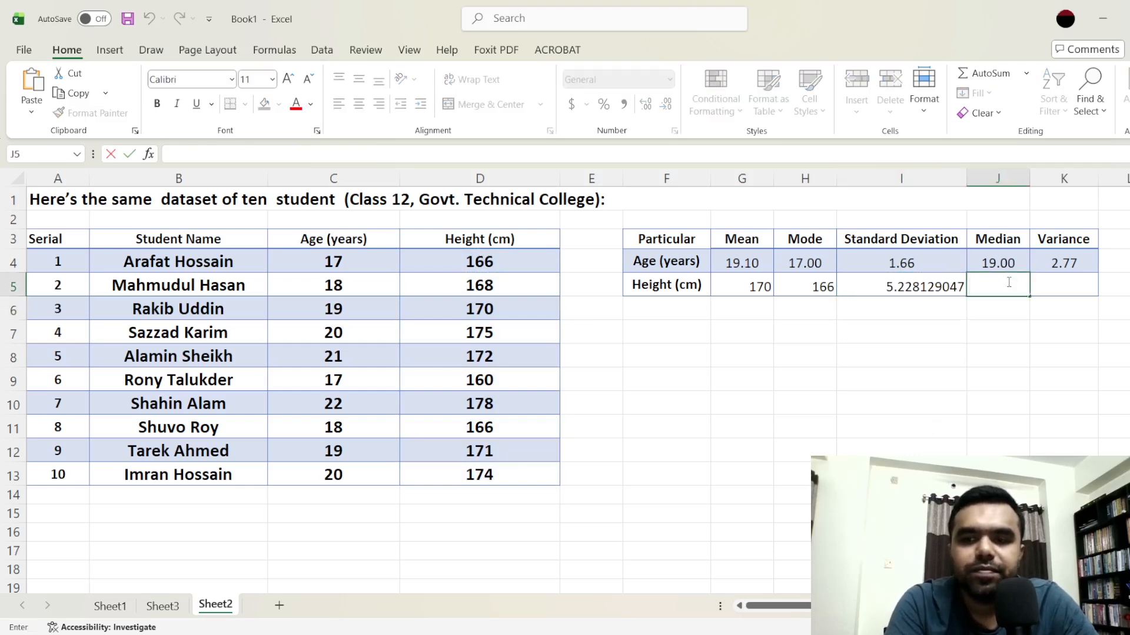
type("=m")
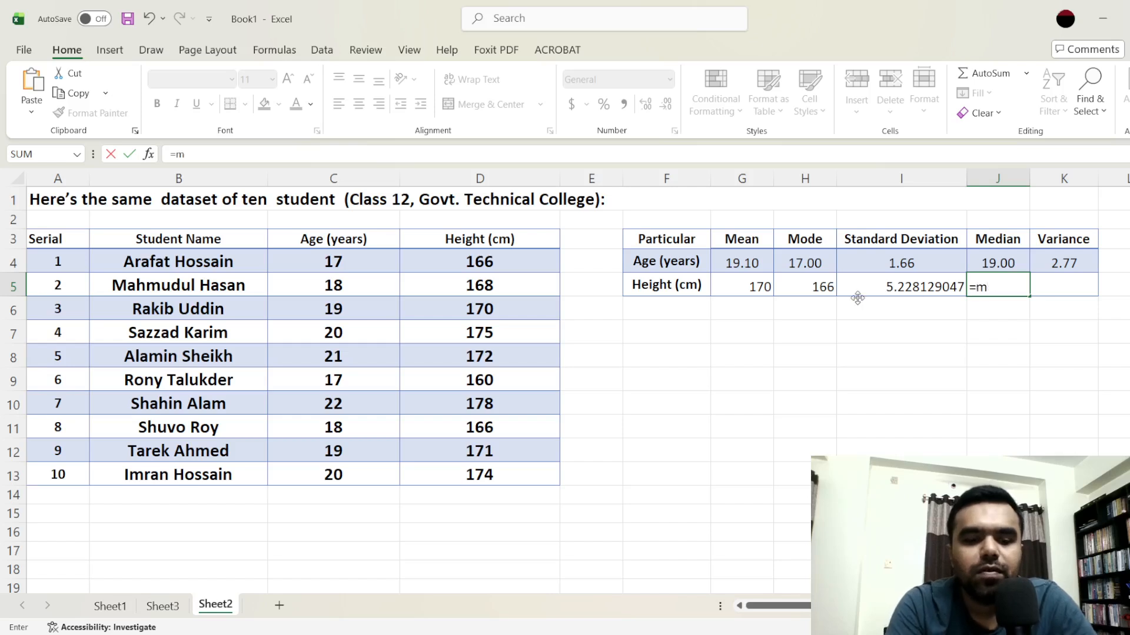
type("edian(")
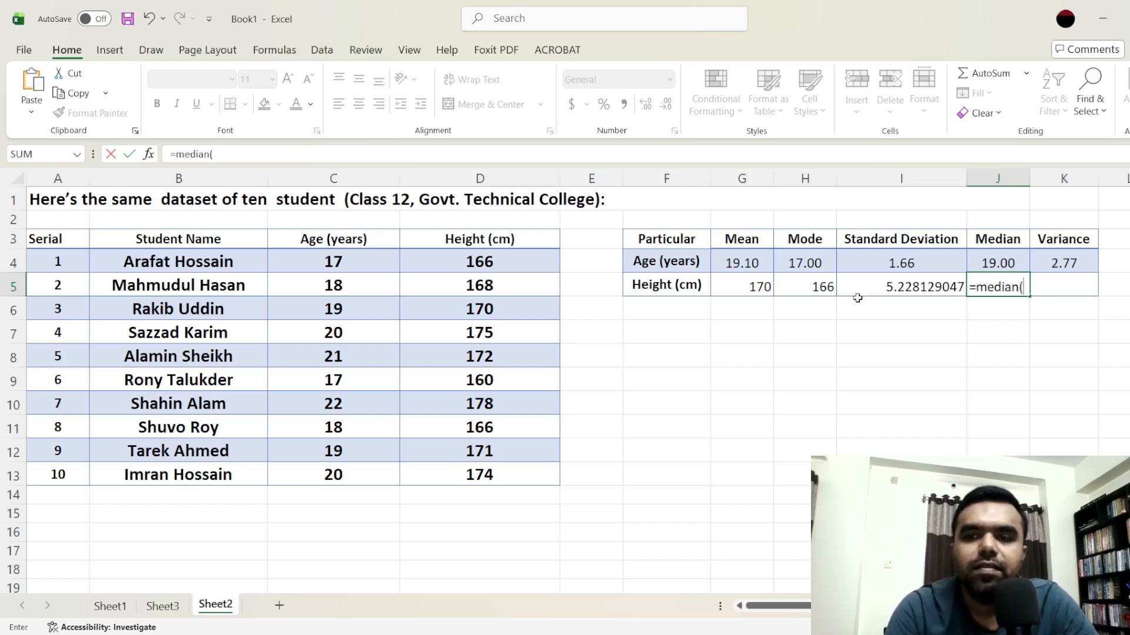
left_click_drag(476, 259, 471, 474)
key("Return")
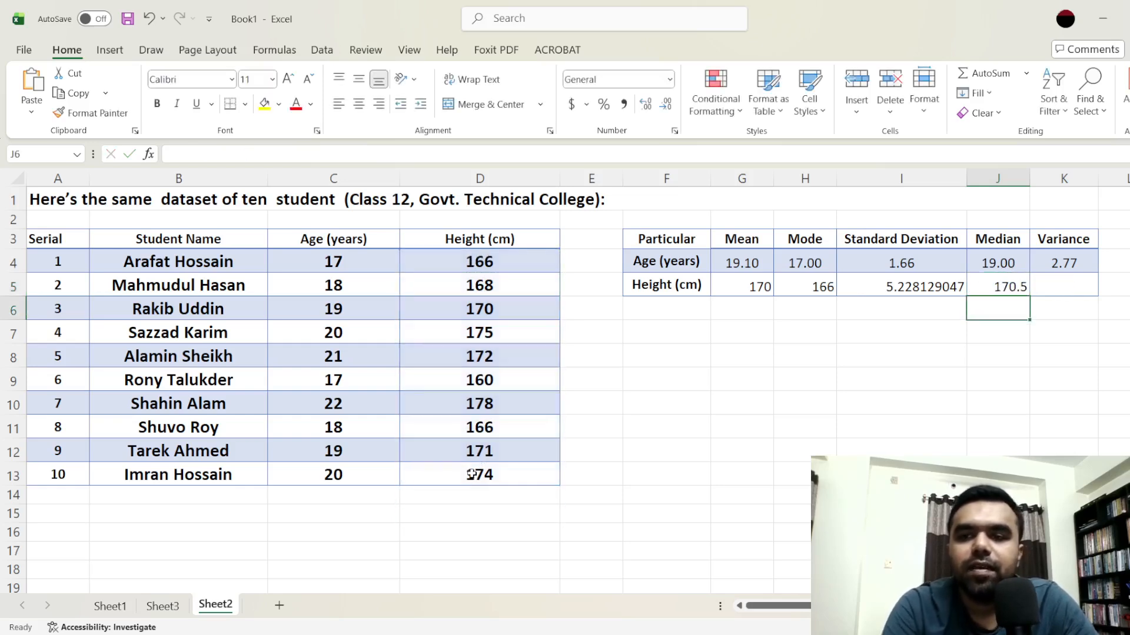
Calculate the sample variance of the students' heights in K5 with the formula =var.s(D4:D13)
double_click(1068, 285)
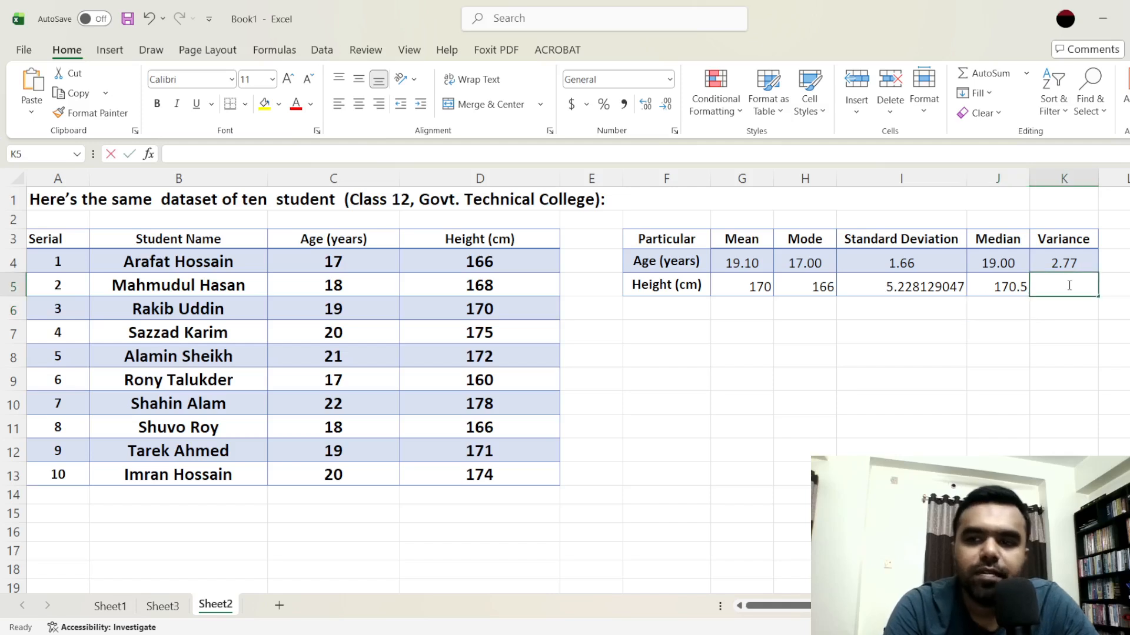
type("=v")
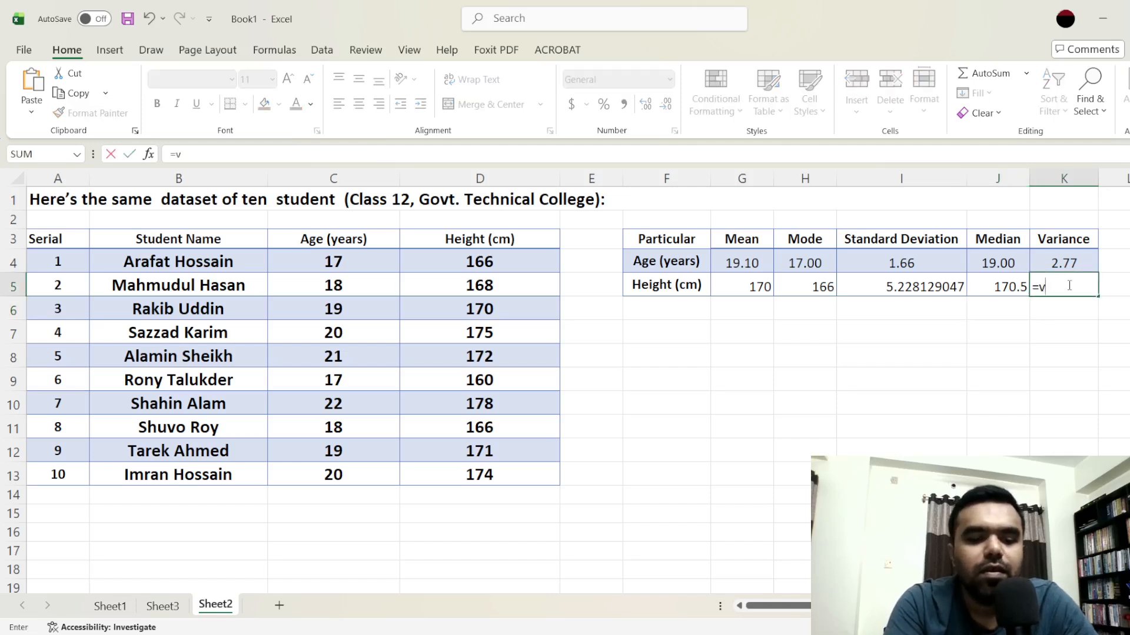
type("ar.")
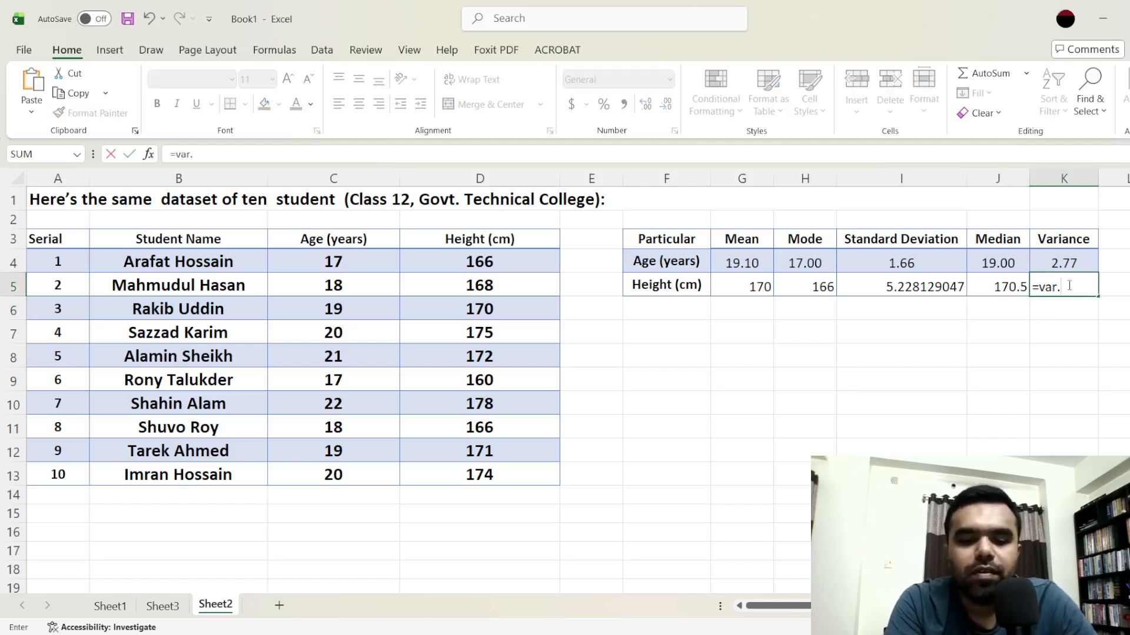
type("s(")
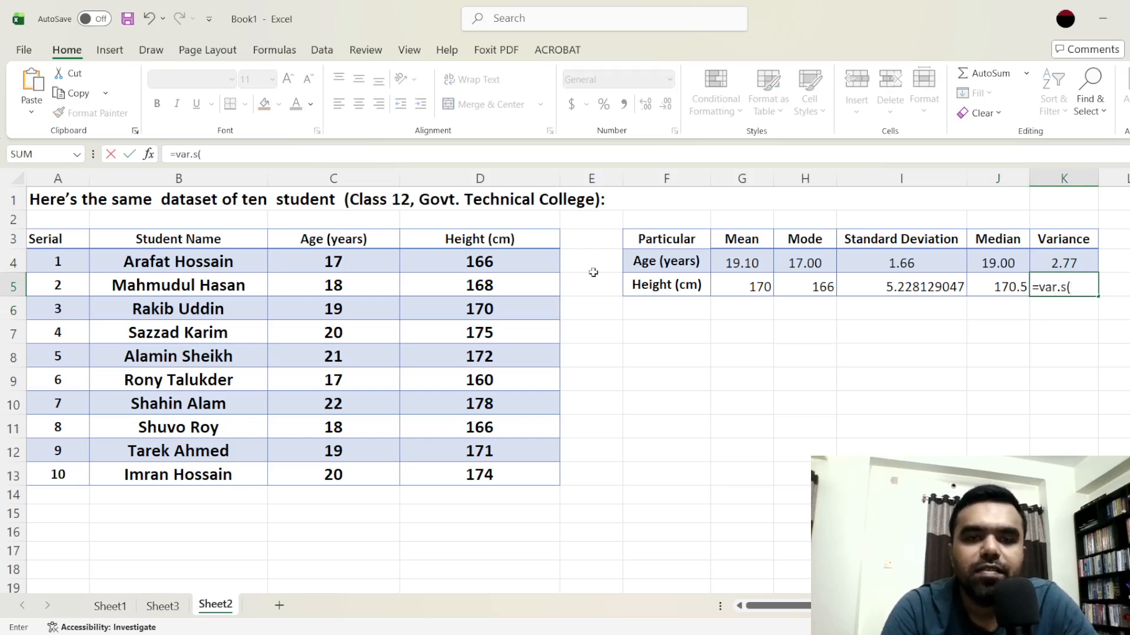
left_click_drag(524, 260, 530, 468)
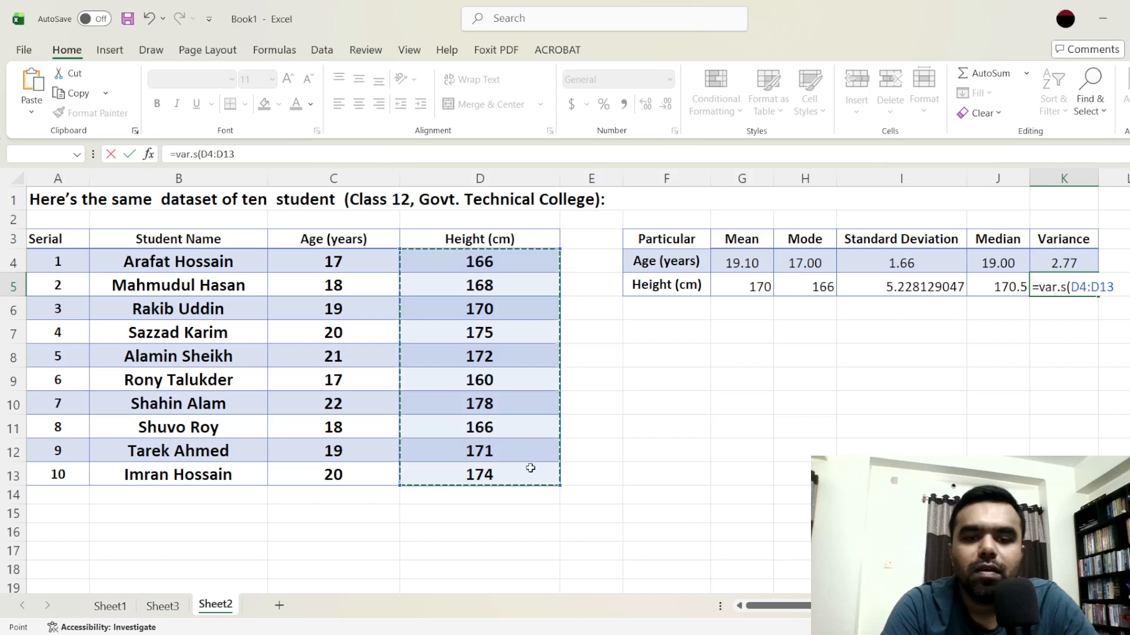
key("Return")
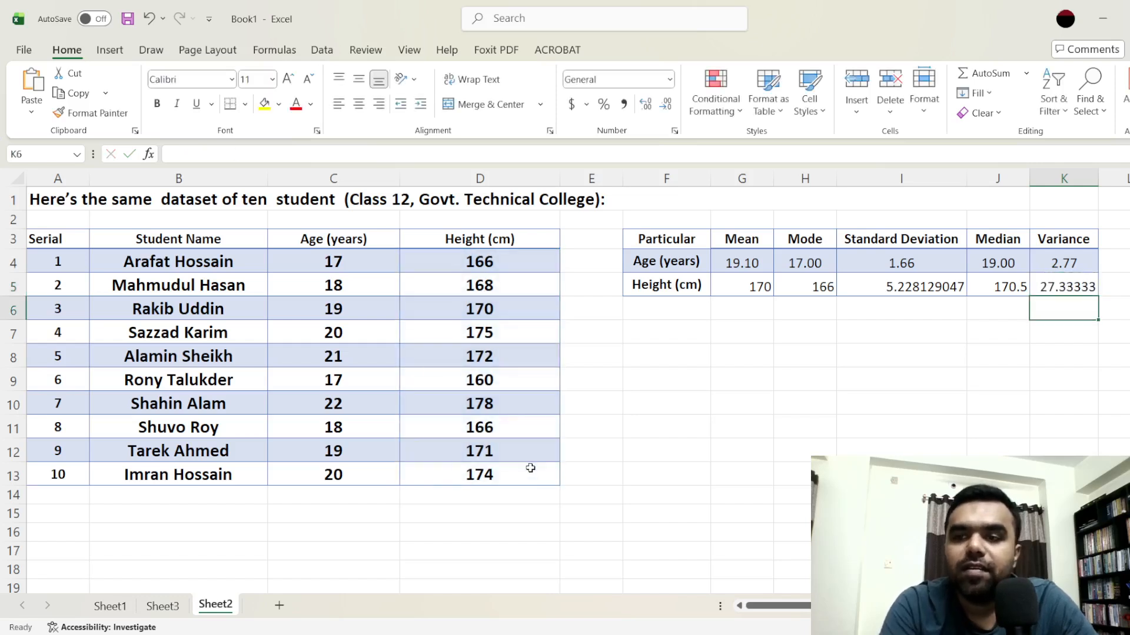
Format the height statistics in G5:K5 as Number with two decimals and centre them horizontally and vertically
left_click_drag(1052, 289, 748, 290)
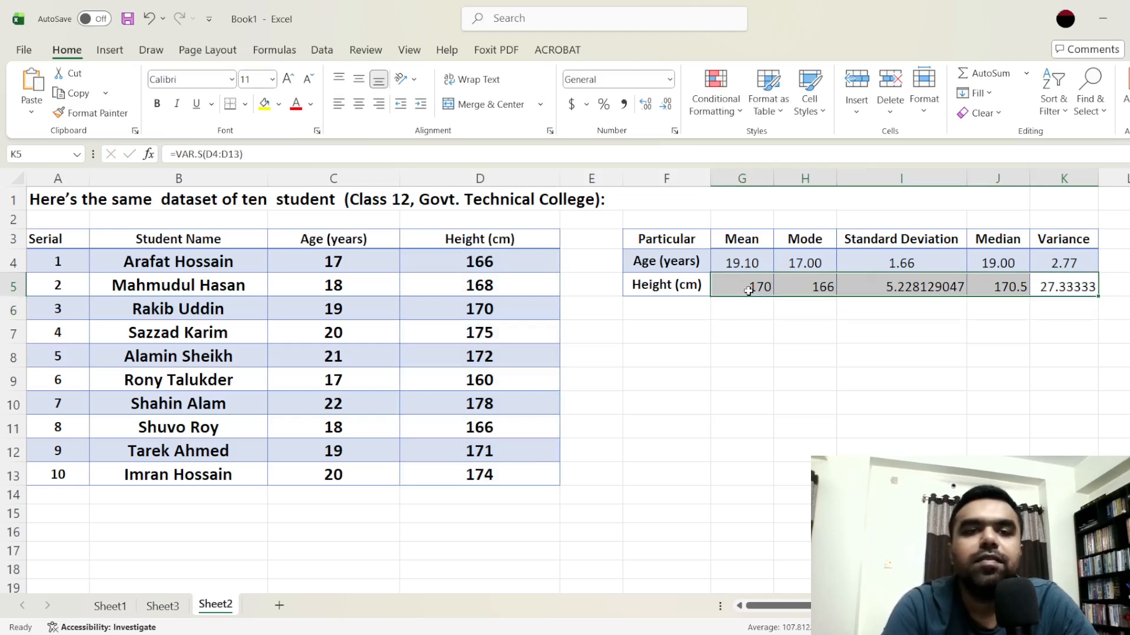
left_click(667, 83)
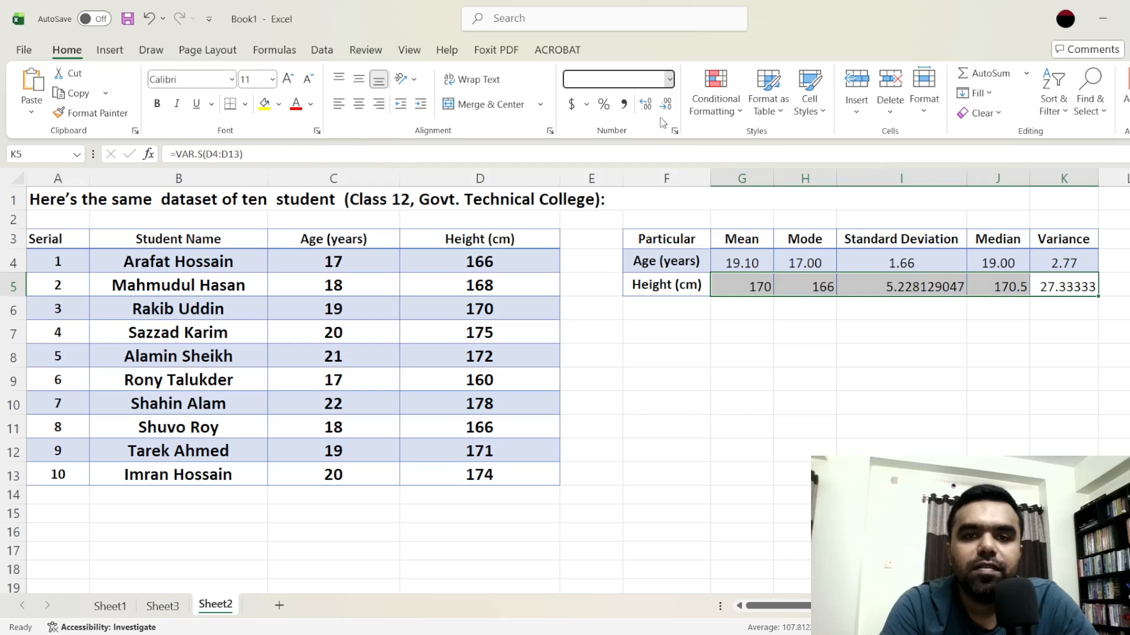
left_click(659, 149)
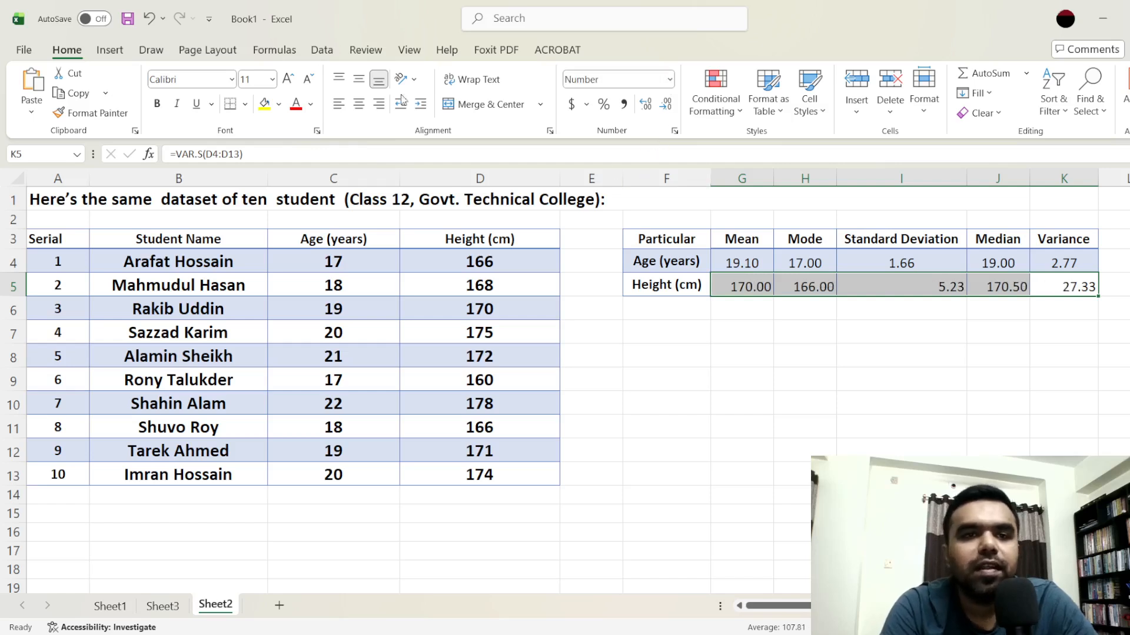
left_click(358, 104)
left_click(359, 81)
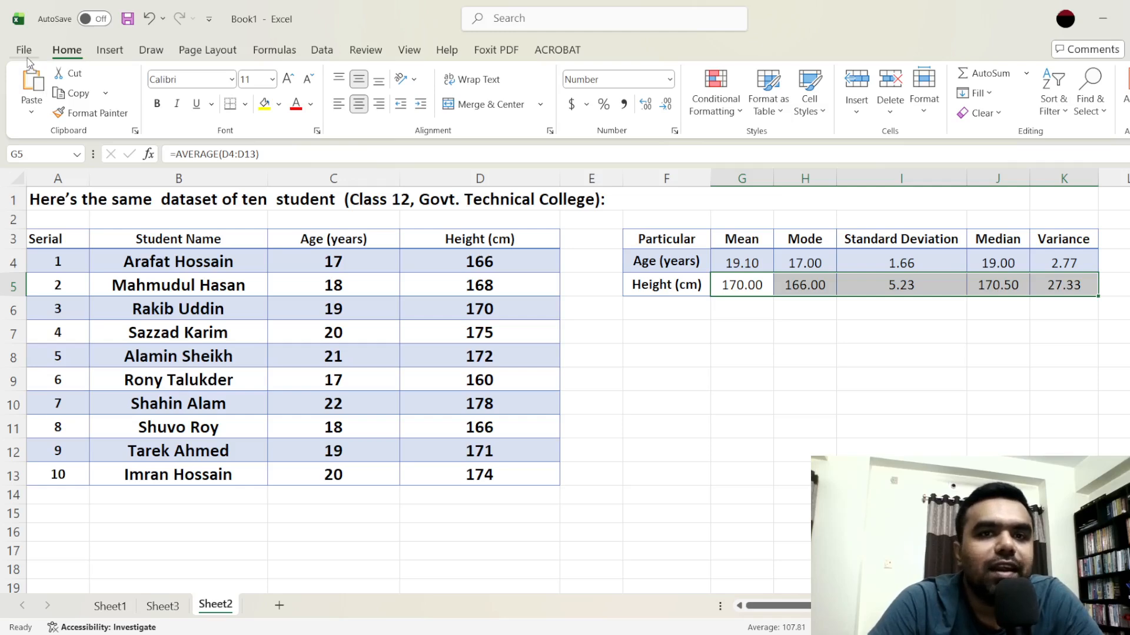
Enable the data analysis add-in in the program options so the Data Analysis command is available
left_click(330, 50)
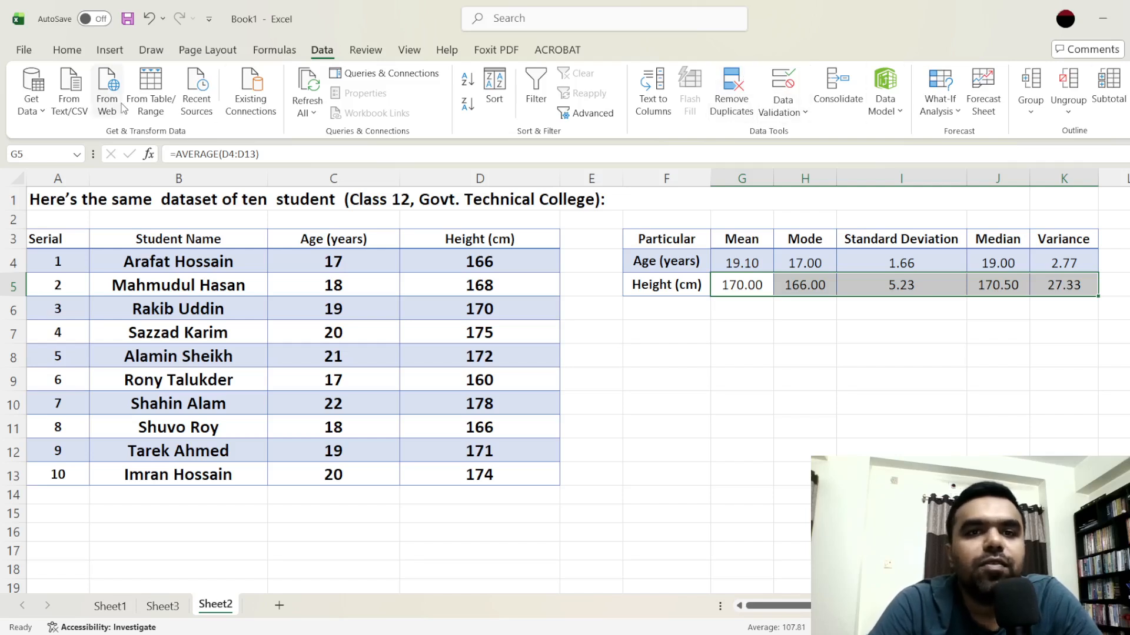
left_click(24, 55)
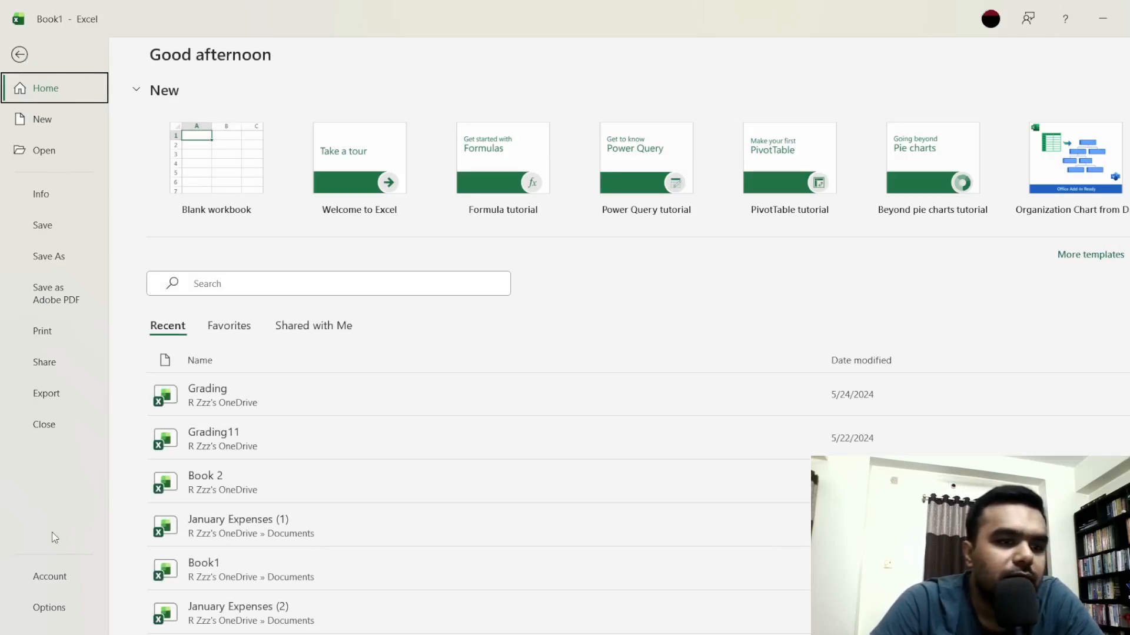
key("Escape")
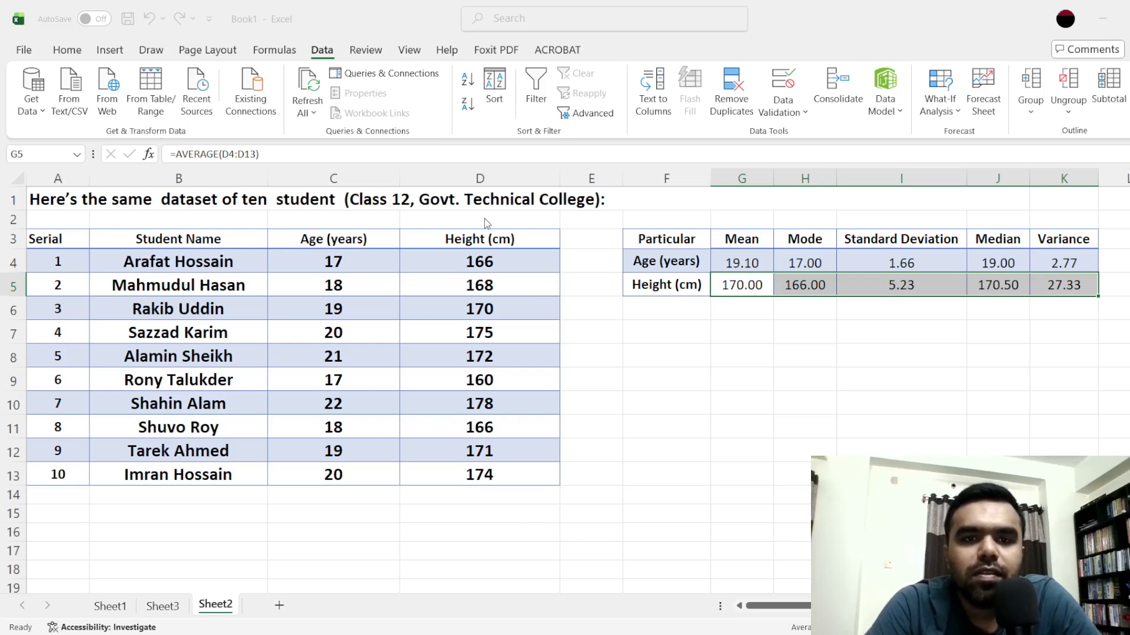
left_click(704, 200)
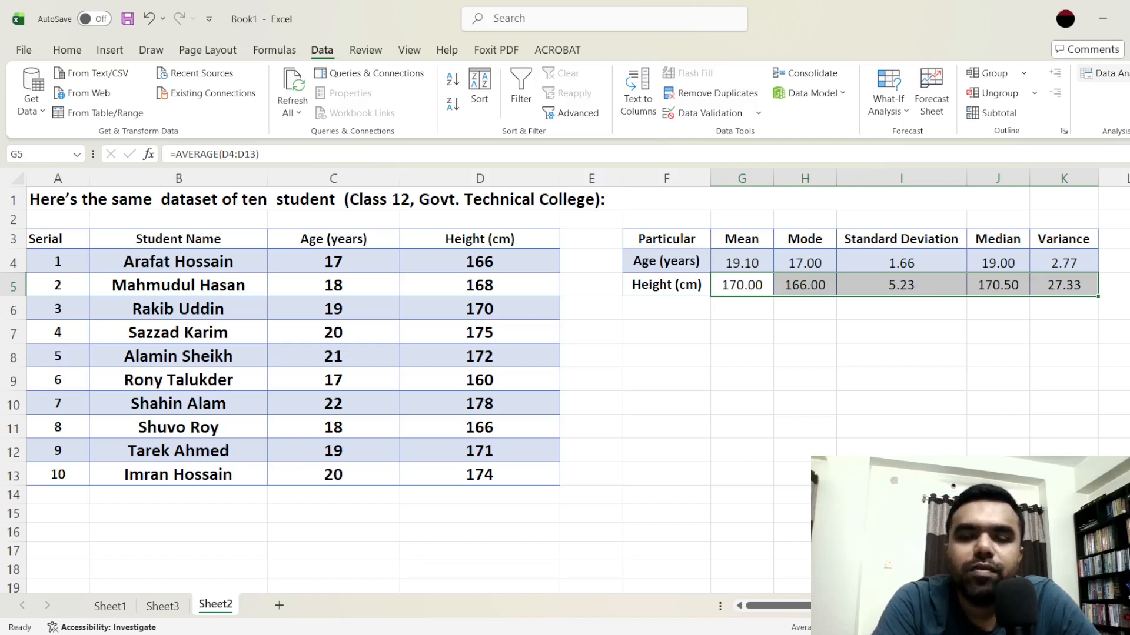
Run a Data Analysis regression with heights D3:D13 as Y, ages C3:C13 as X, labels, residuals and a line fit plot on a new sheet
left_click(1109, 74)
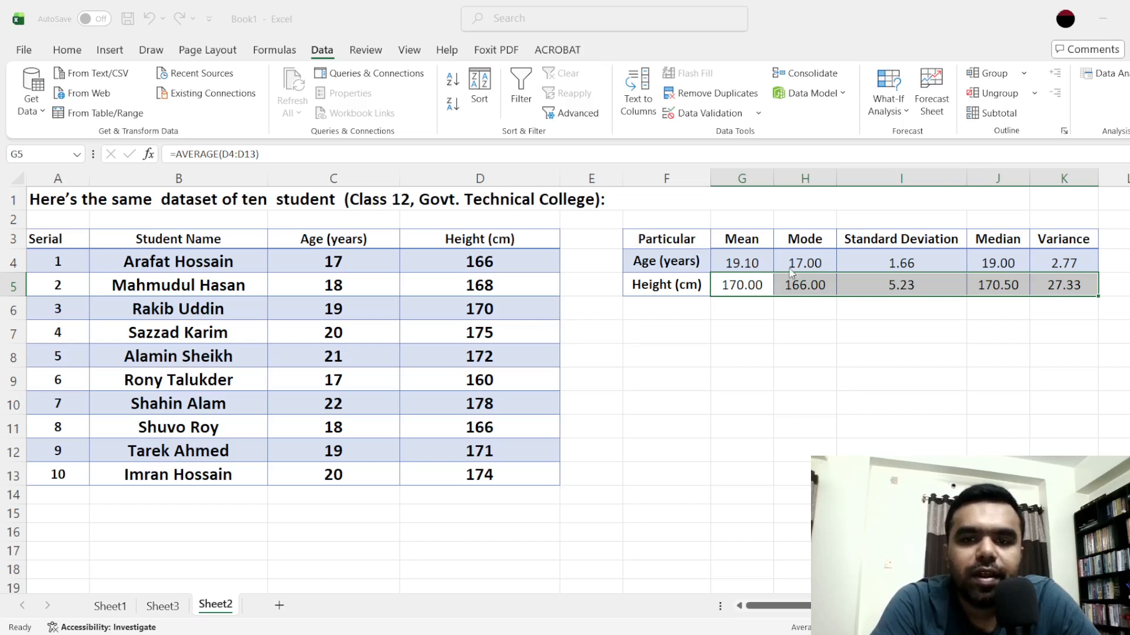
left_click(756, 270)
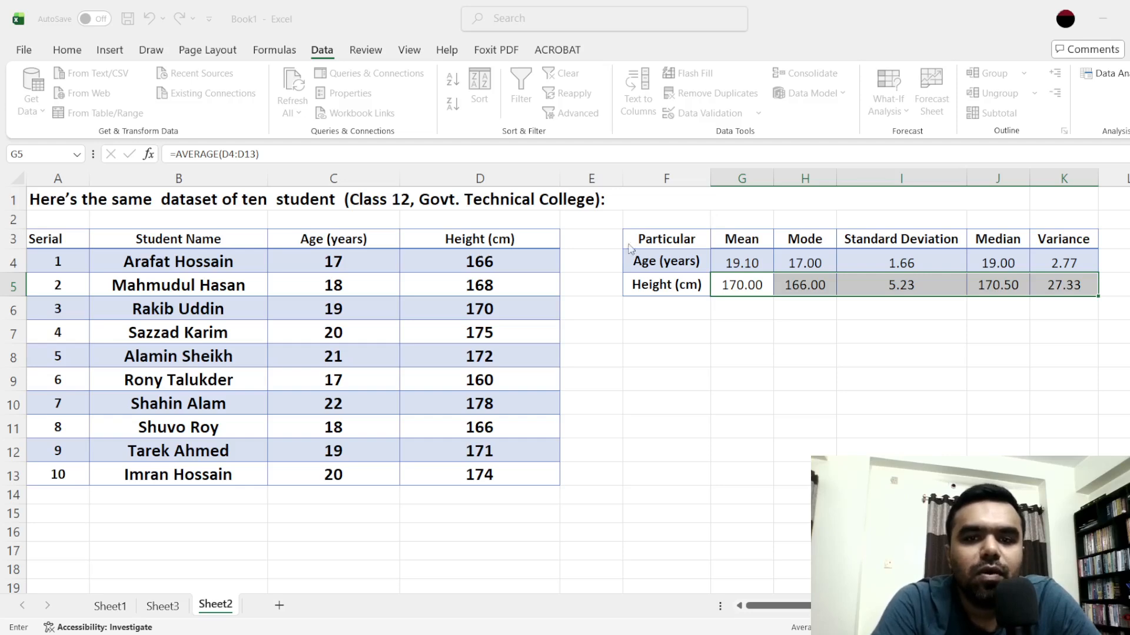
left_click(462, 241)
left_click_drag(463, 241, 507, 478)
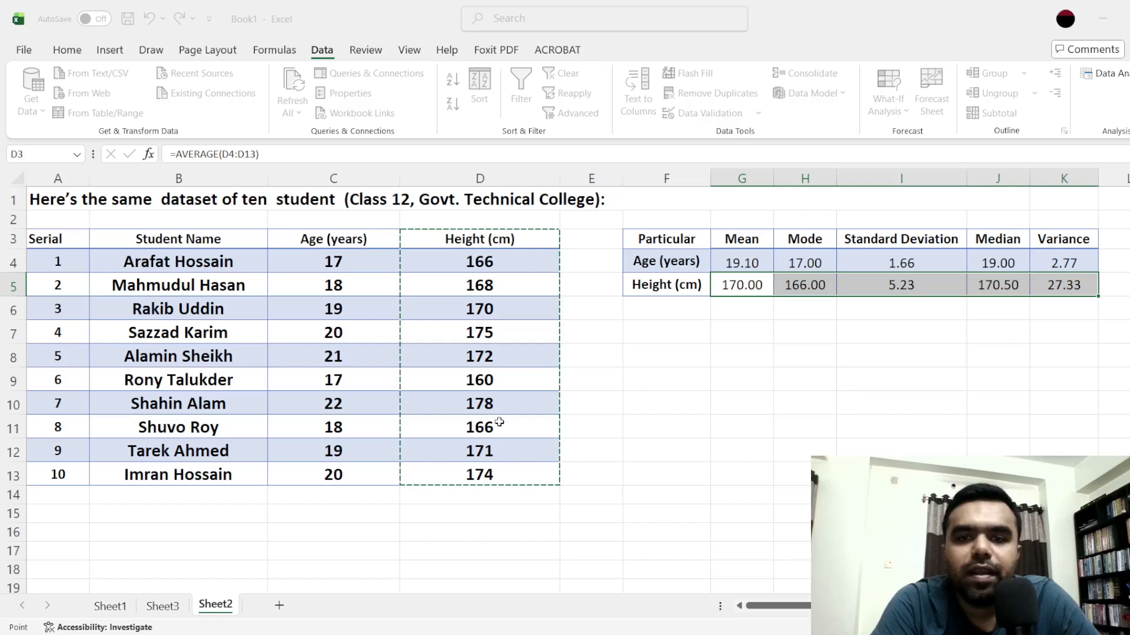
left_click(779, 296)
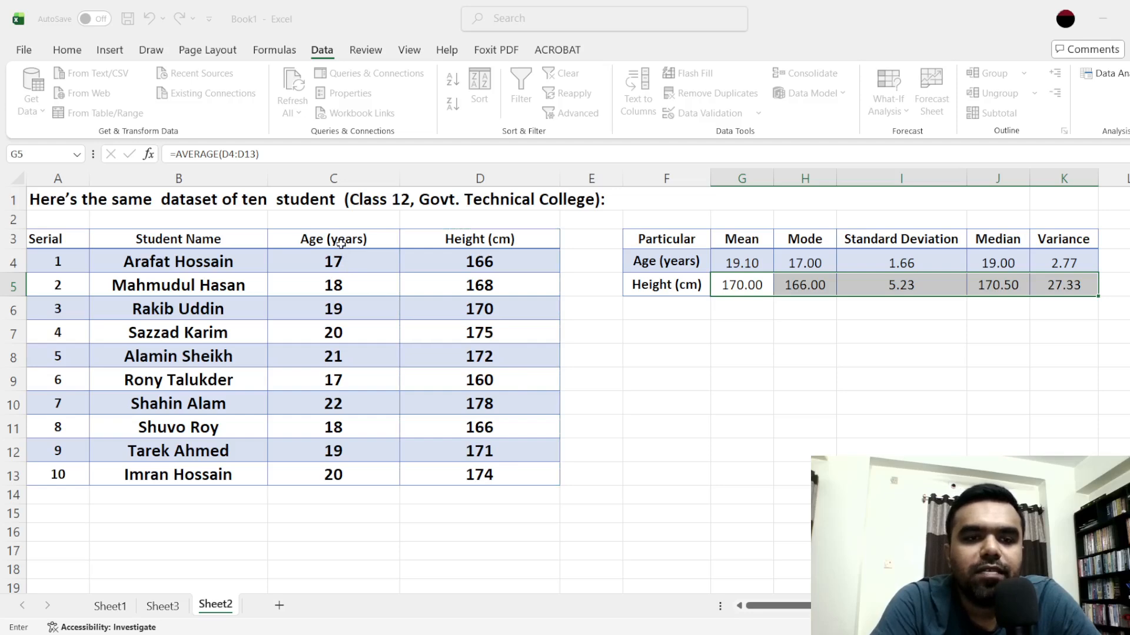
left_click_drag(341, 244, 361, 469)
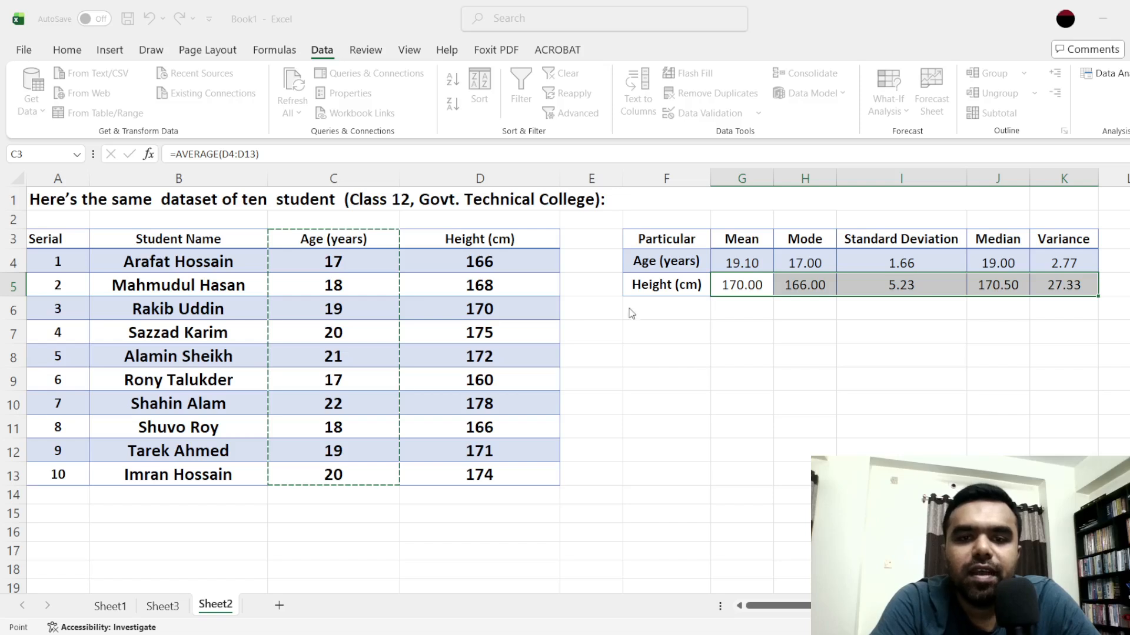
left_click(595, 316)
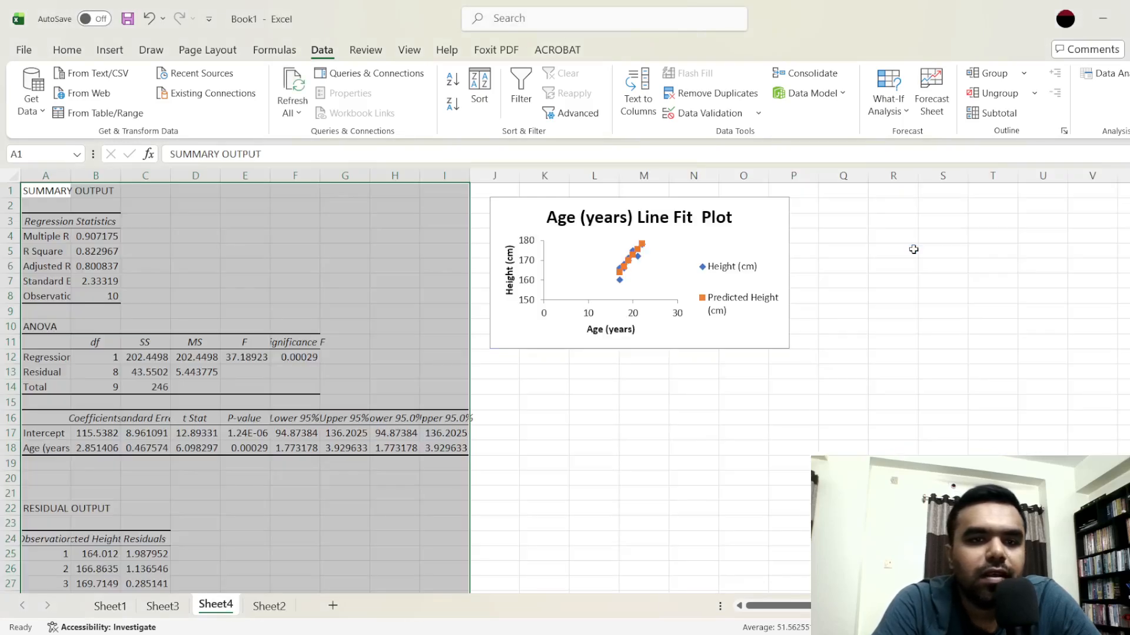
Examine the regression output on Sheet4: the line fit plot, R Square, Adjusted R Square, and the intercept's coefficient and P-value
left_click(652, 261)
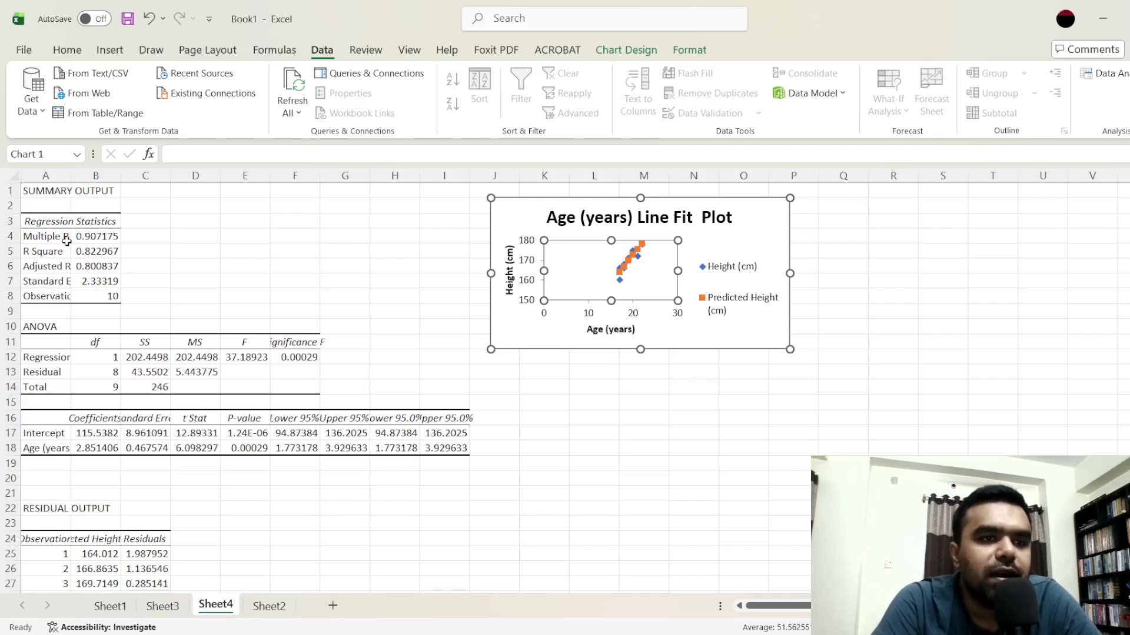
left_click(42, 255)
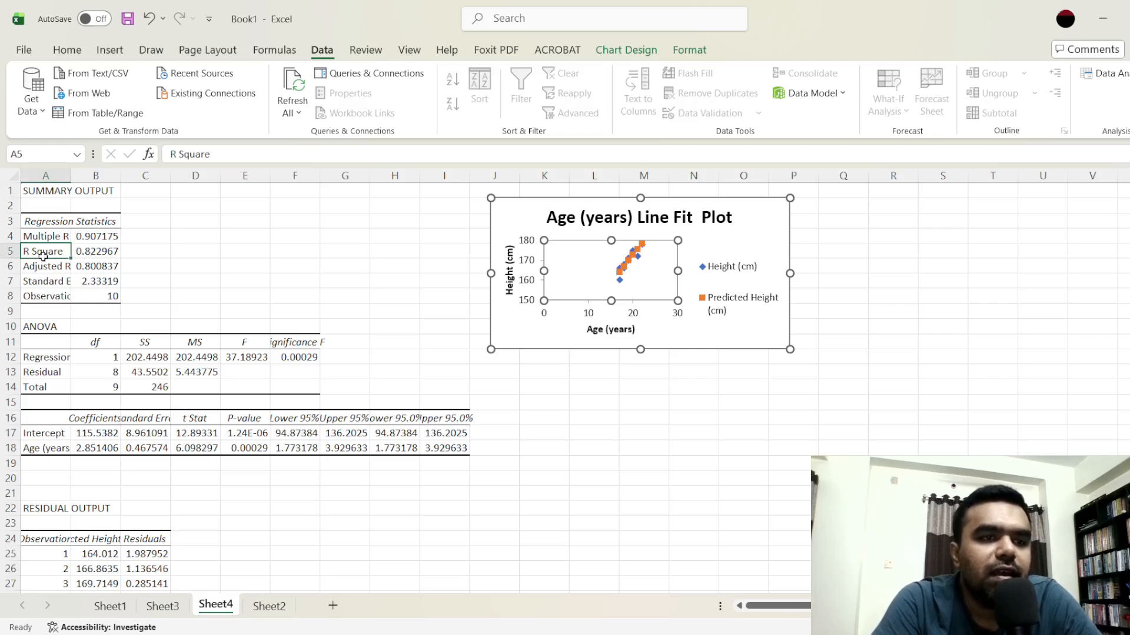
left_click_drag(43, 256, 112, 256)
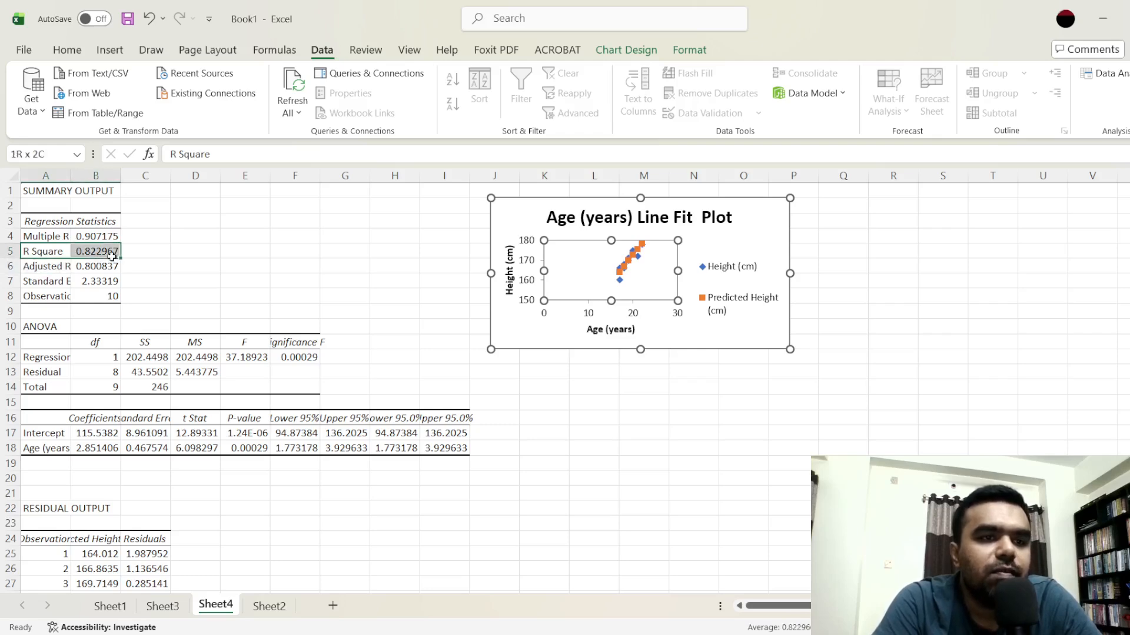
left_click(86, 272)
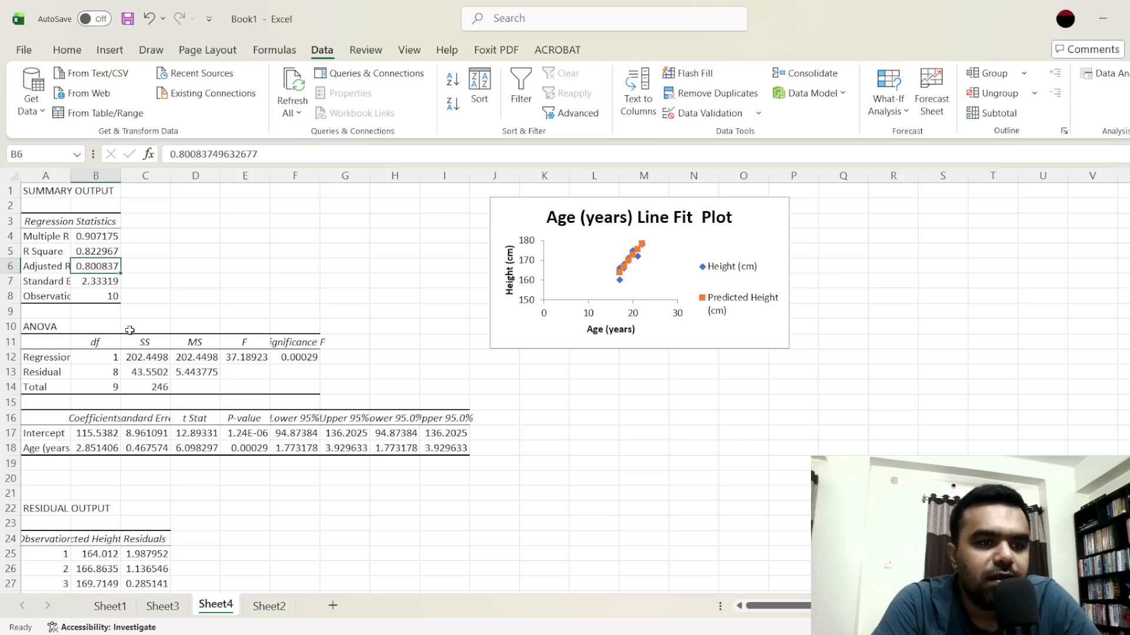
scroll(129, 329, "down", 3)
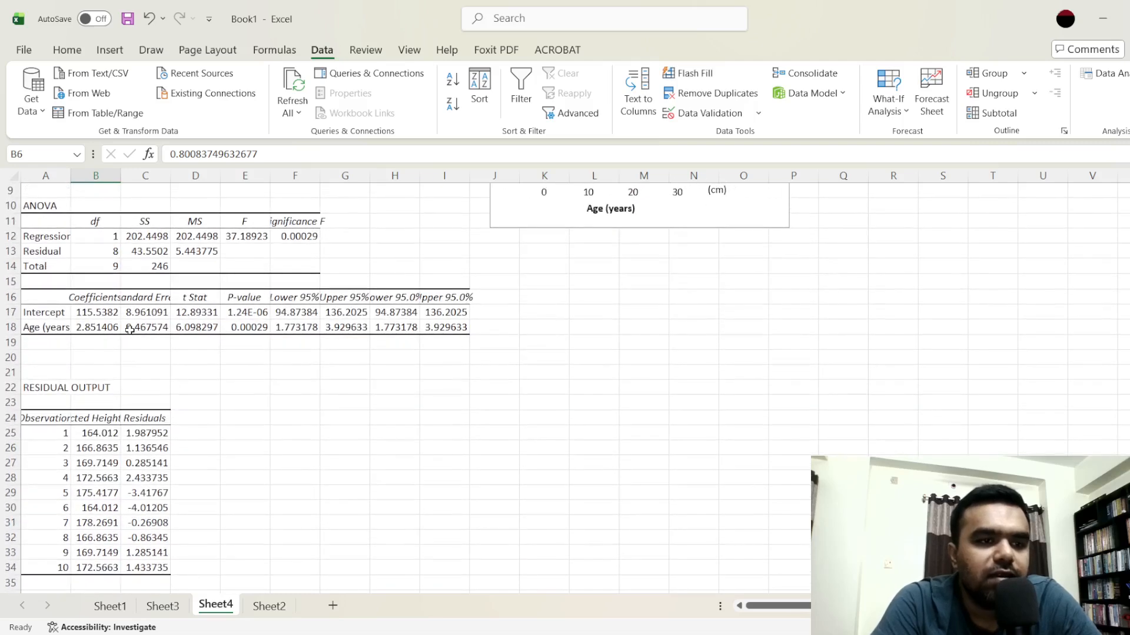
left_click(89, 313)
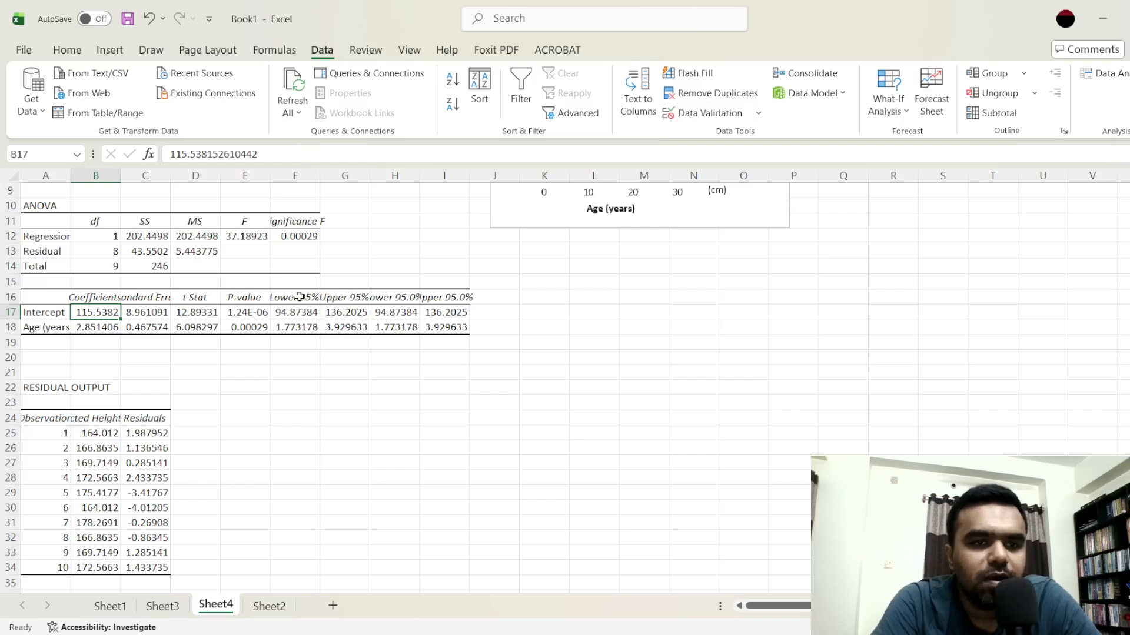
left_click(252, 313)
double_click(252, 313)
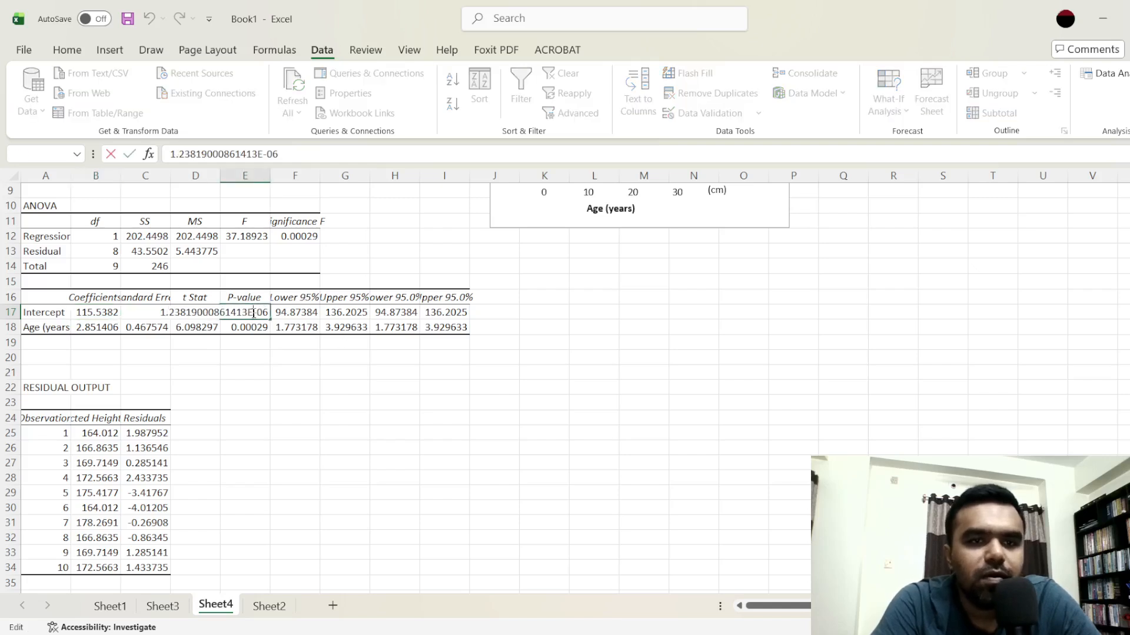
left_click(251, 325)
Set the number format of the intercept's P-value in E17 to General
left_click(243, 308)
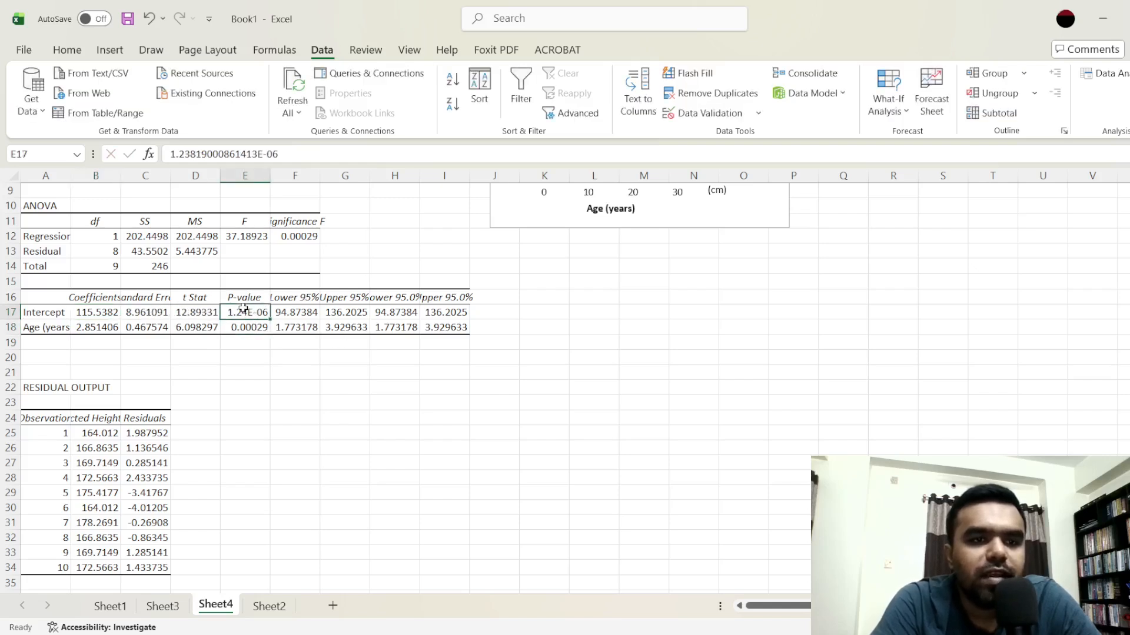
left_click(66, 50)
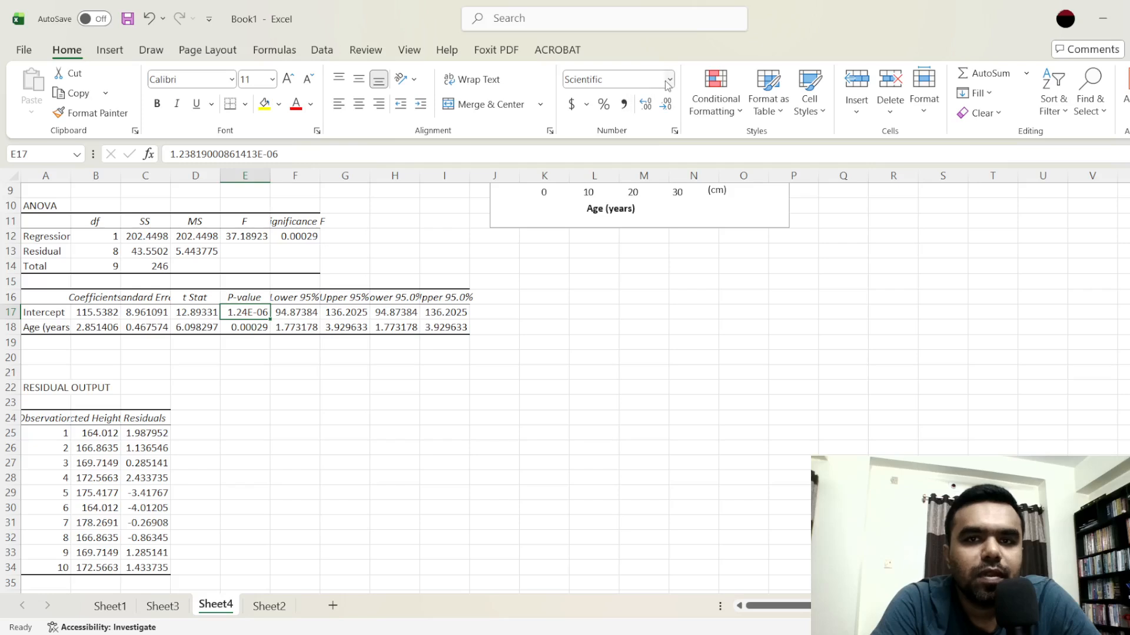
left_click(665, 109)
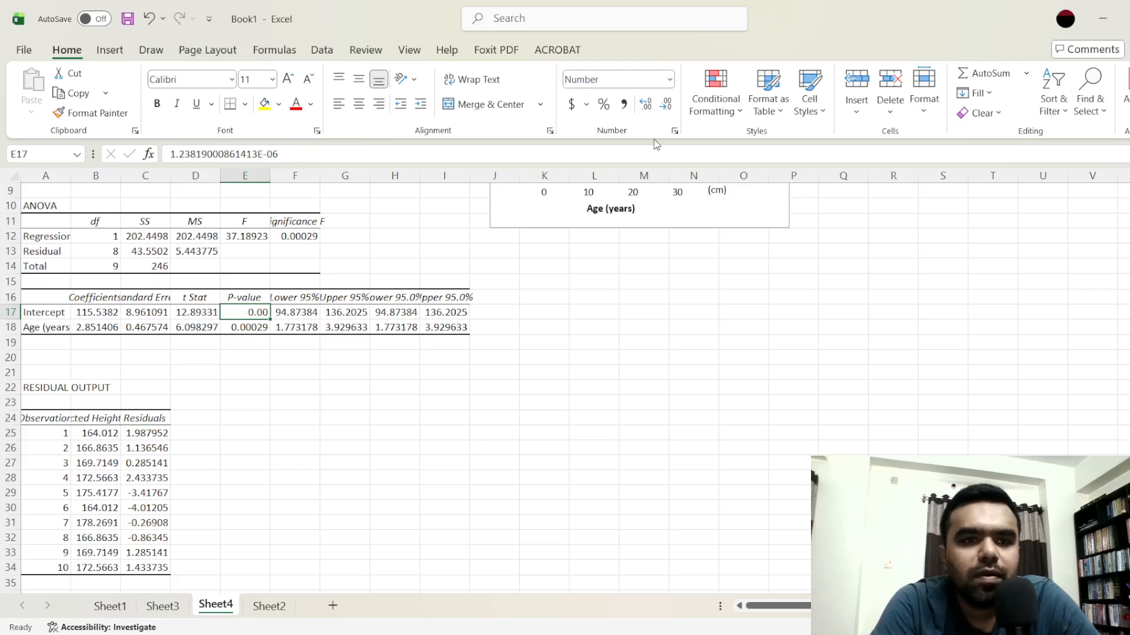
left_click(670, 82)
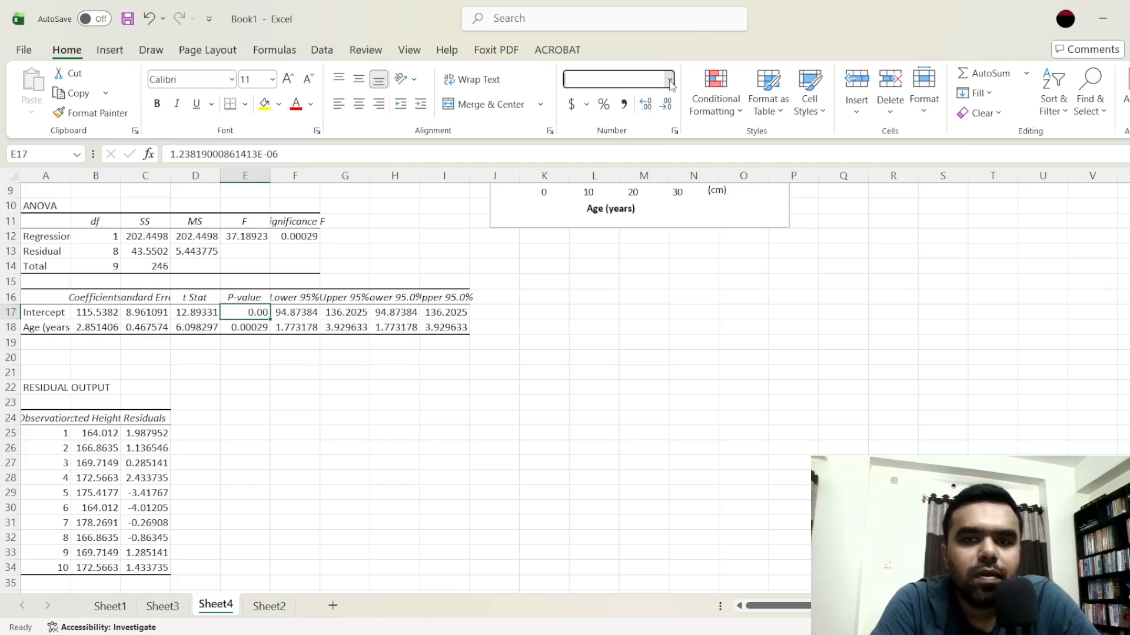
left_click(665, 108)
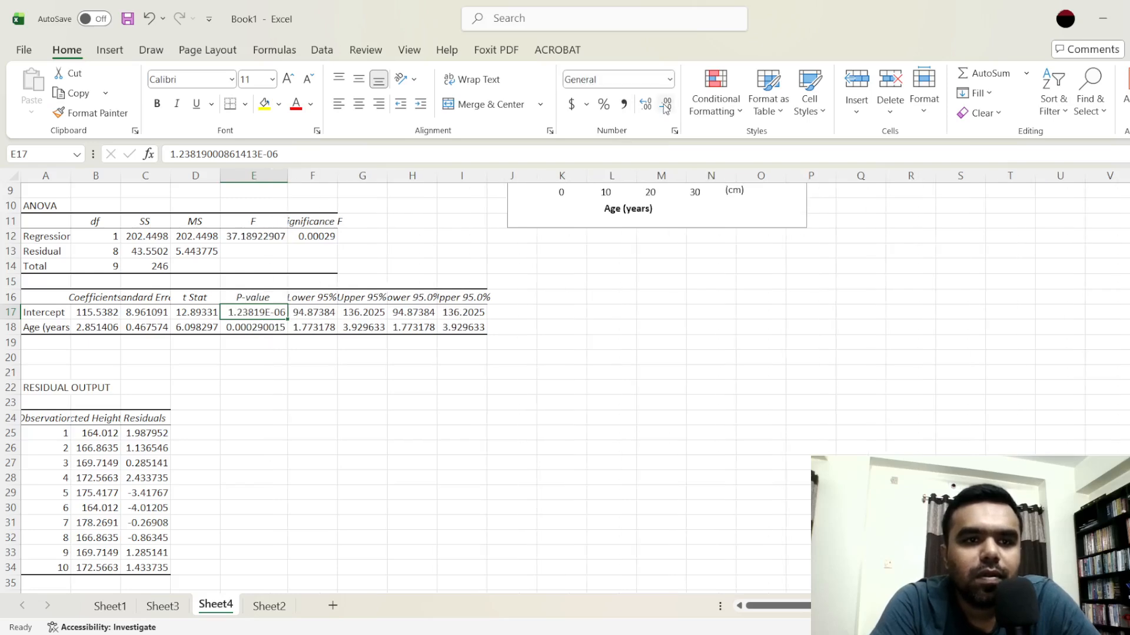
Try the Currency format on the intercept's P-value in E17 and return the cell to General
left_click(670, 81)
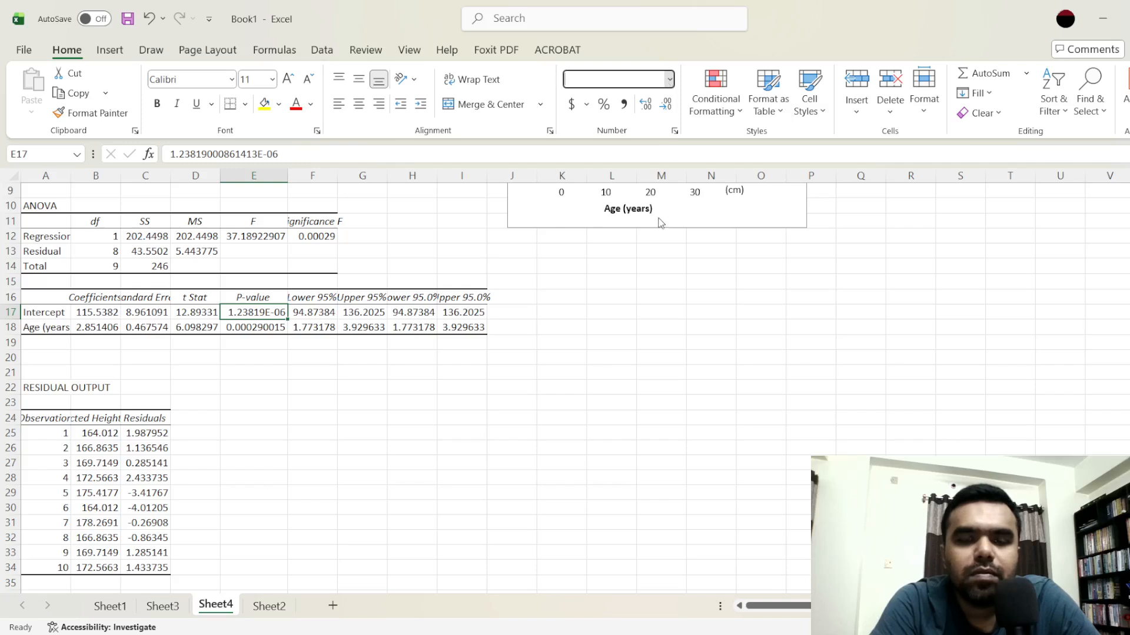
left_click(641, 192)
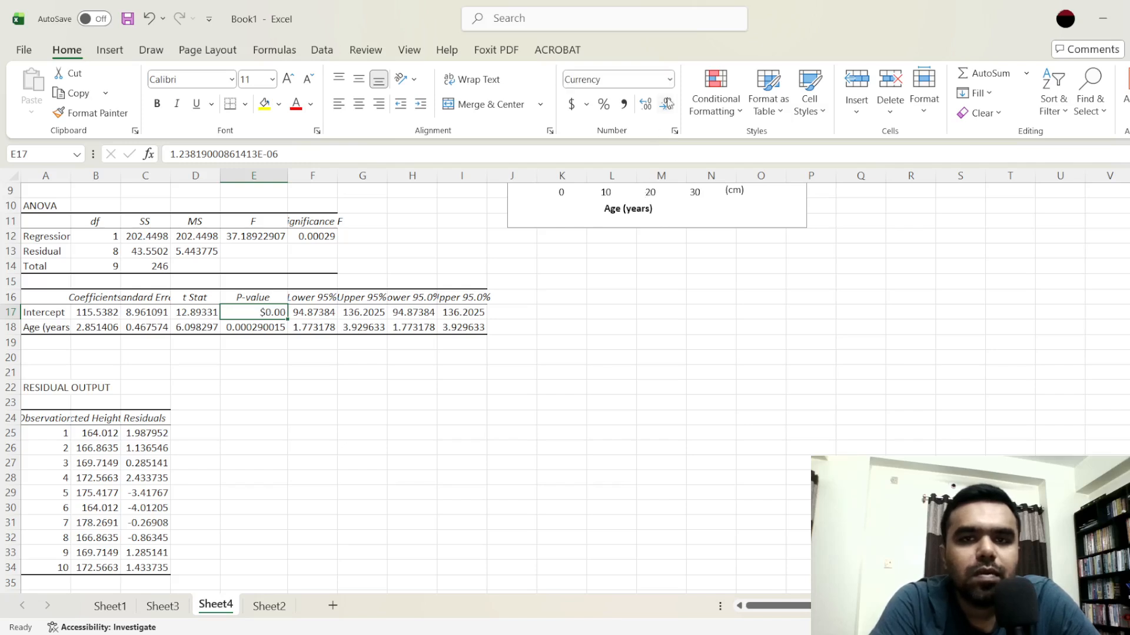
left_click(670, 81)
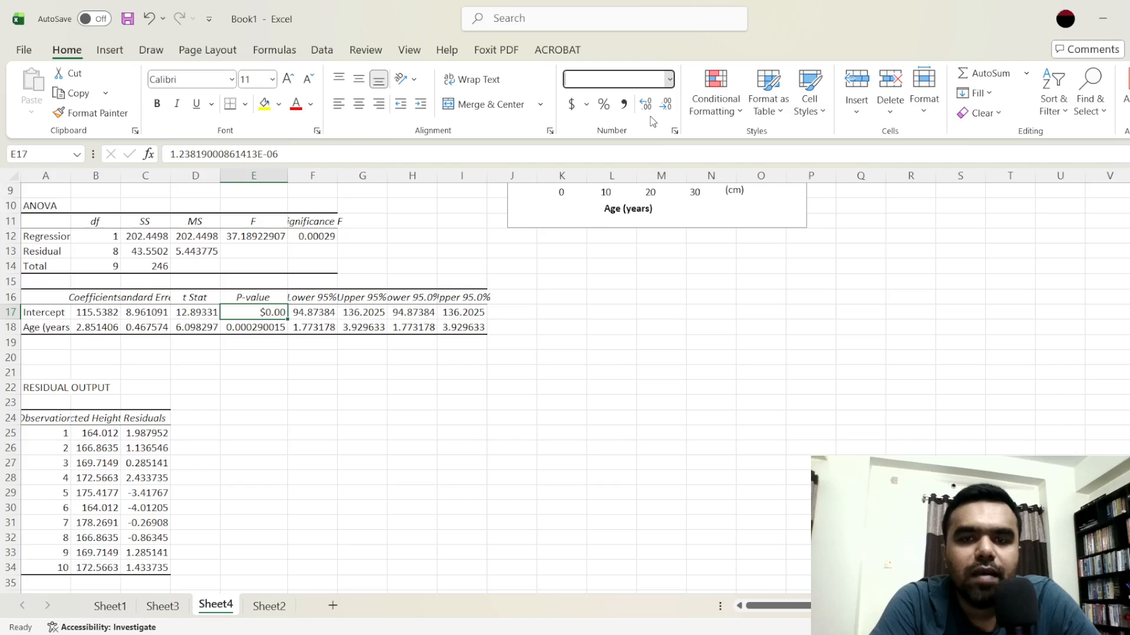
left_click(653, 122)
left_click(315, 372)
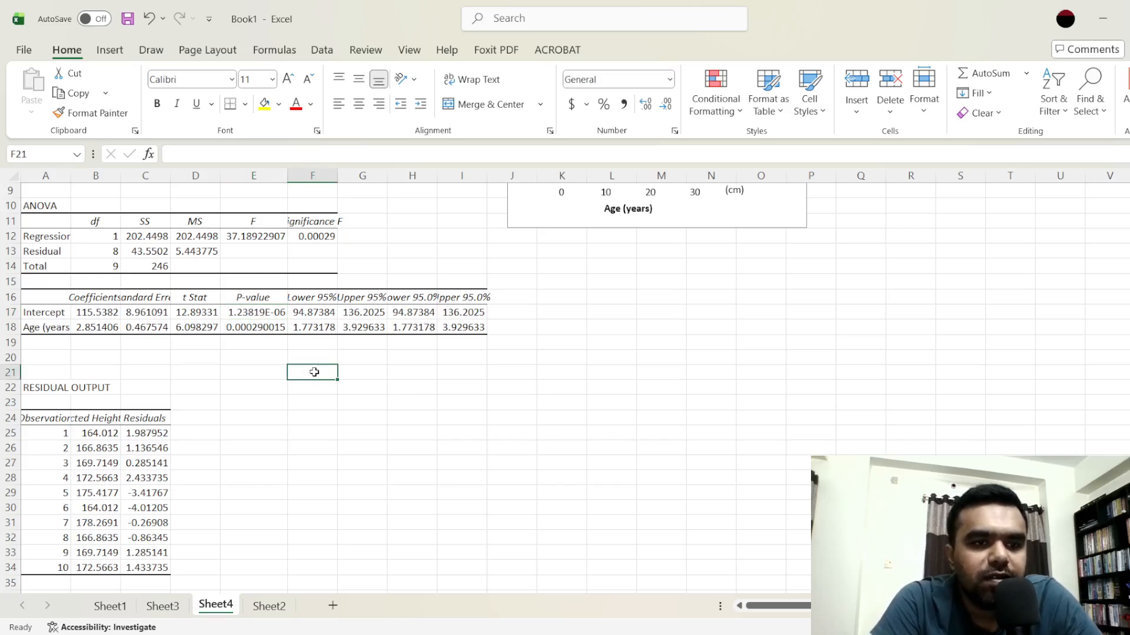
Examine the P-value of the age coefficient in E18, the residual output and the summary output on Sheet4
left_click(271, 330)
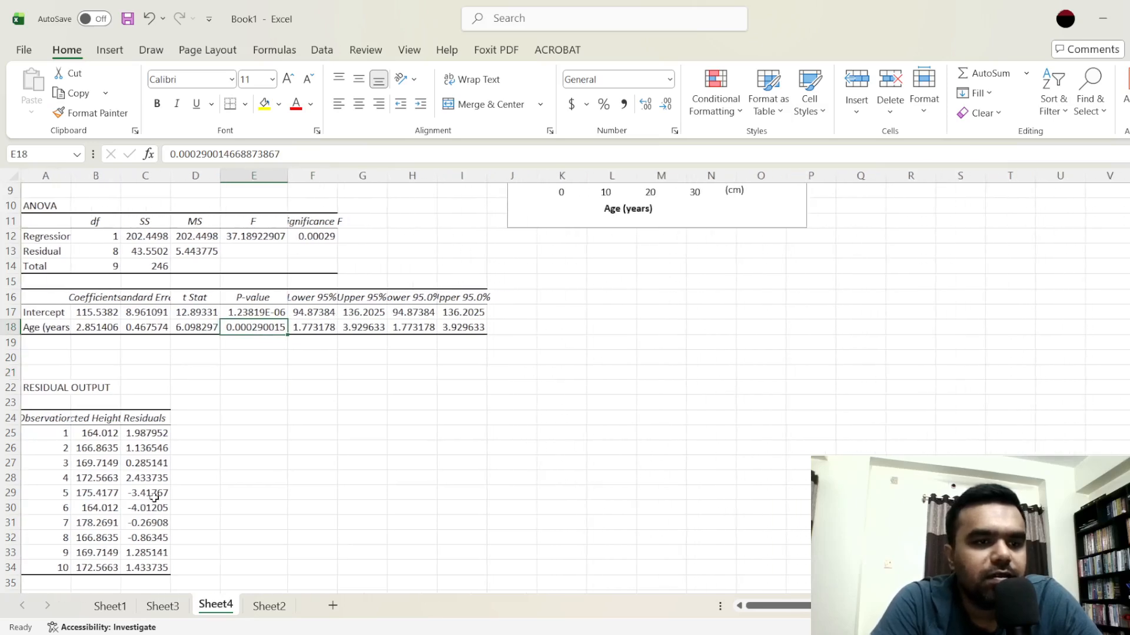
scroll(156, 470, "down", 3)
scroll(157, 453, "up", 6)
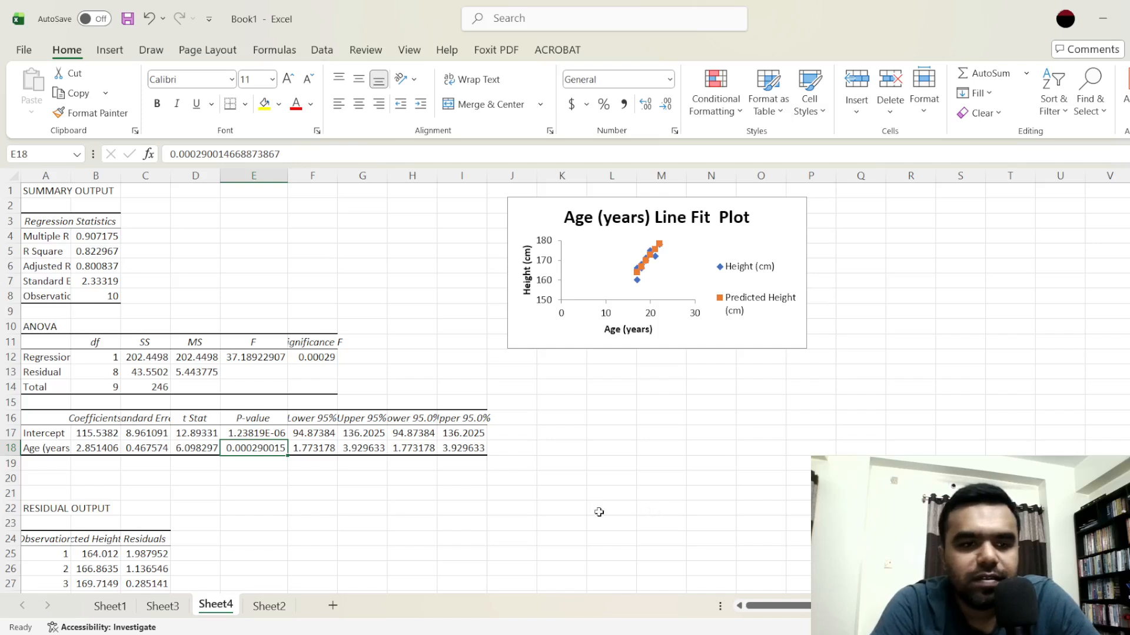
left_click_drag(462, 524, 806, 593)
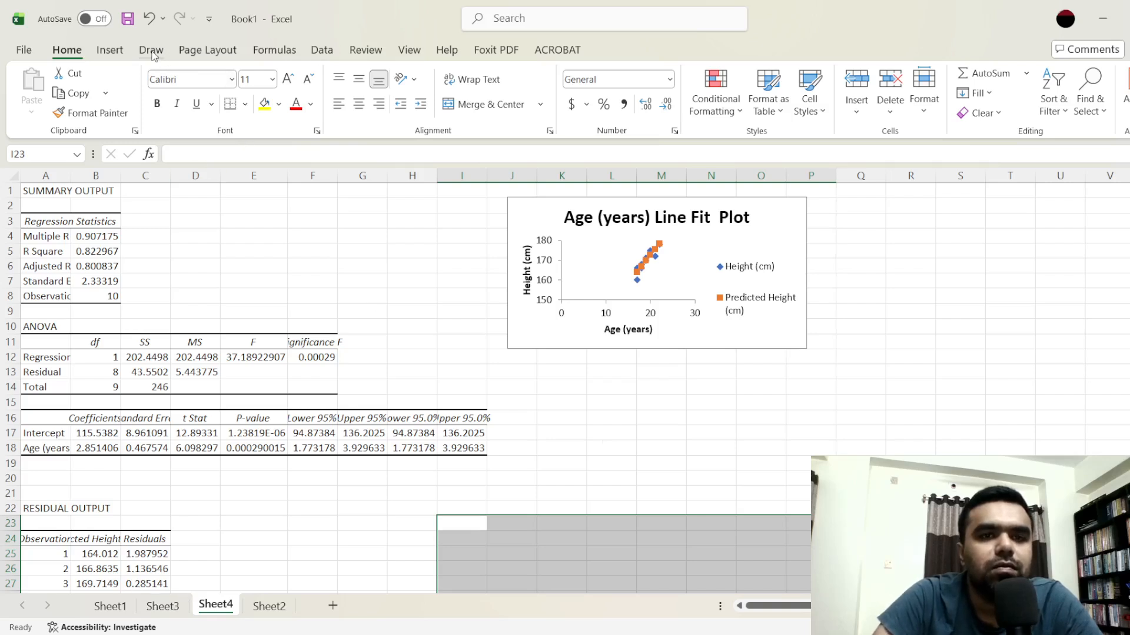
Enter the beginning of the regression equation, "Height (cm) =", in cell L17 below the line fit plot
left_click(606, 459)
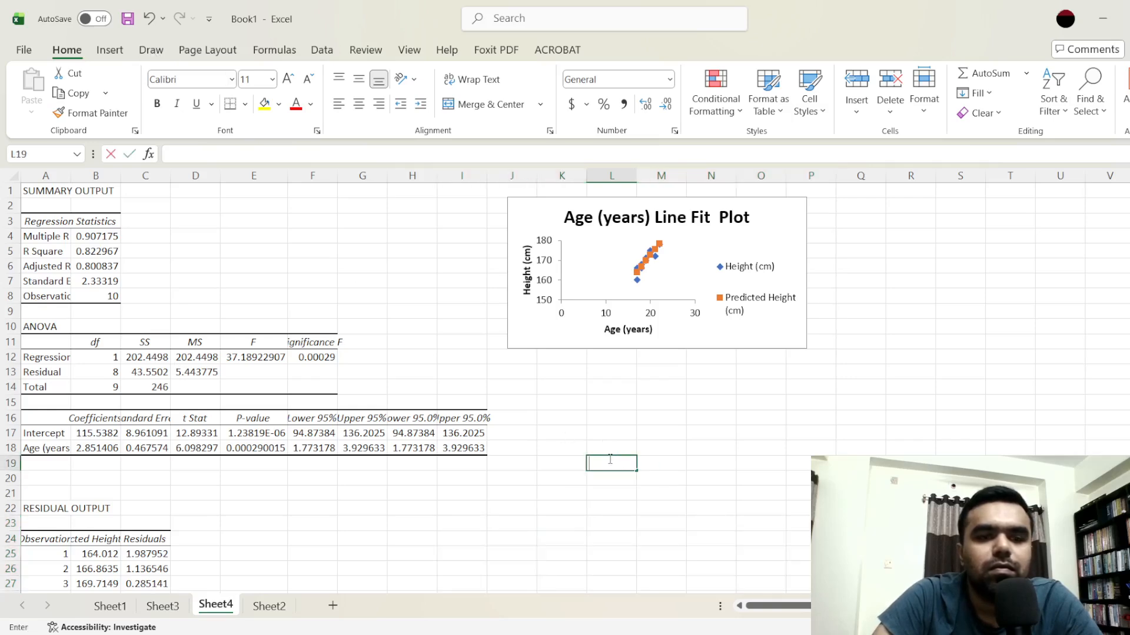
left_click(613, 435)
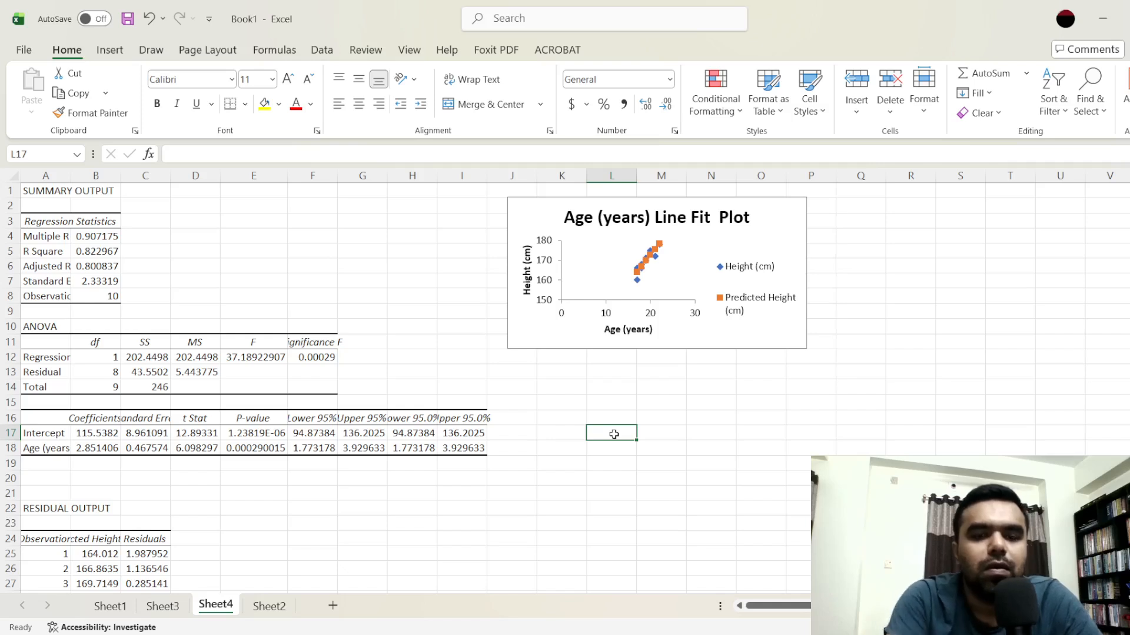
type("A")
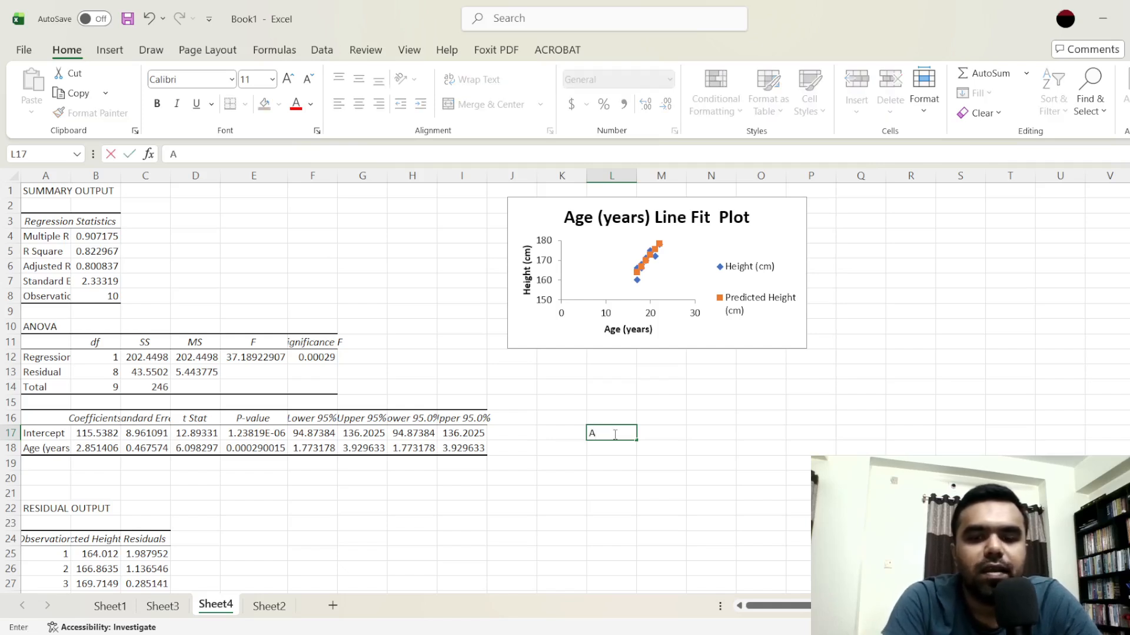
key("BackSpace")
type("Height")
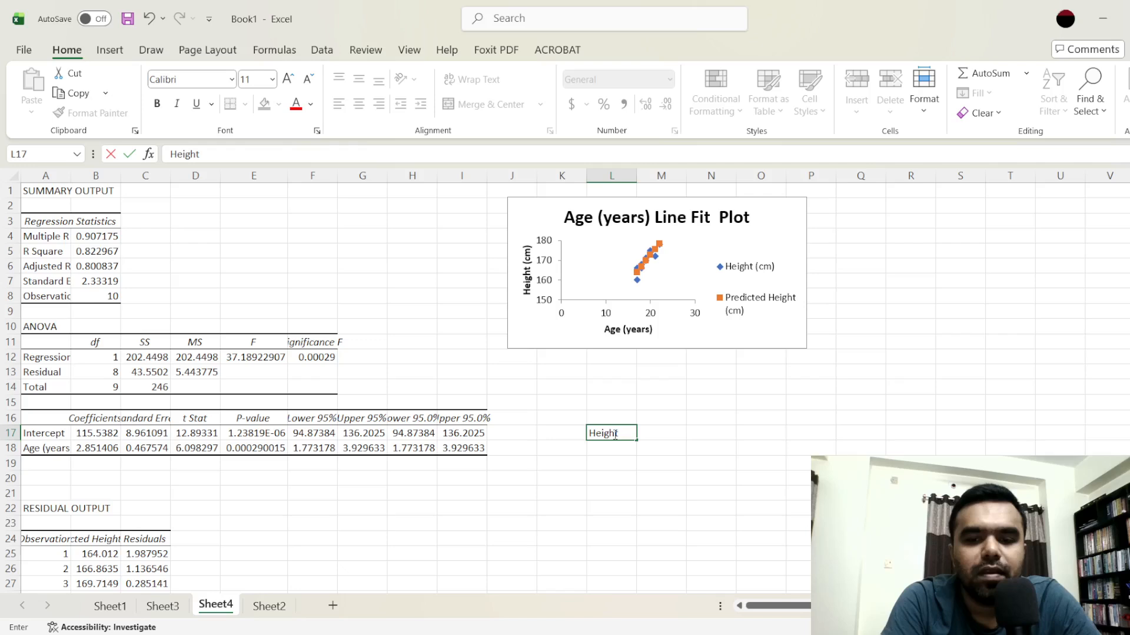
type(" =")
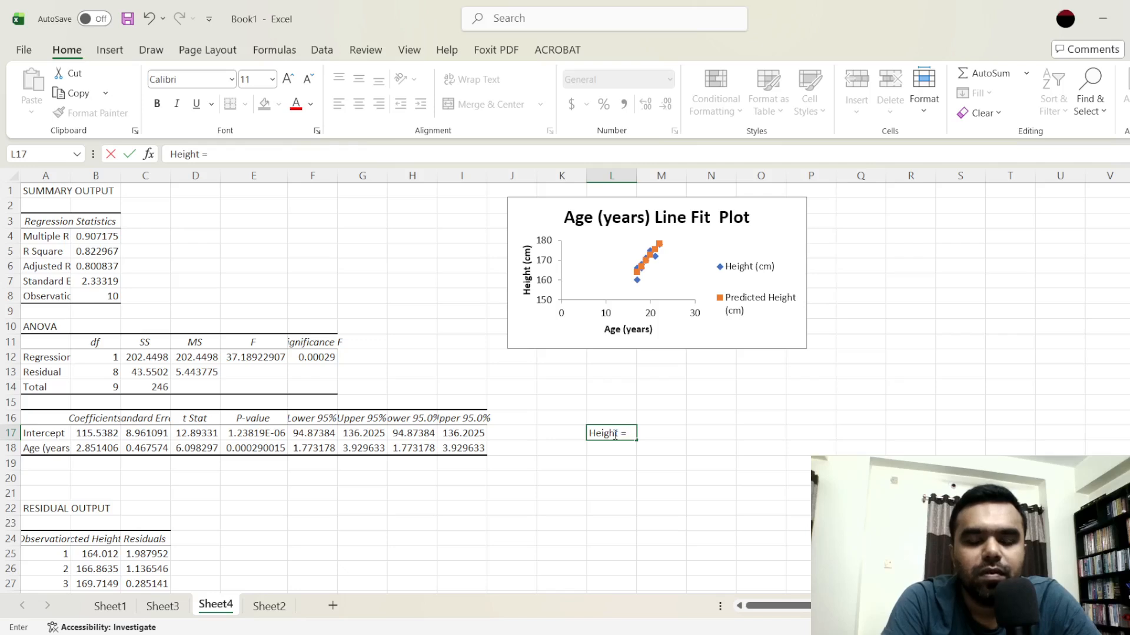
key("BackSpace")
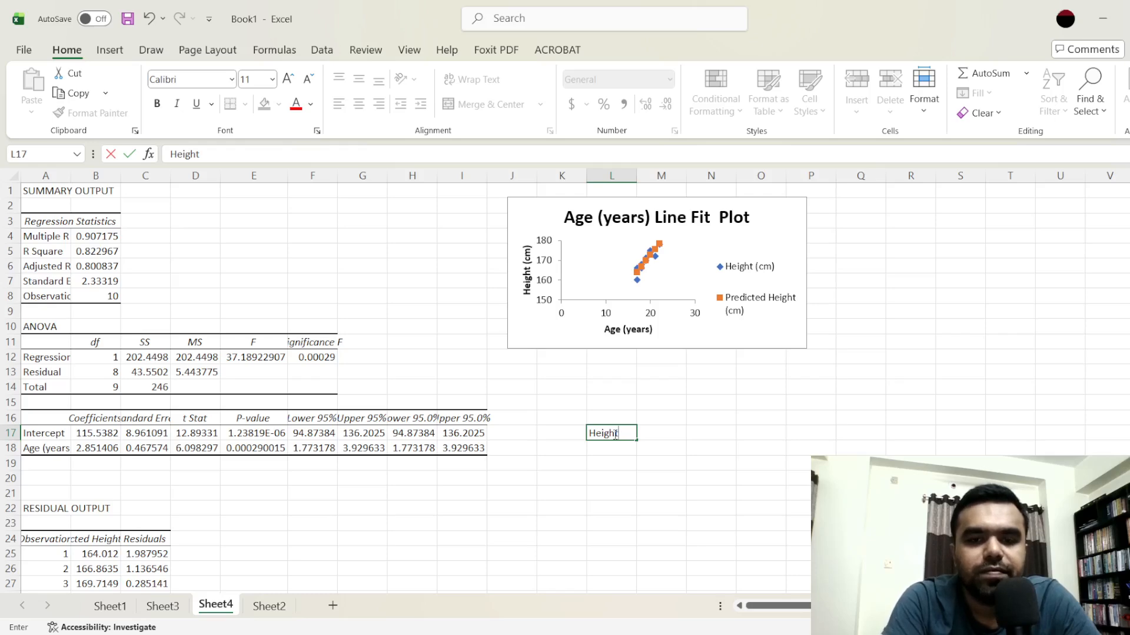
type("=")
key("BackSpace")
type("(")
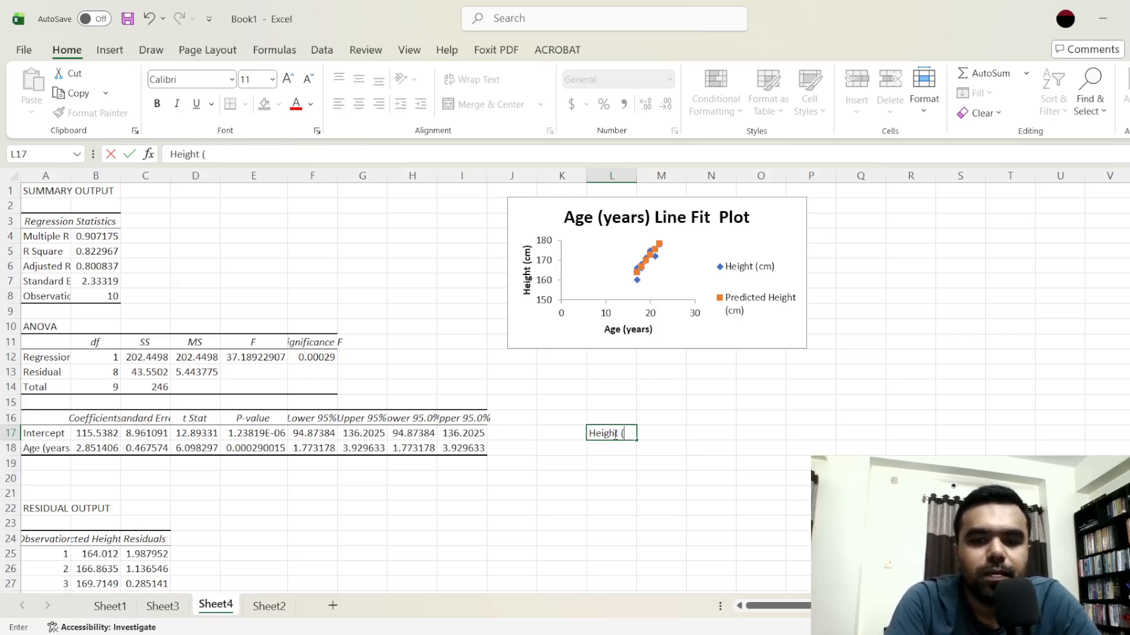
type("cm)")
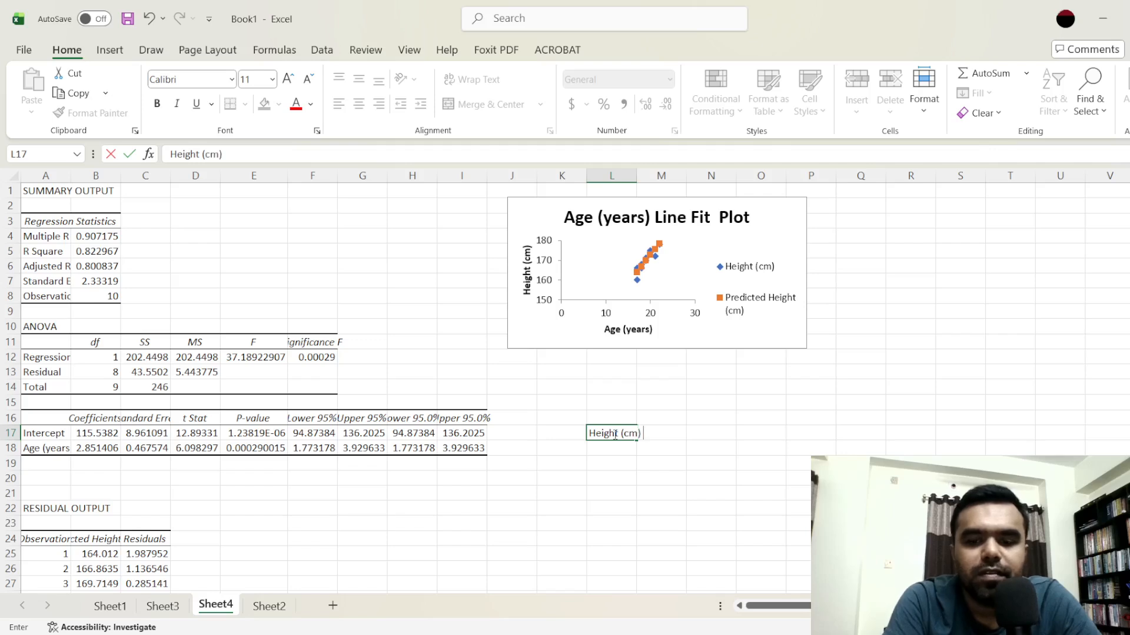
type(" =")
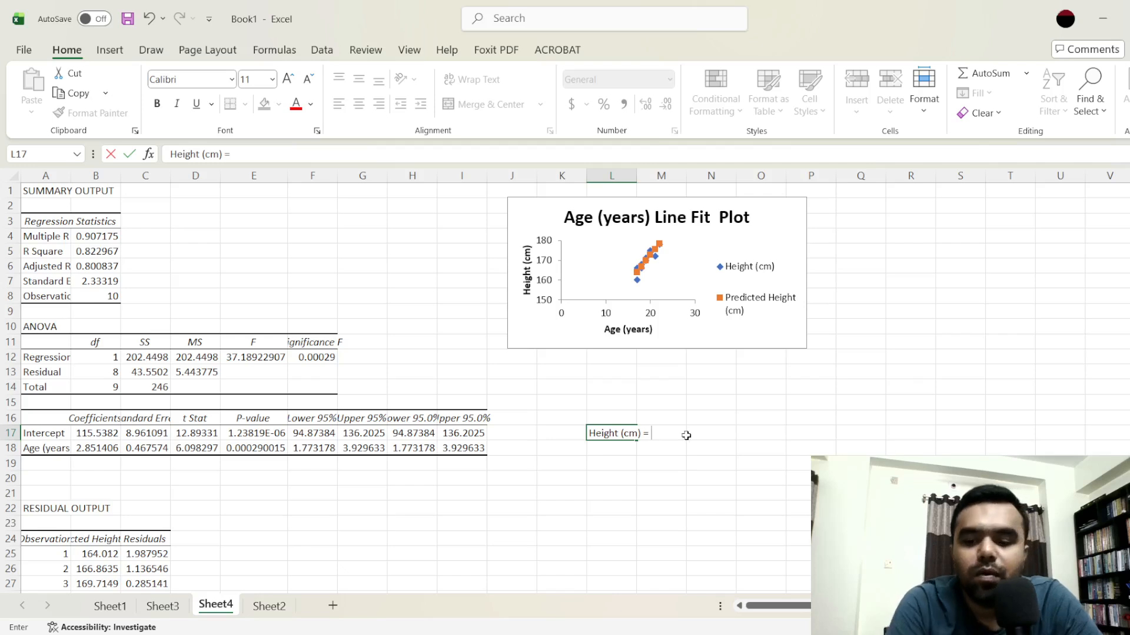
key("ctrl+Return")
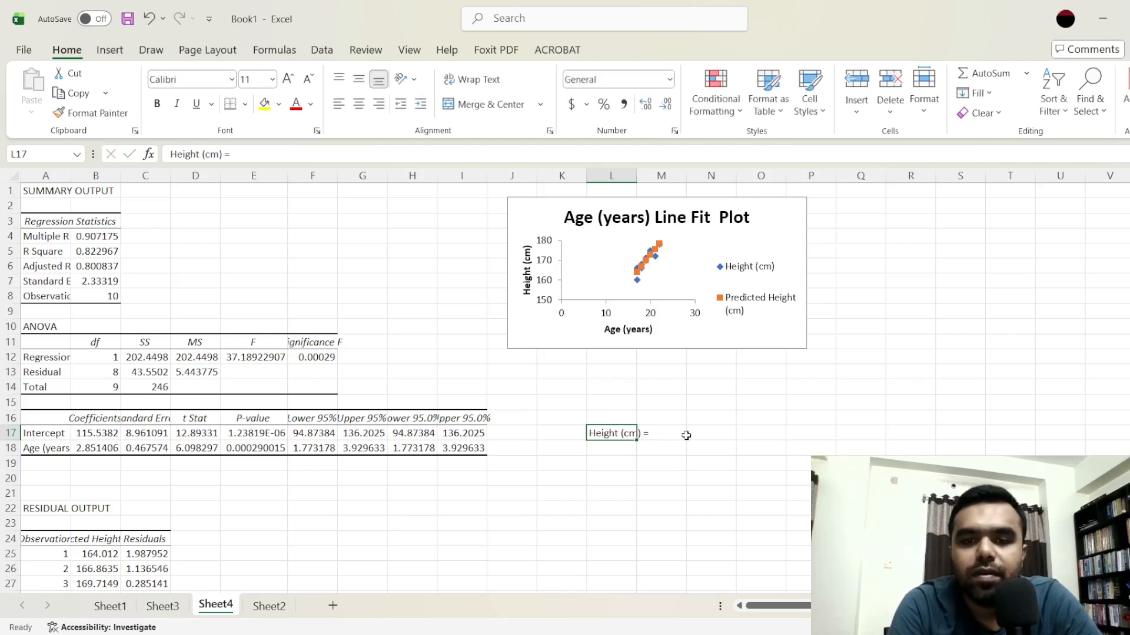
Complete the regression equation in L17 so it reads "Height (cm) = 115.54 +2.85*Age(Years)"
left_click(682, 436)
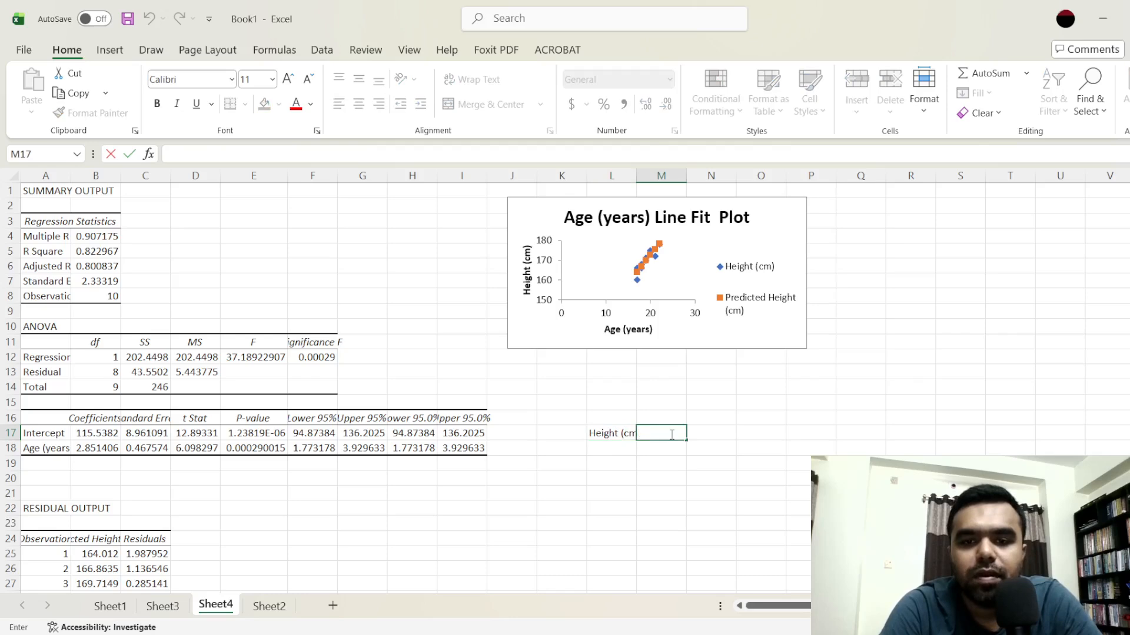
left_click(605, 437)
double_click(606, 436)
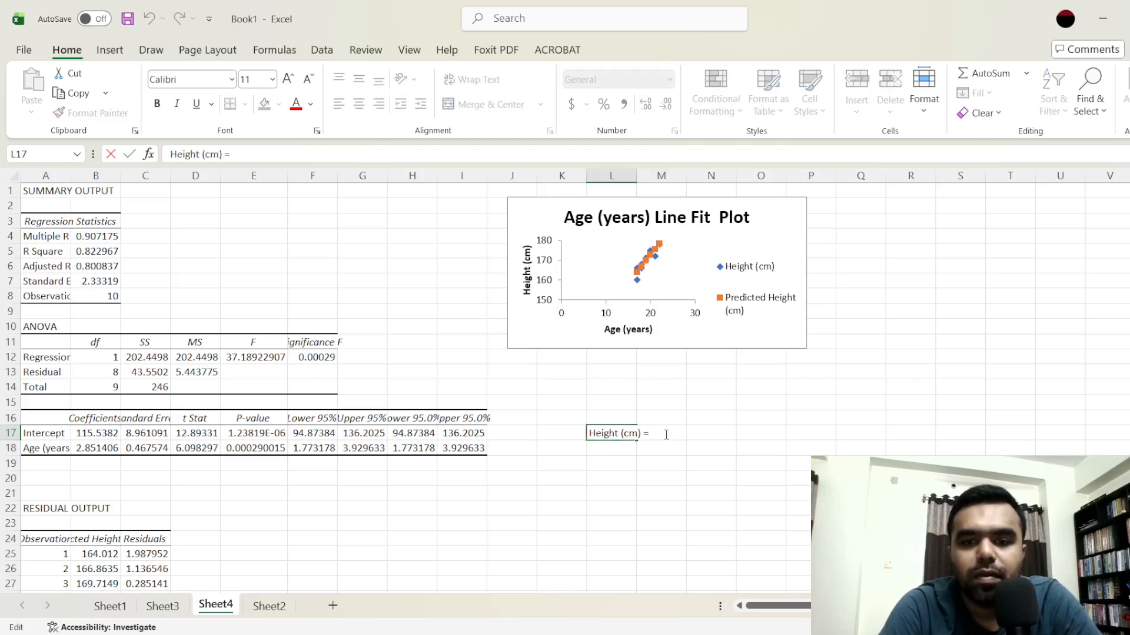
left_click(653, 434)
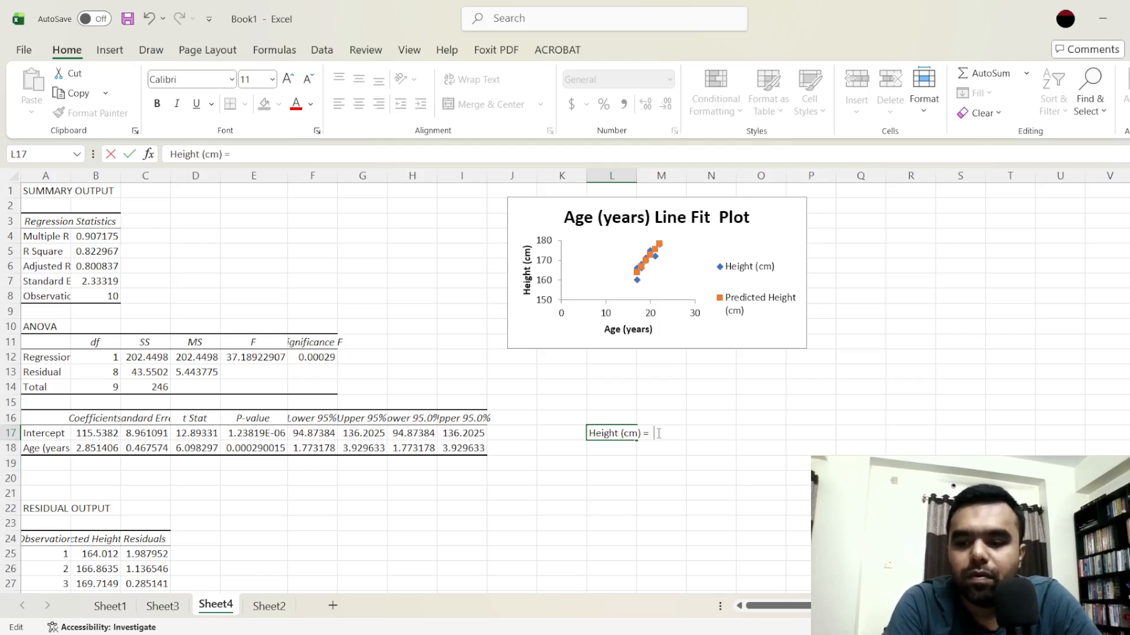
type("115.54")
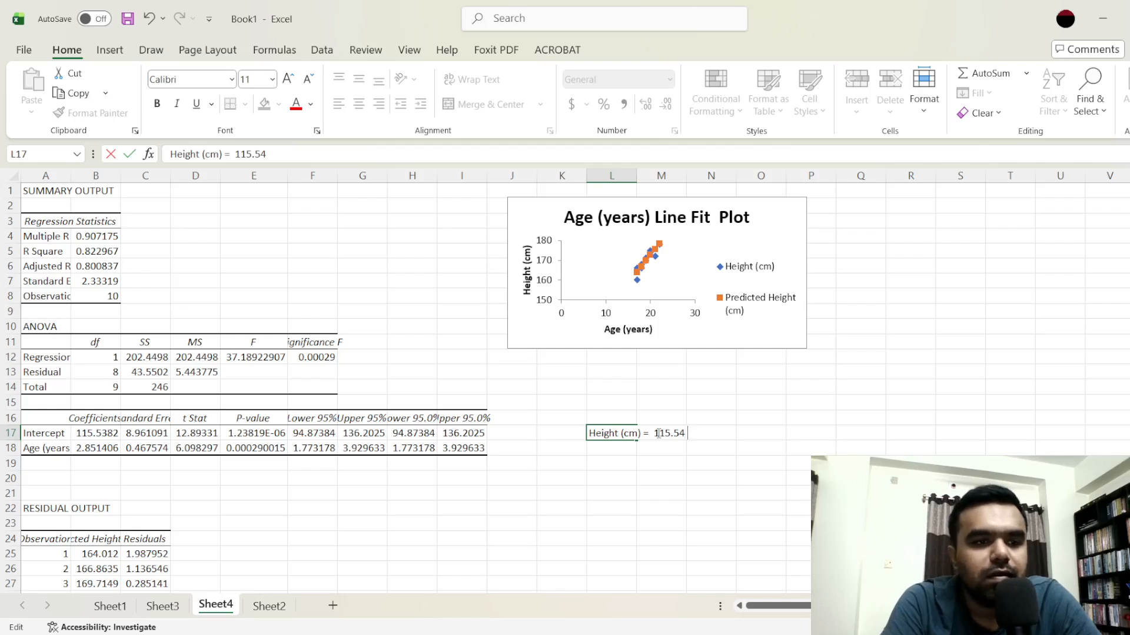
type(" +")
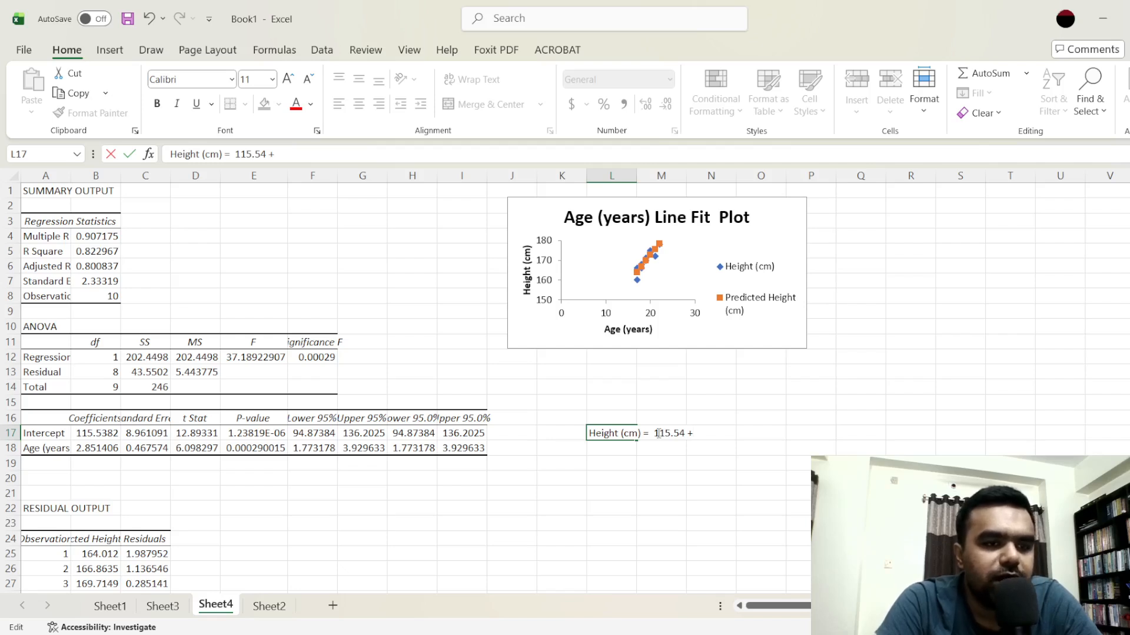
type("2.")
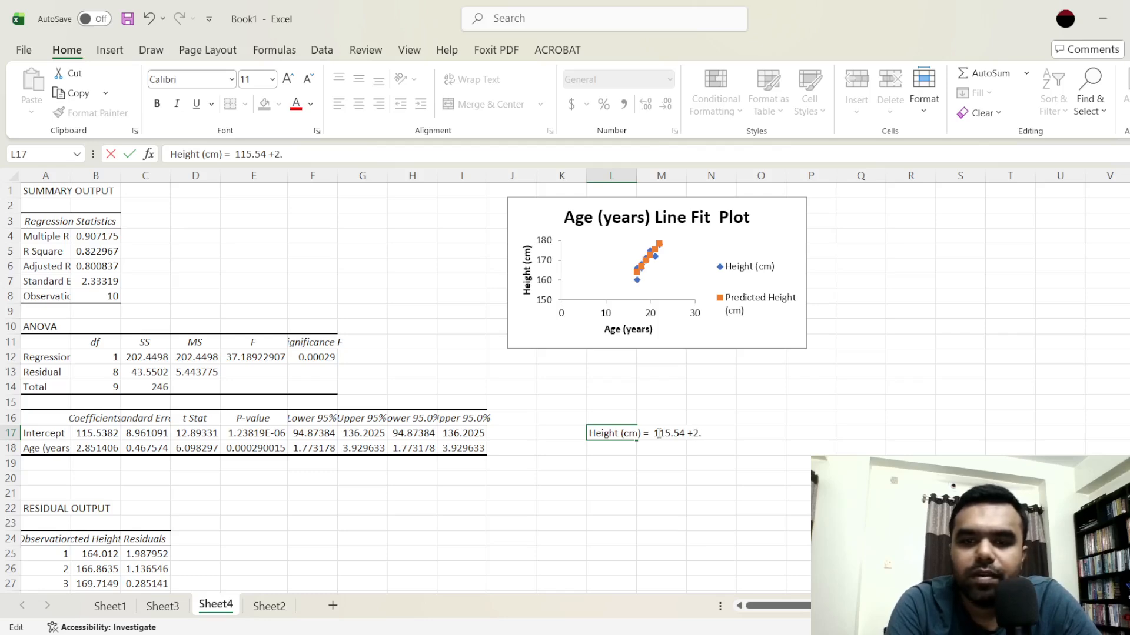
type("85")
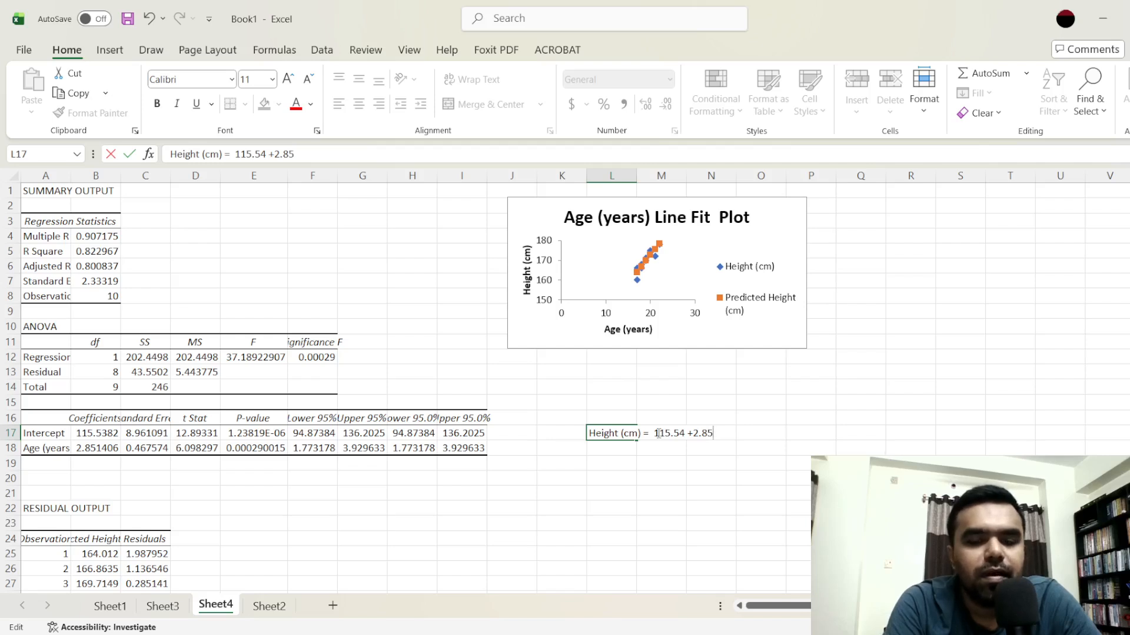
type("*")
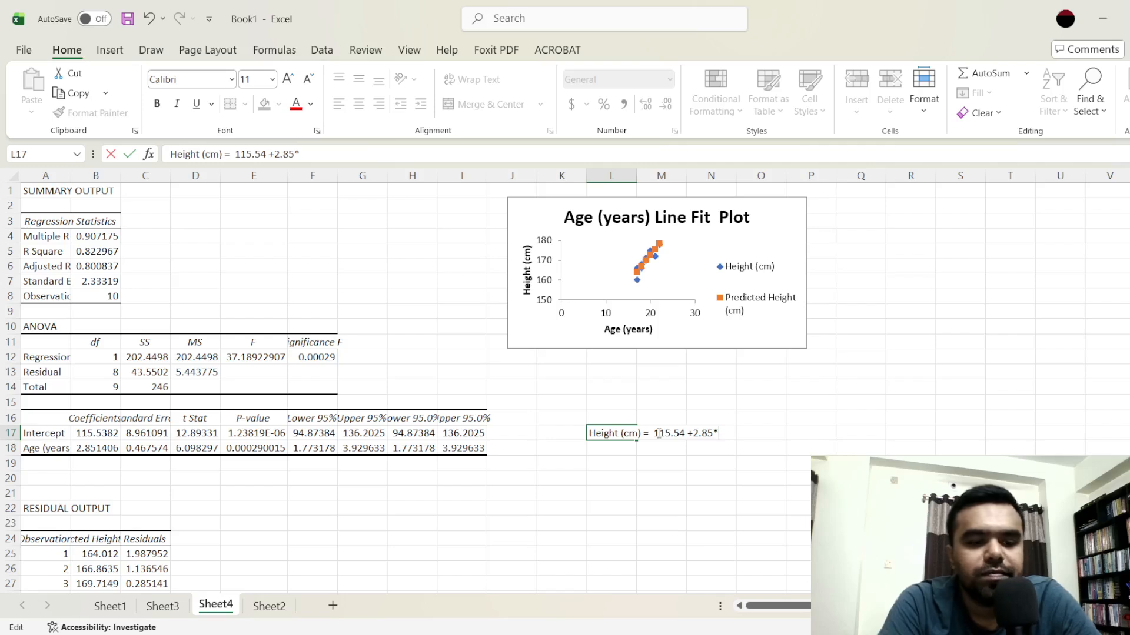
type("Age")
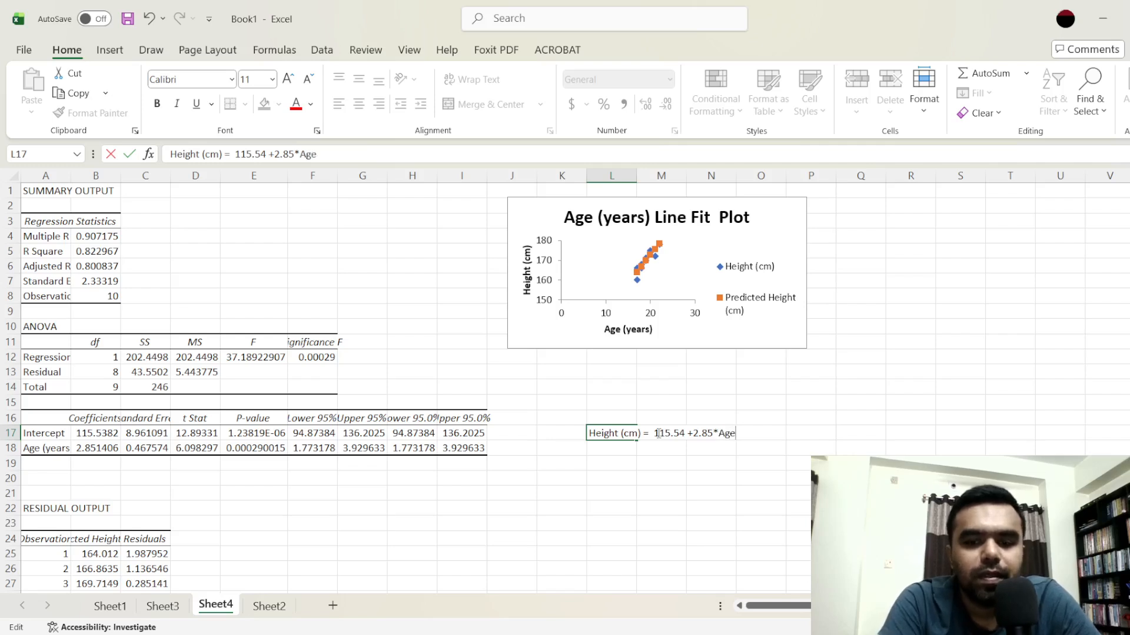
type("(Ye")
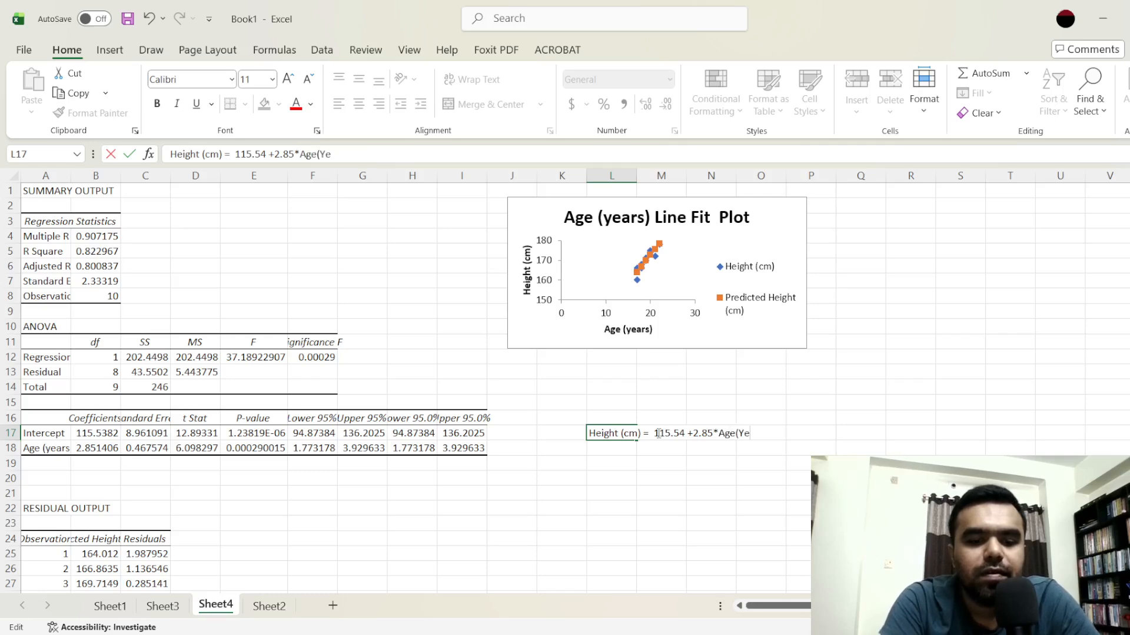
type("ars)")
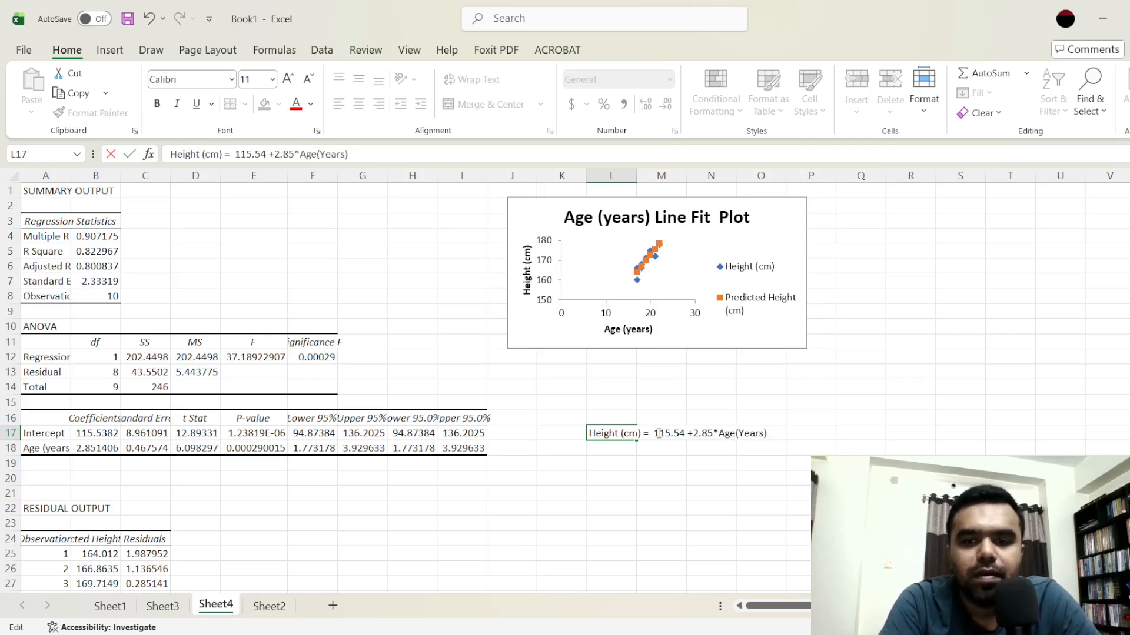
left_click(670, 523)
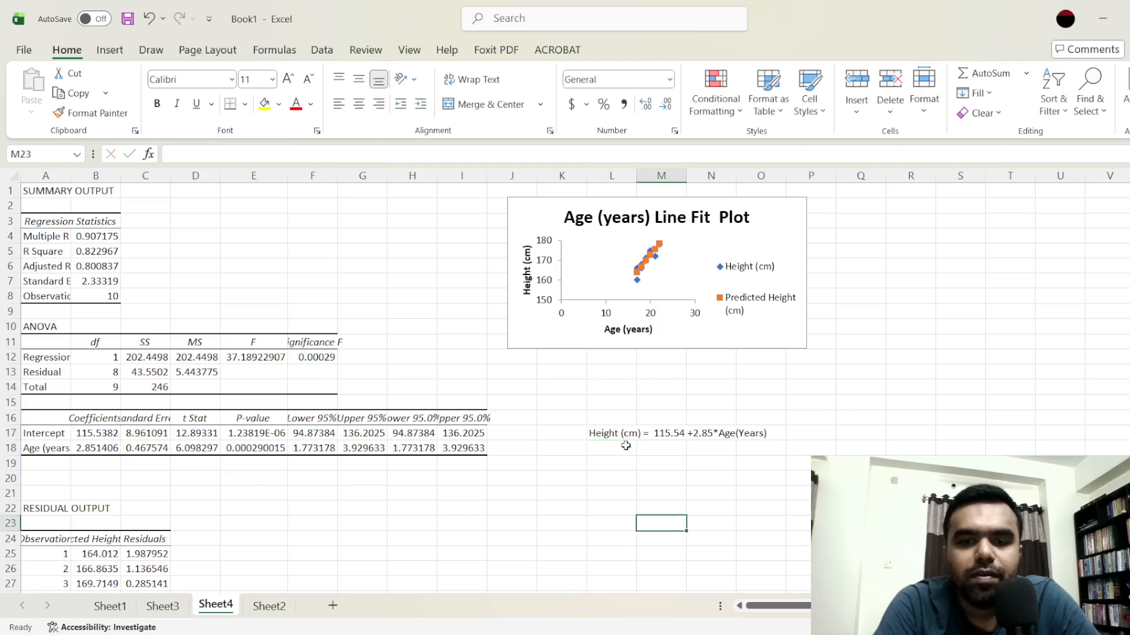
Add the heading "Regression Equation" in cell L14, above the written regression equation
left_click_drag(623, 439, 773, 433)
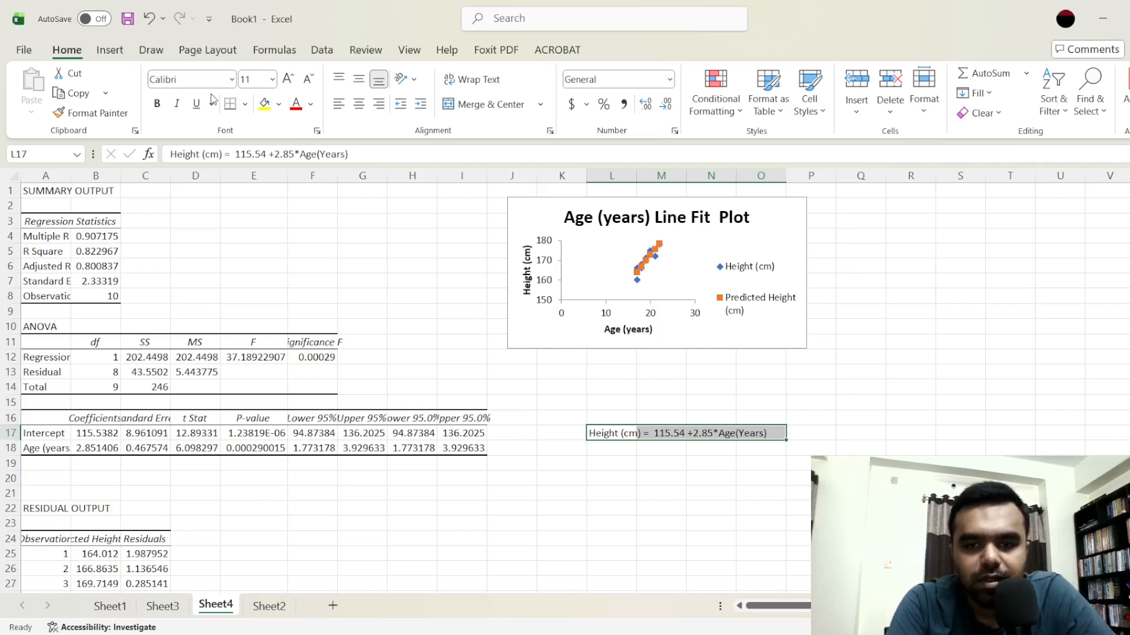
left_click(612, 376)
left_click(614, 384)
type("Re")
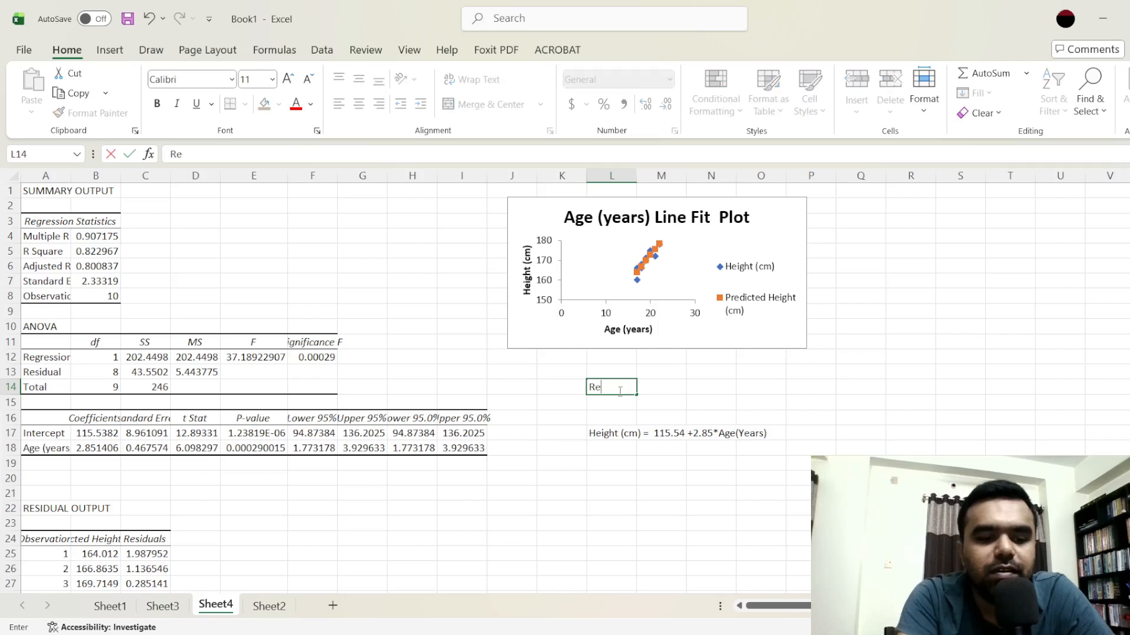
type("gressio")
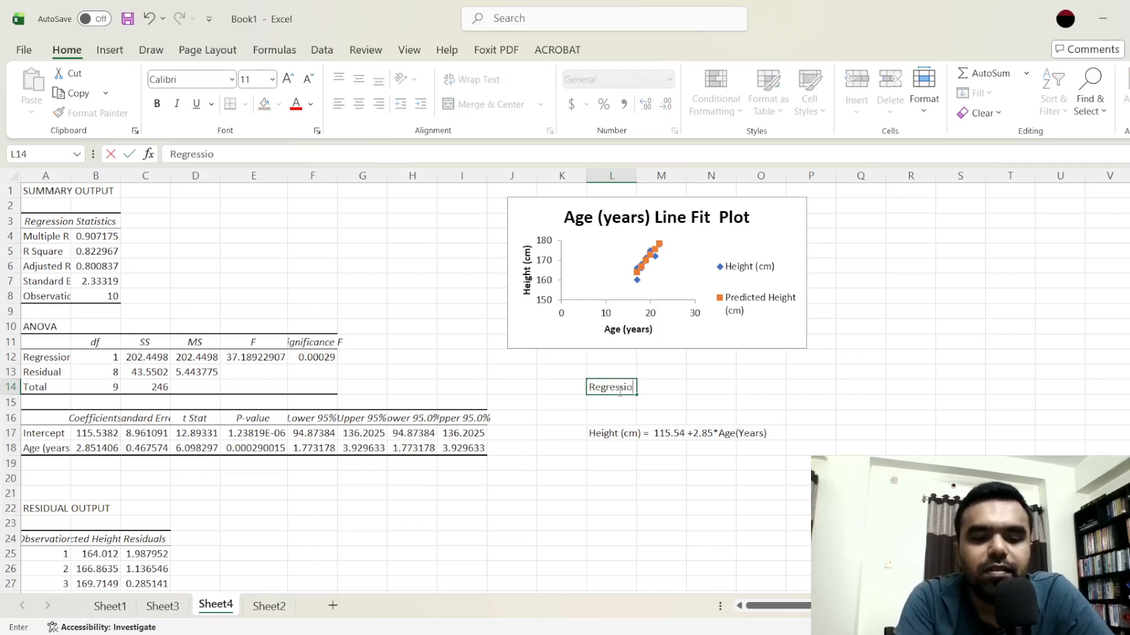
type("n Equ")
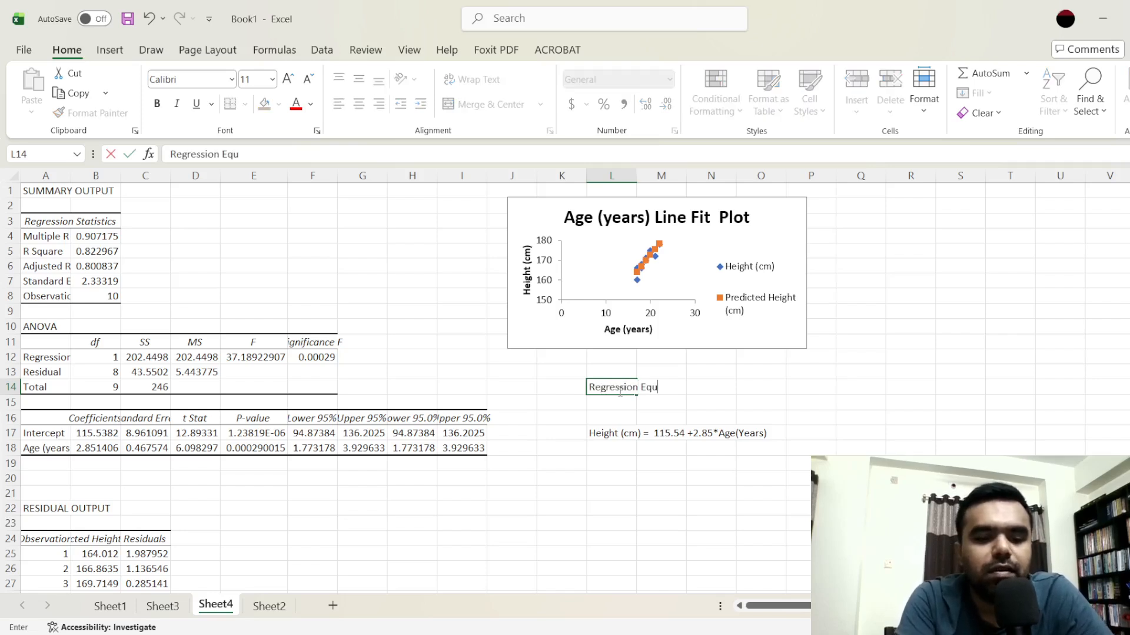
type("ation")
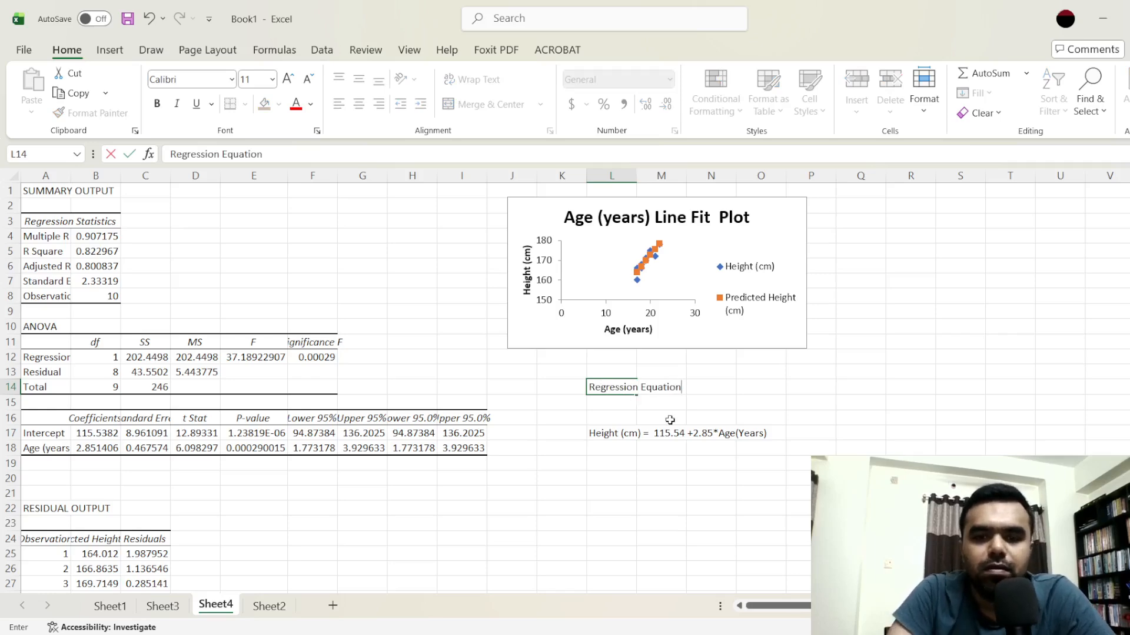
left_click(669, 420)
Increase the font size of the "Regression Equation" heading in L14:M14 to 14
left_click_drag(600, 386, 659, 386)
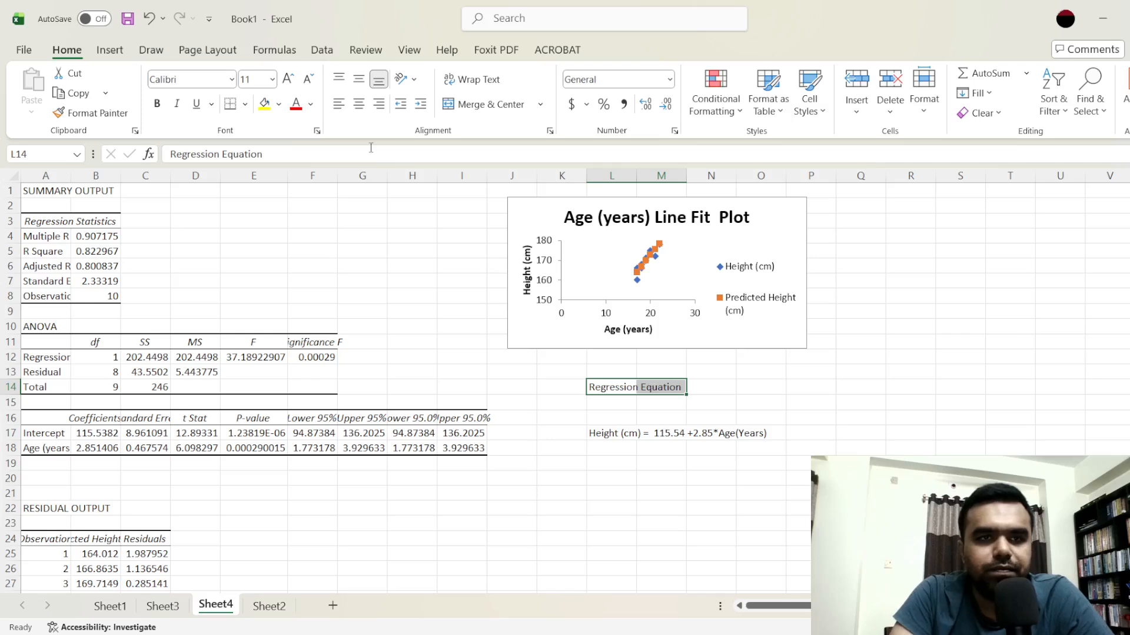
left_click(287, 79)
left_click(288, 79)
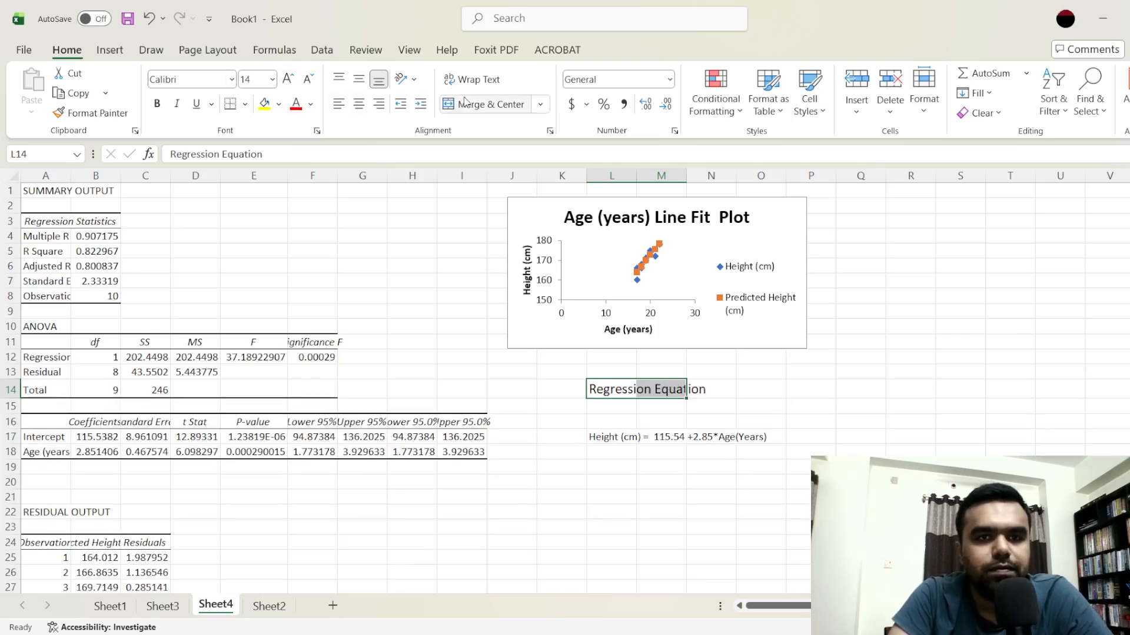
Try Merge & Center on the heading across L14:M14 and undo the merge
left_click(483, 104)
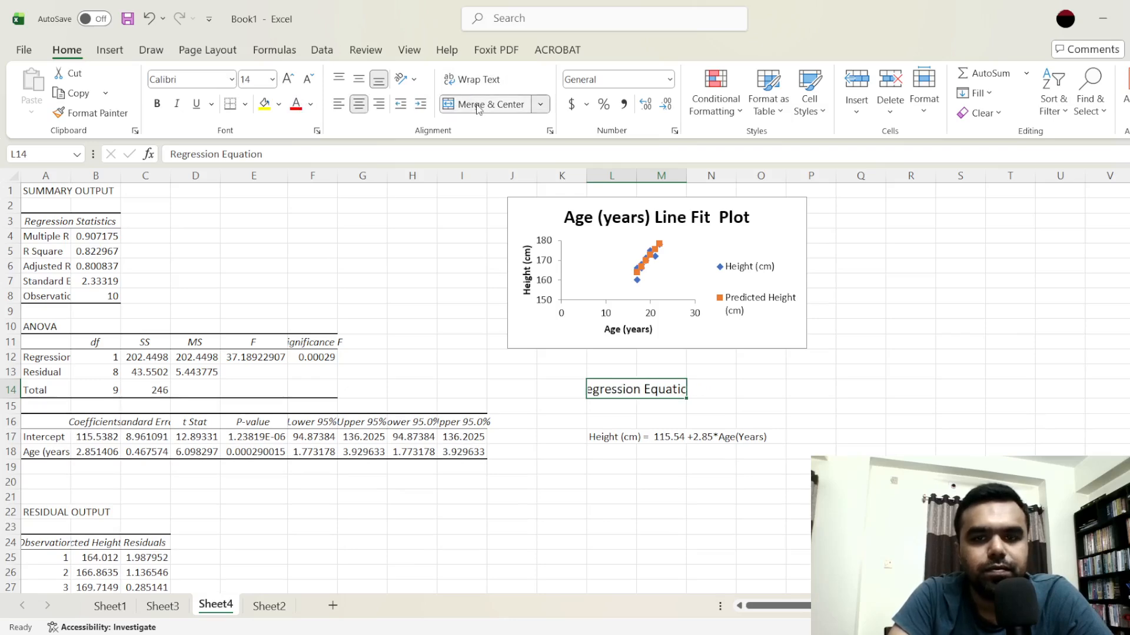
left_click(690, 405)
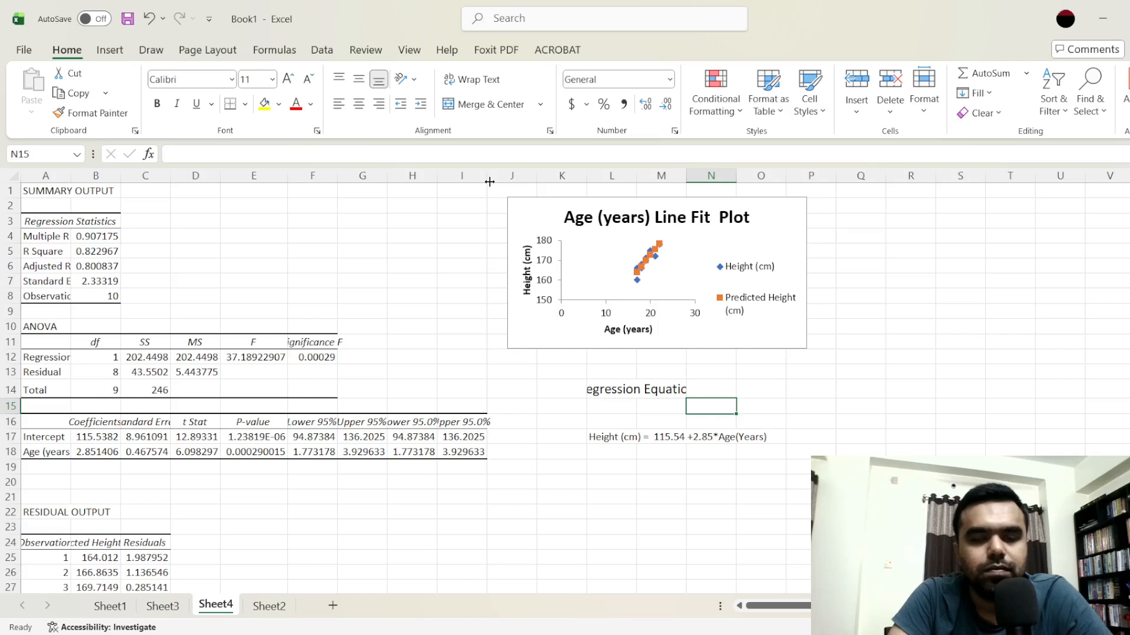
left_click(615, 393)
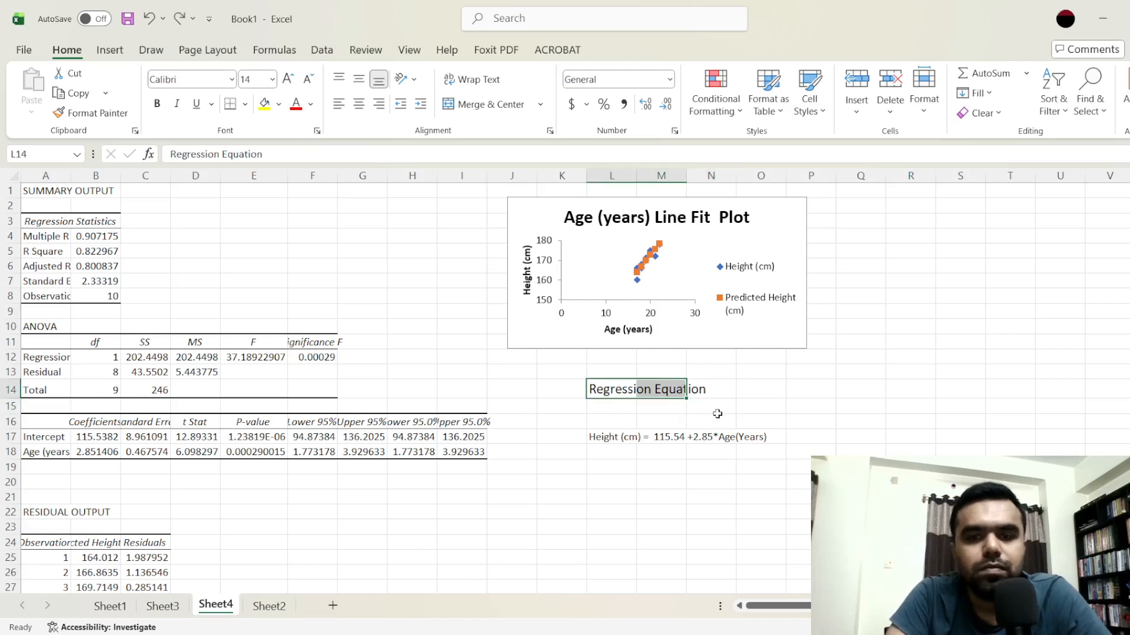
key("ctrl+shift+period")
Merge the cells L13:N14 so the full "Regression Equation" heading fits
left_click_drag(705, 392, 596, 377)
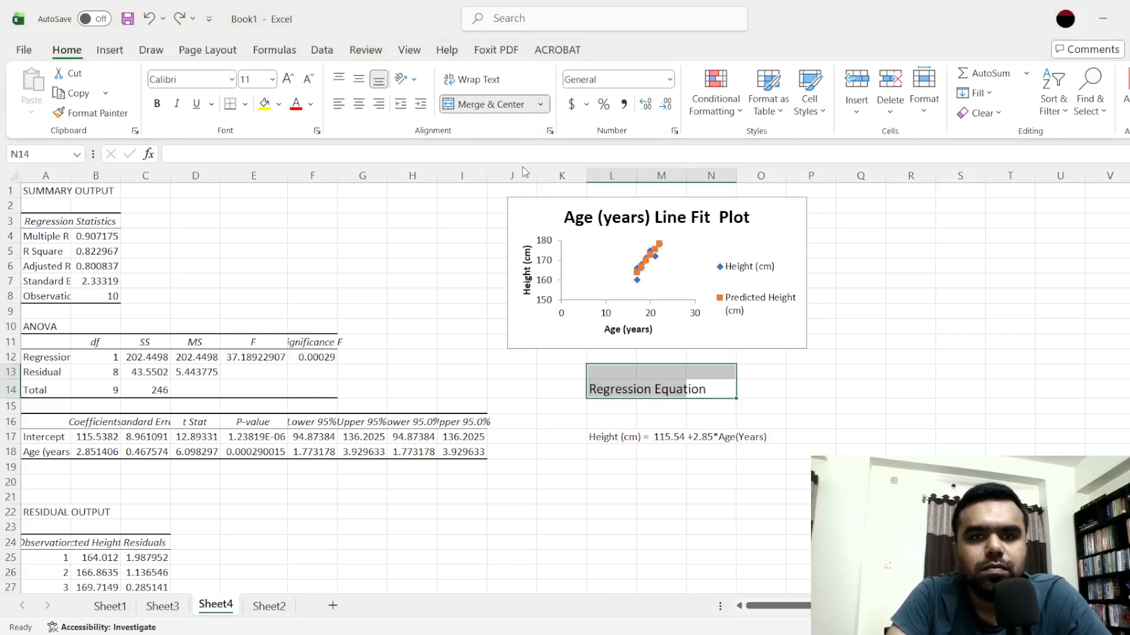
key("alt+h")
key("m")
key("c")
left_click(709, 483)
Try merging the equation cells L17:O19 and undo the merge
left_click_drag(595, 436, 756, 466)
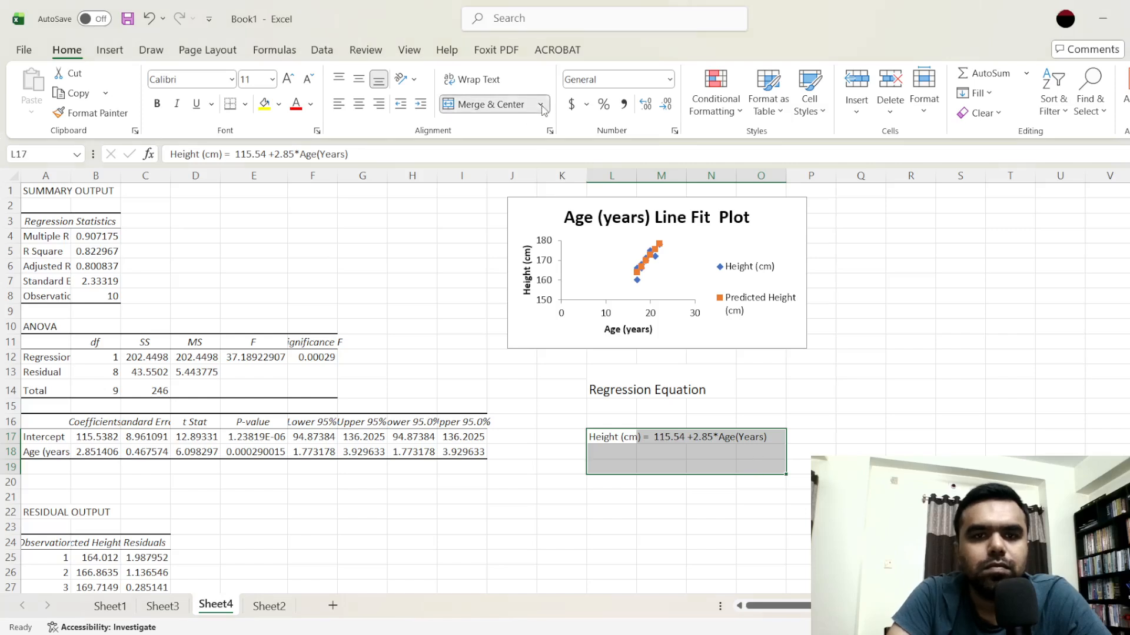
key("alt+h")
key("m")
key("c")
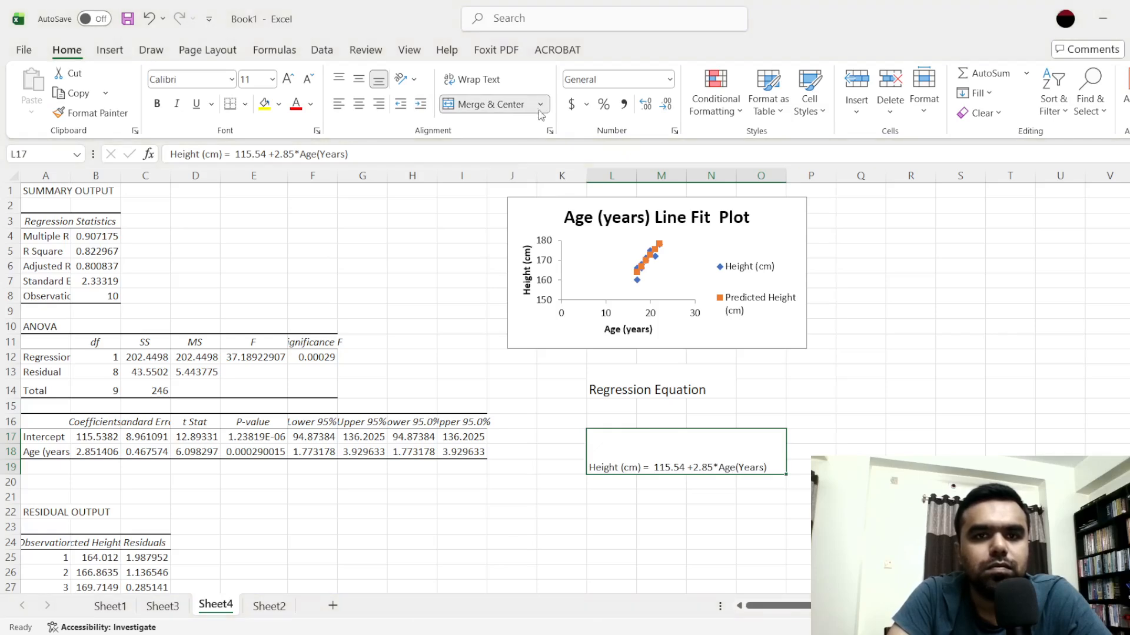
key("ctrl+z")
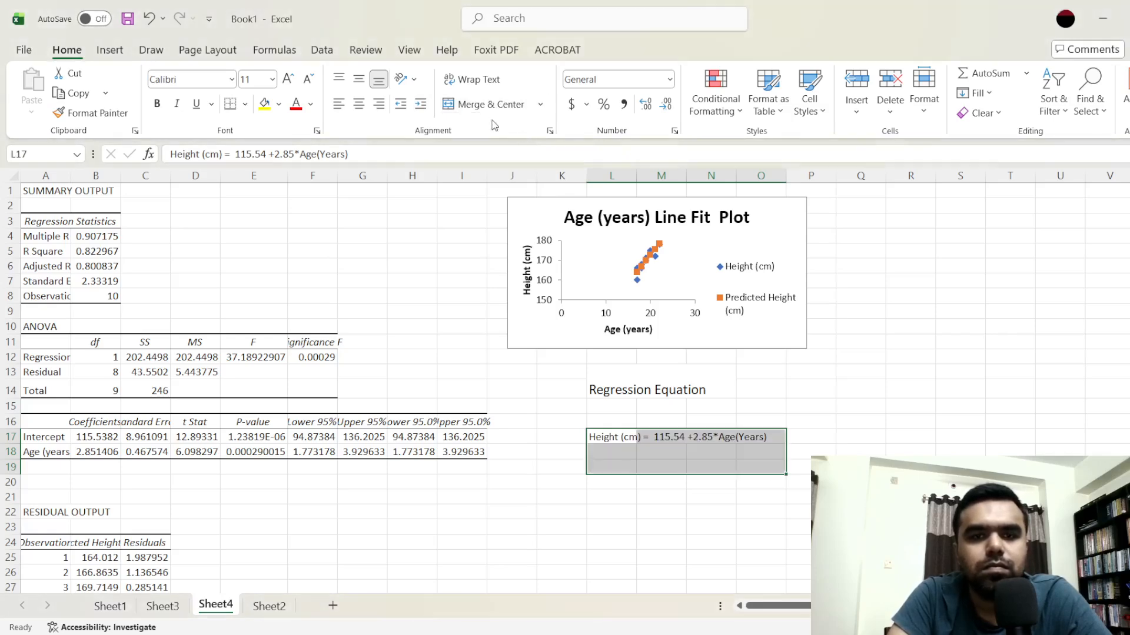
Center the equation range L17:O19 horizontally and vertically, and try Wrap Text on it before switching wrapping off
left_click(359, 103)
left_click(359, 81)
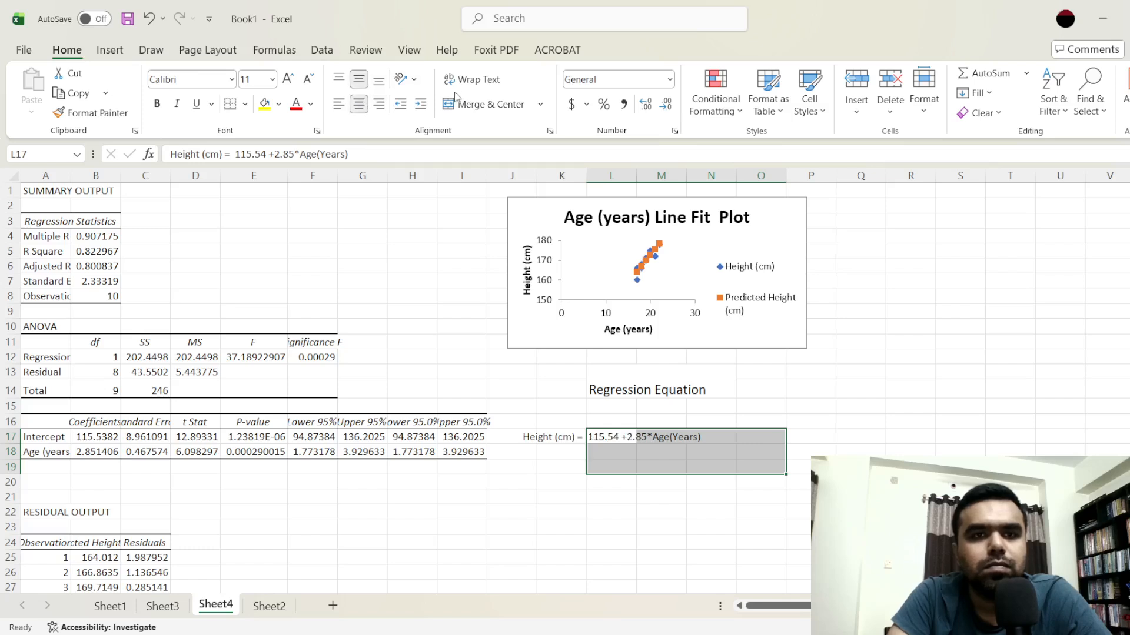
left_click(478, 81)
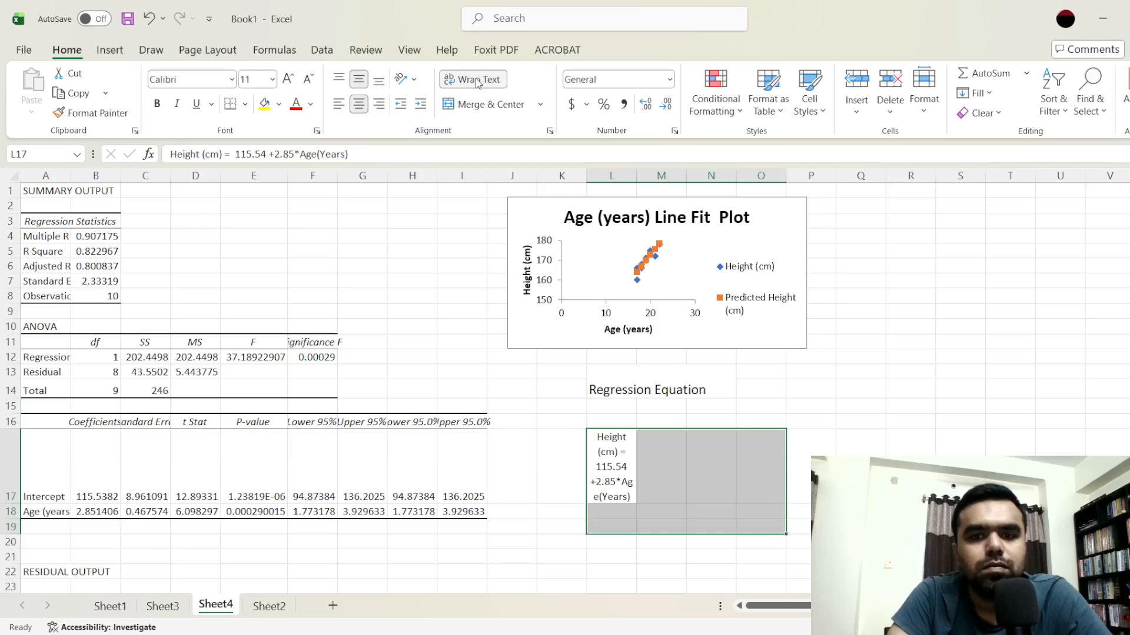
left_click(478, 81)
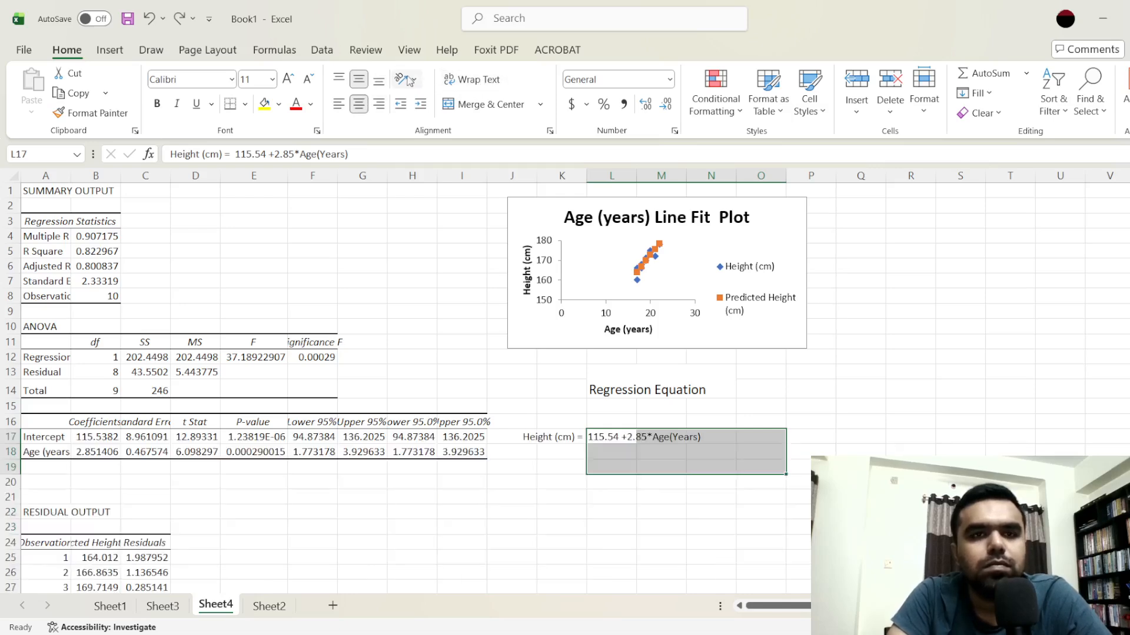
Try a larger font size on the equation range L17:O19 and undo the latest formatting back to the horizontal centering
left_click(289, 80)
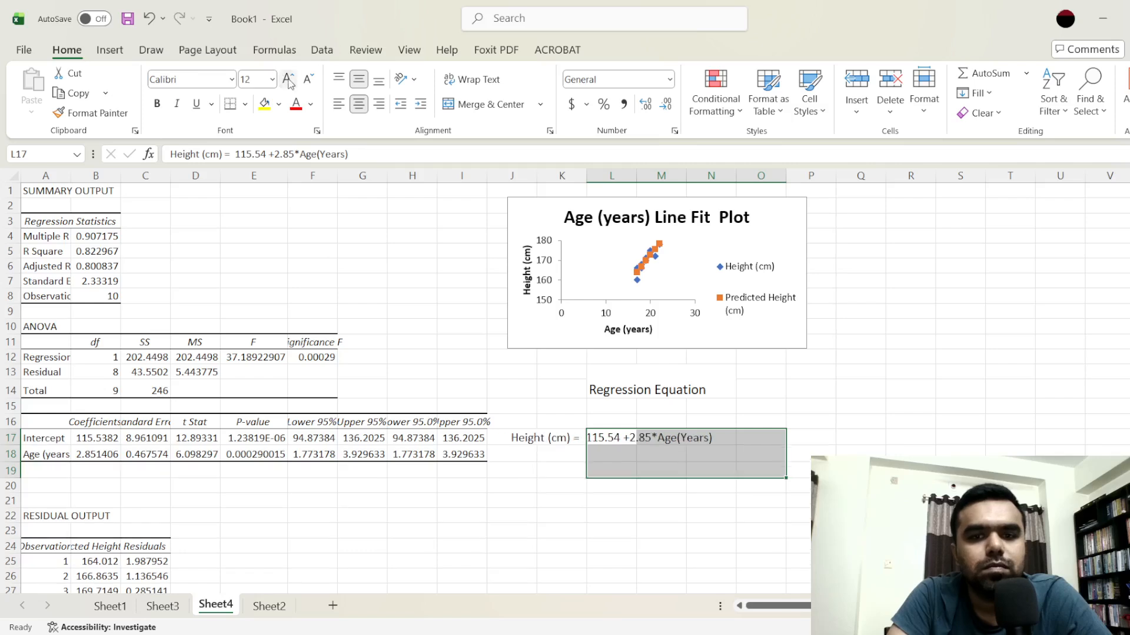
left_click(289, 80)
key("ctrl+z")
key("ctrl+z")
key("ctrl+z")
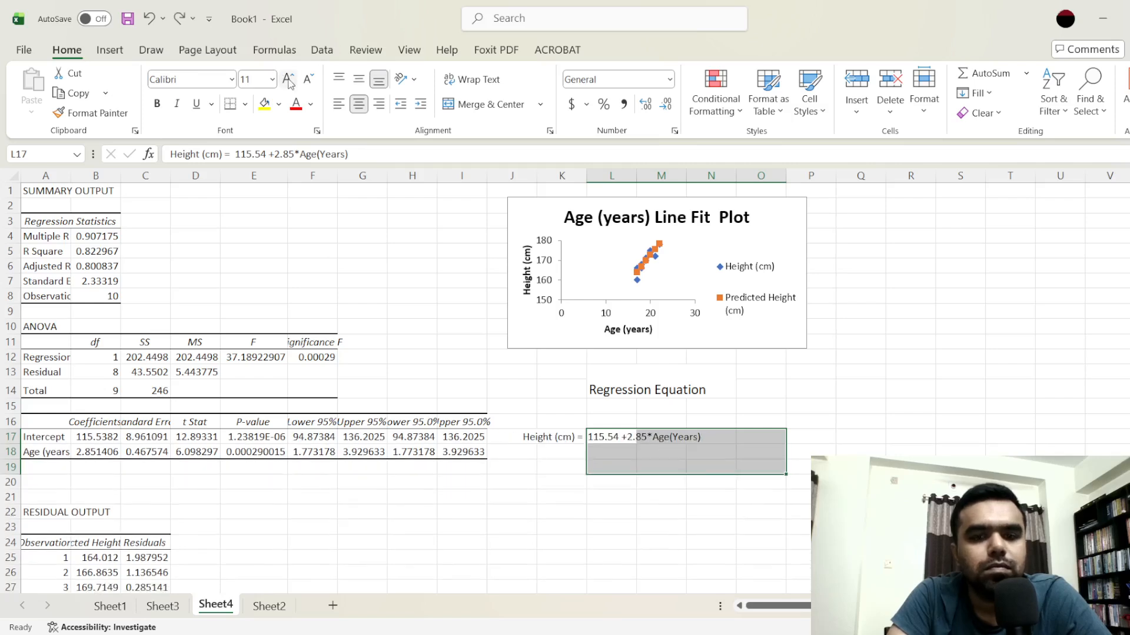
left_click(606, 532)
left_click(550, 440)
key("BackSpace")
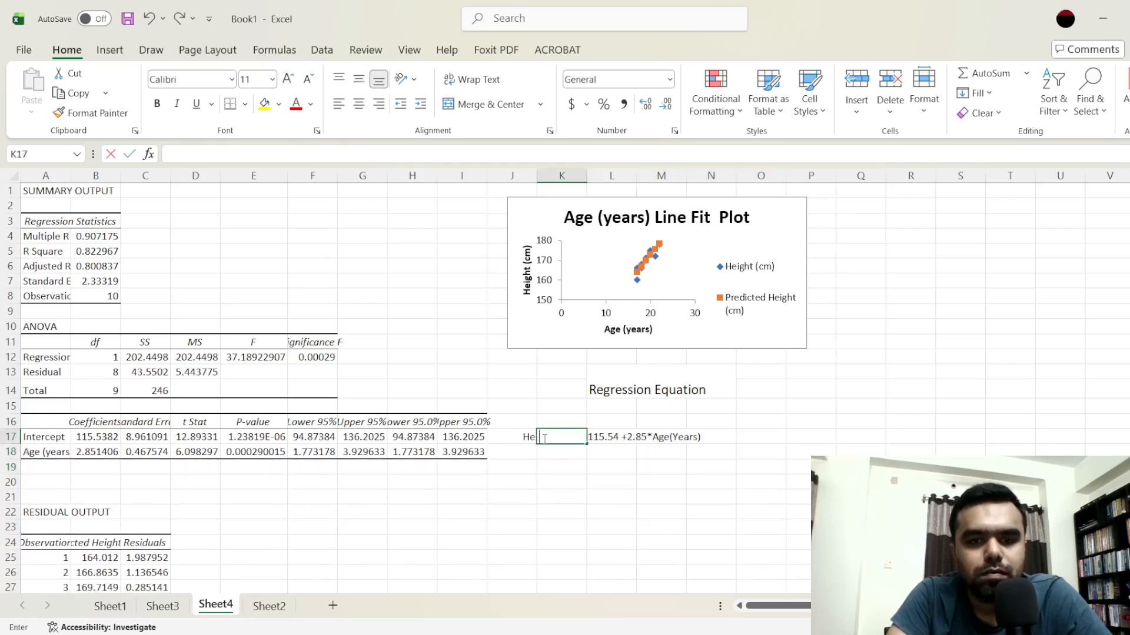
key("Escape")
left_click(609, 447)
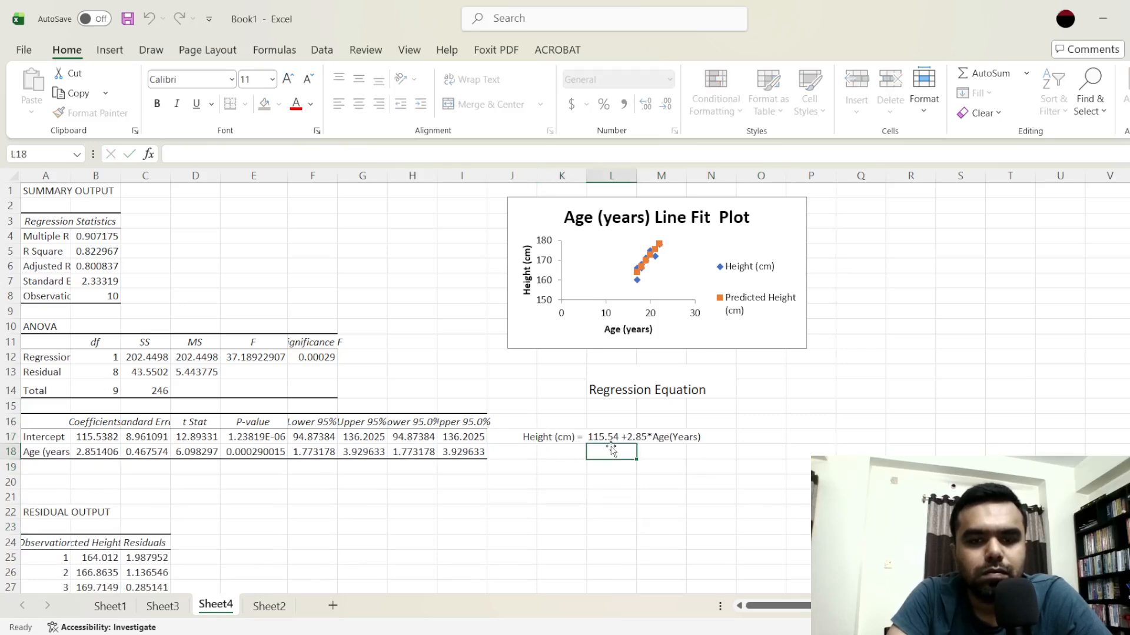
left_click(682, 439)
key("BackSpace")
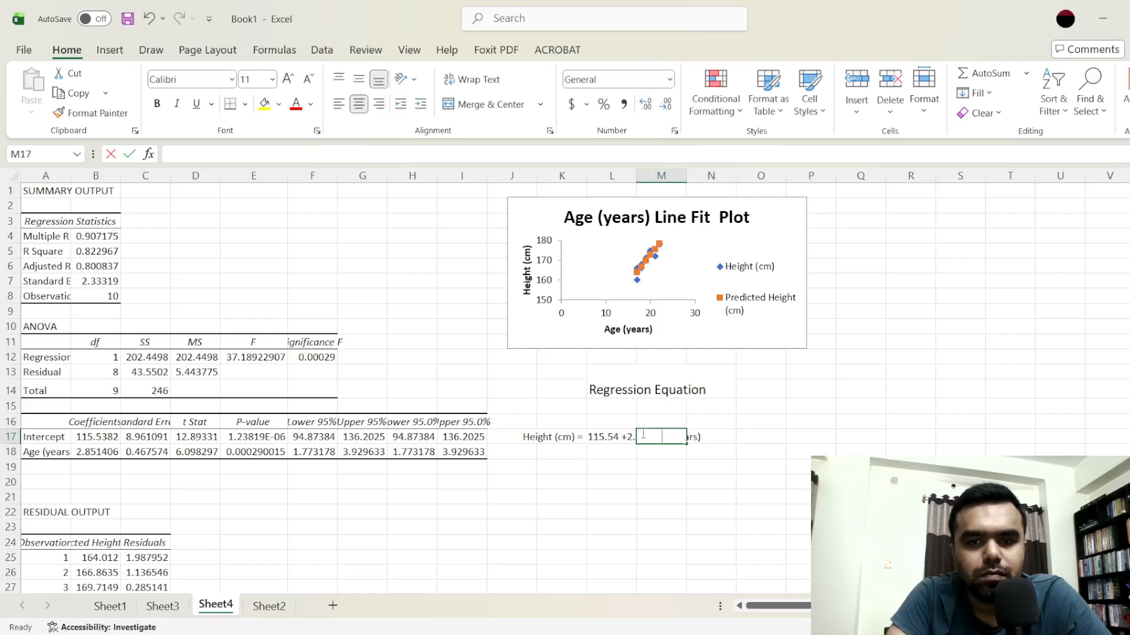
left_click(534, 443)
left_click(546, 438)
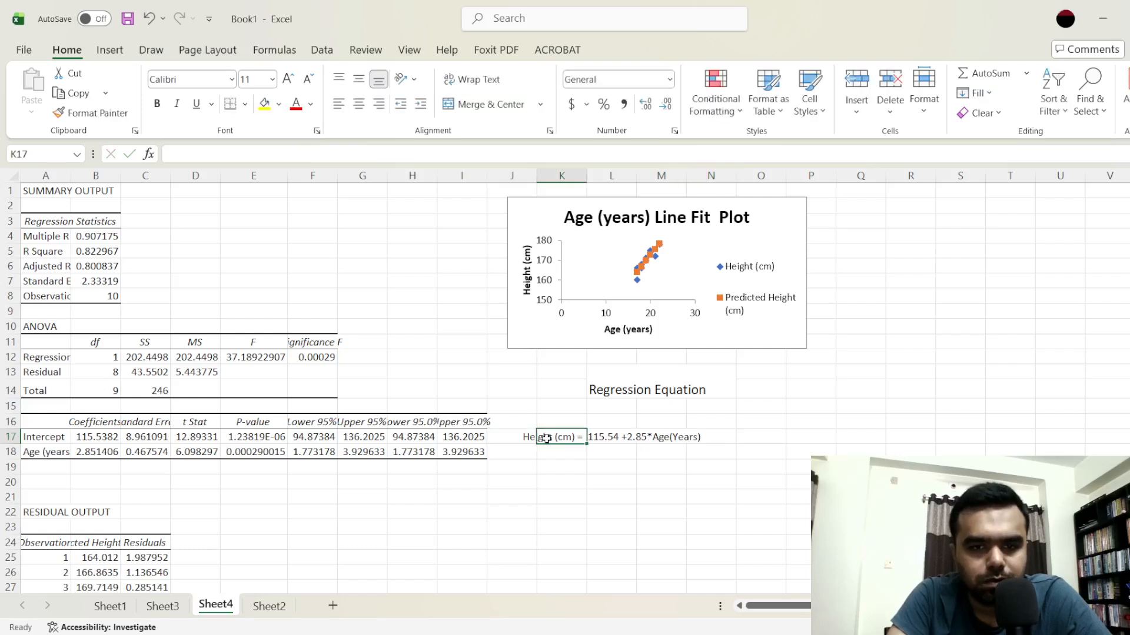
left_click_drag(529, 438, 692, 440)
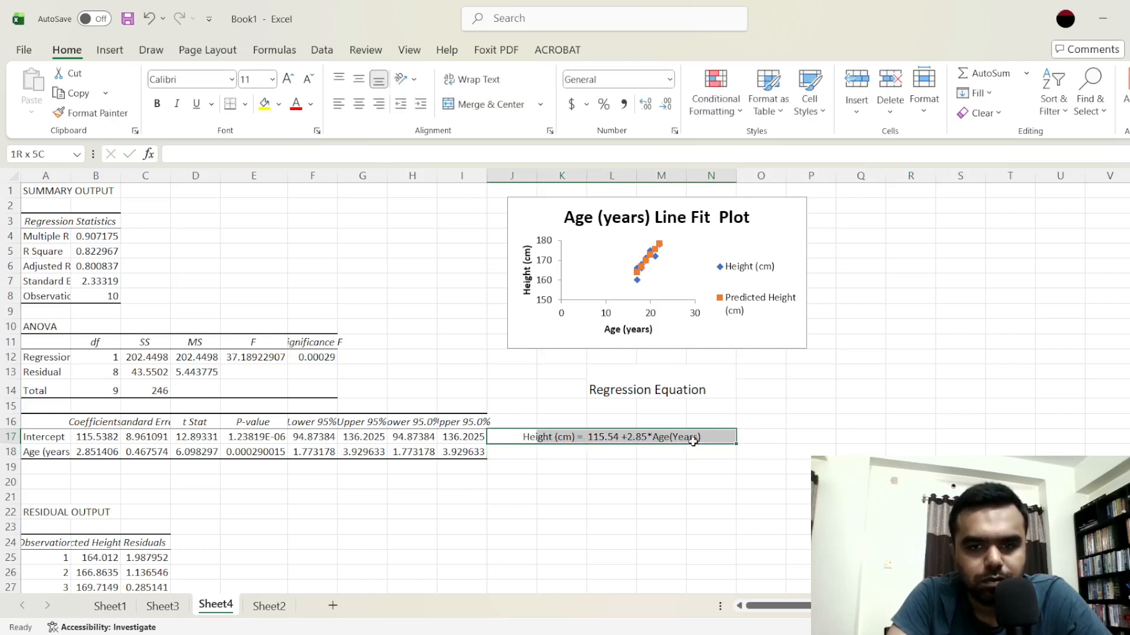
left_click(711, 509)
Calculate the predicted height for age 18 in cell L20 with the formula =B17+B18*18
left_click(629, 488)
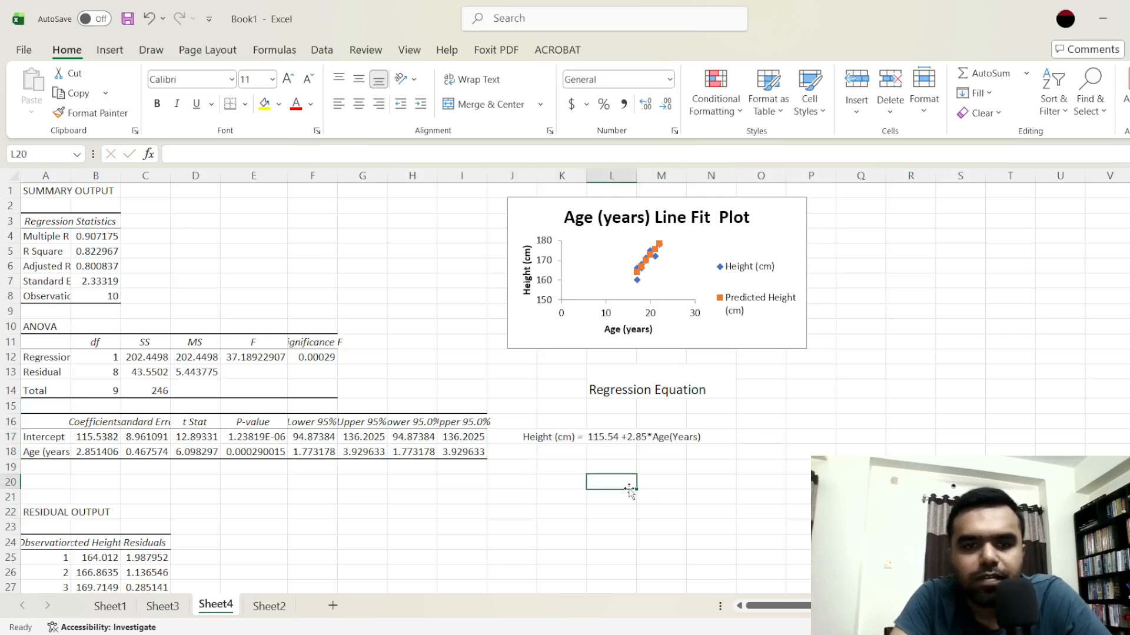
double_click(615, 481)
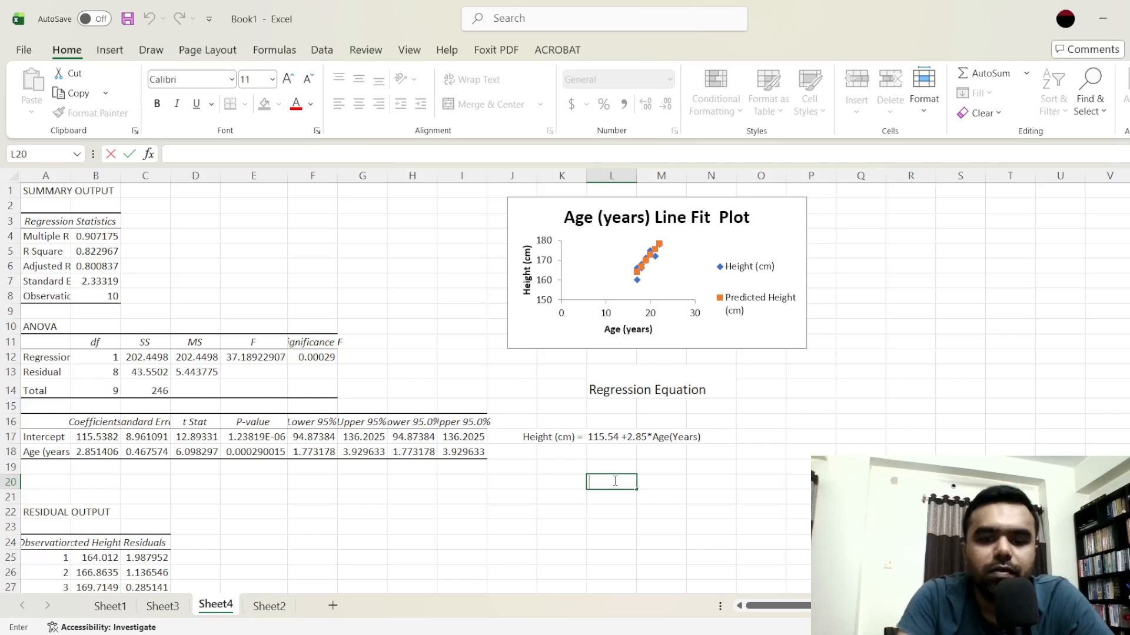
type("=")
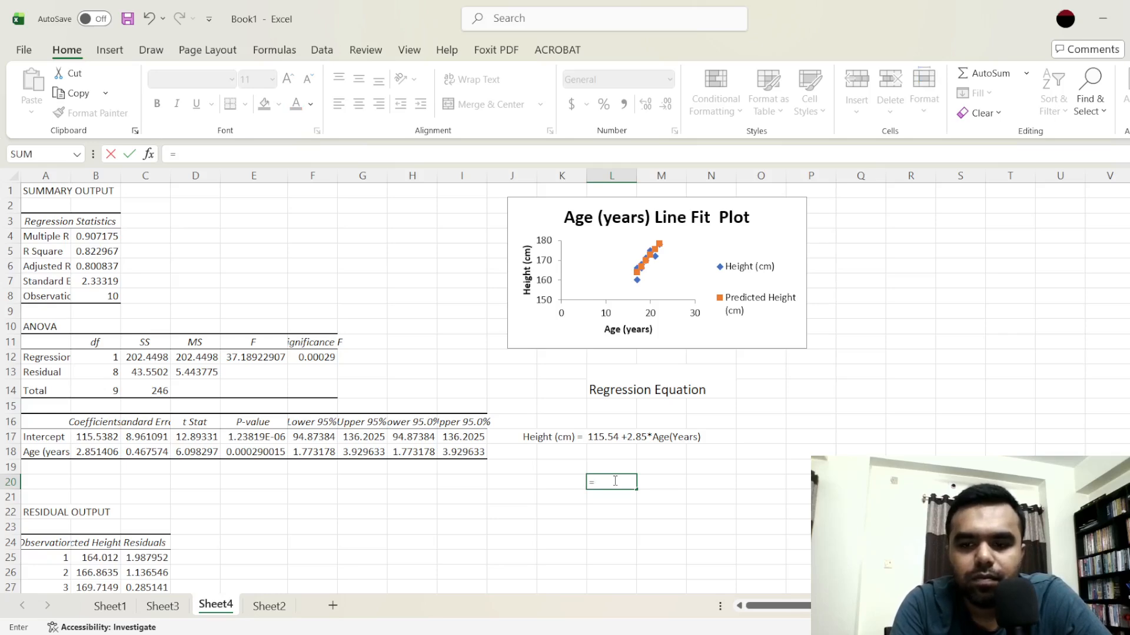
key("Escape")
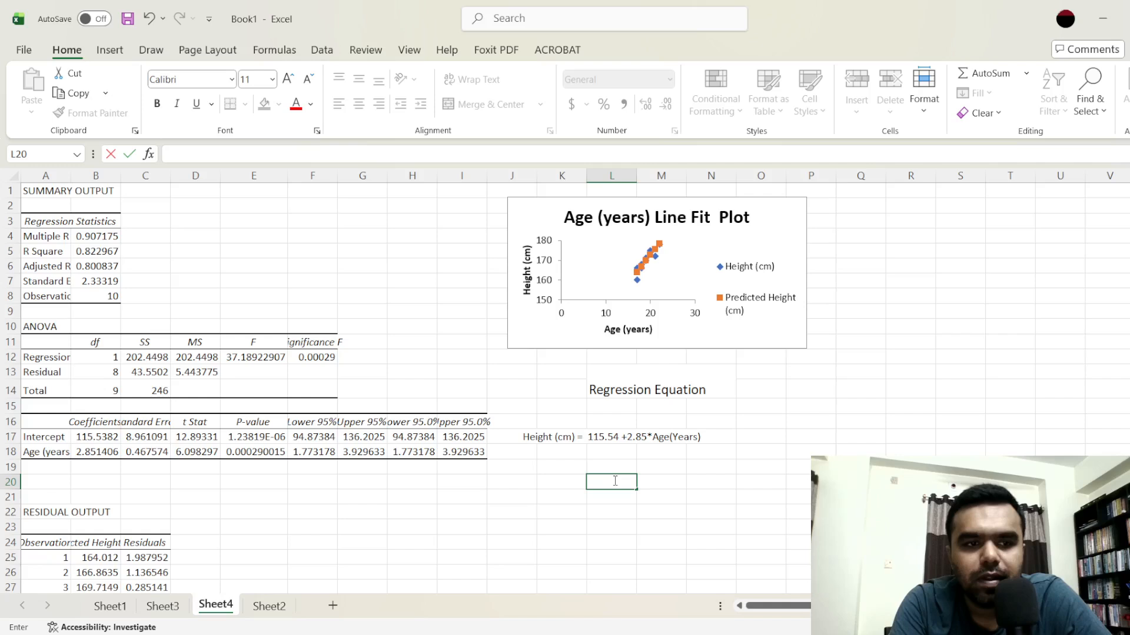
type("=")
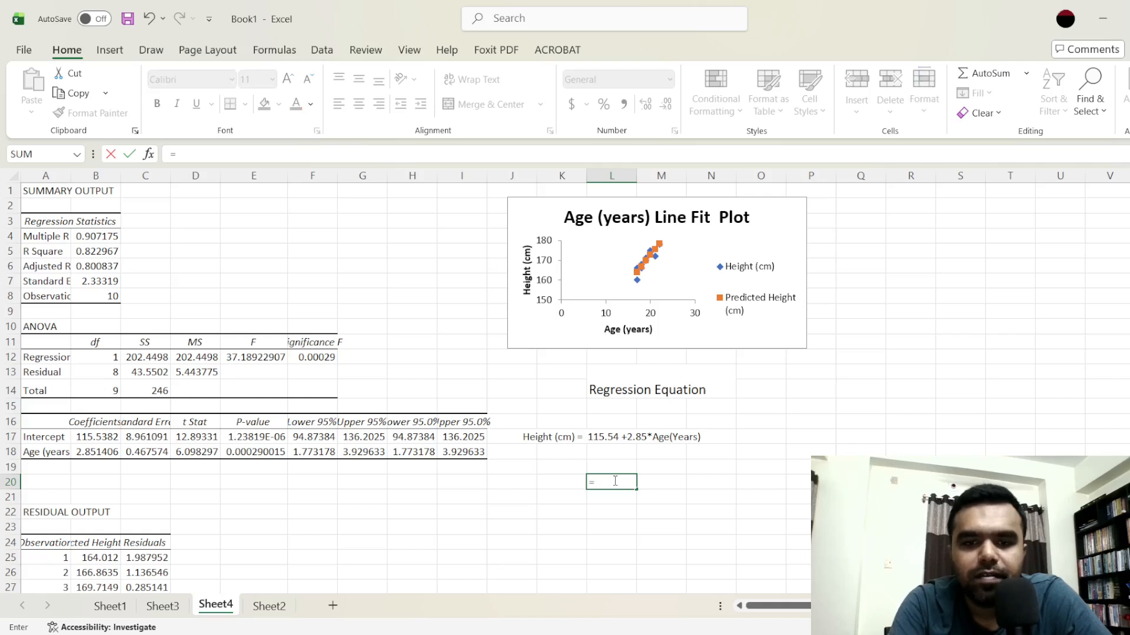
left_click(82, 438)
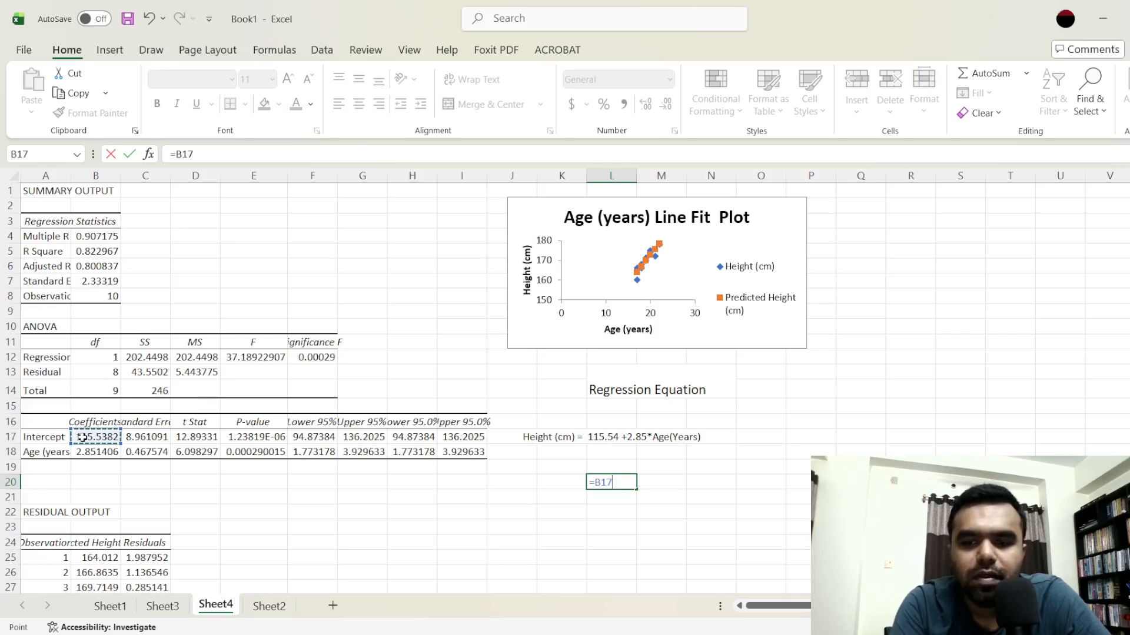
type("+")
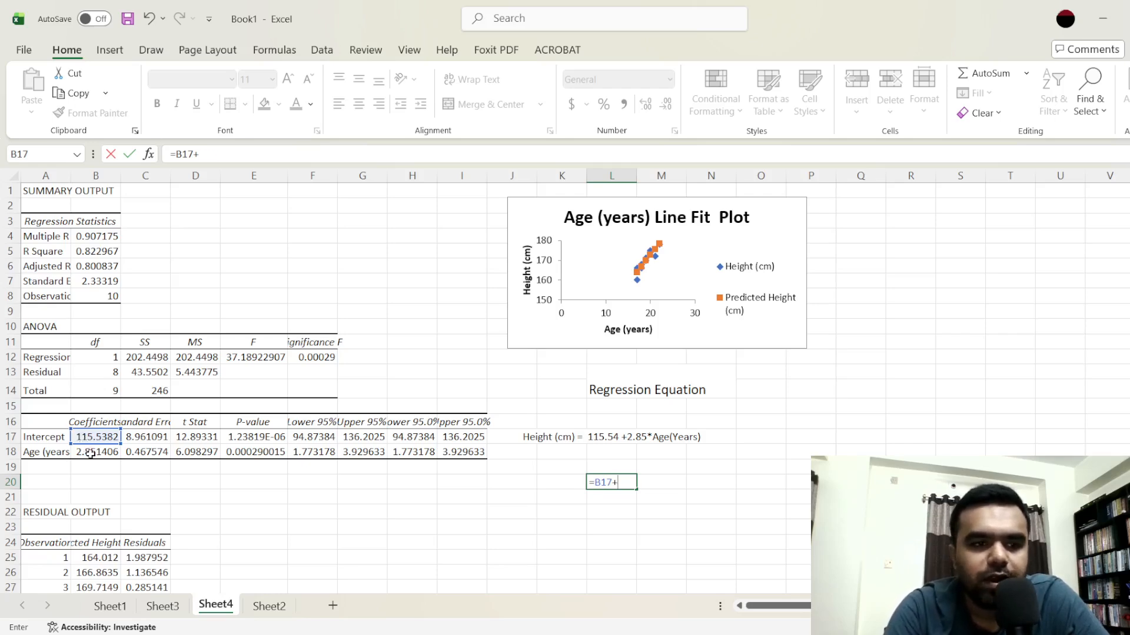
left_click(90, 454)
type("*")
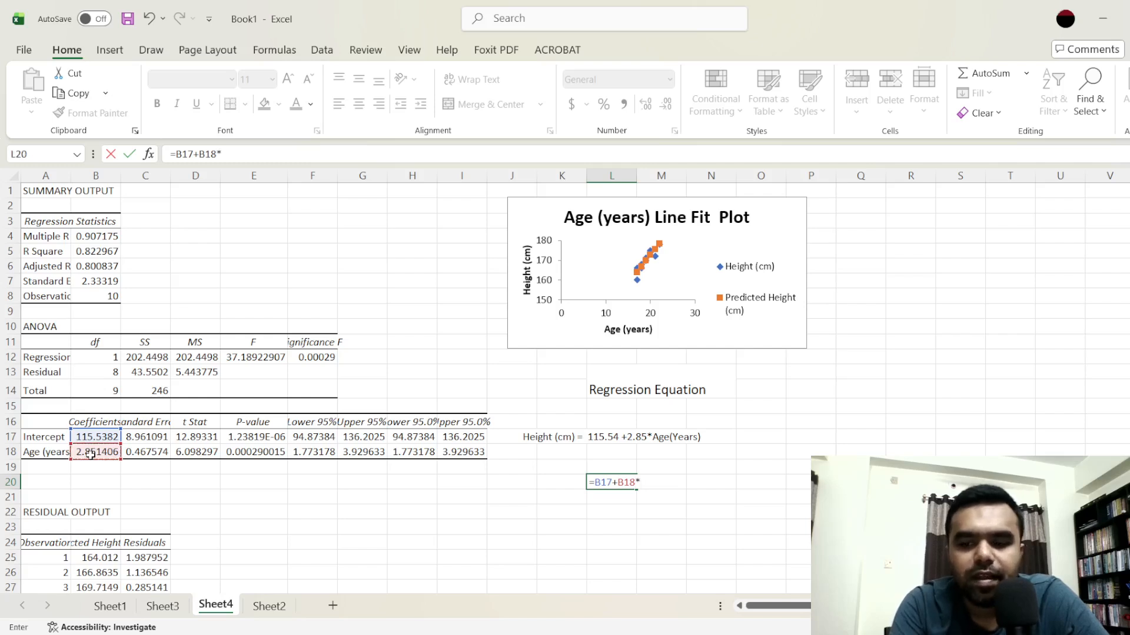
type("18")
key("Return")
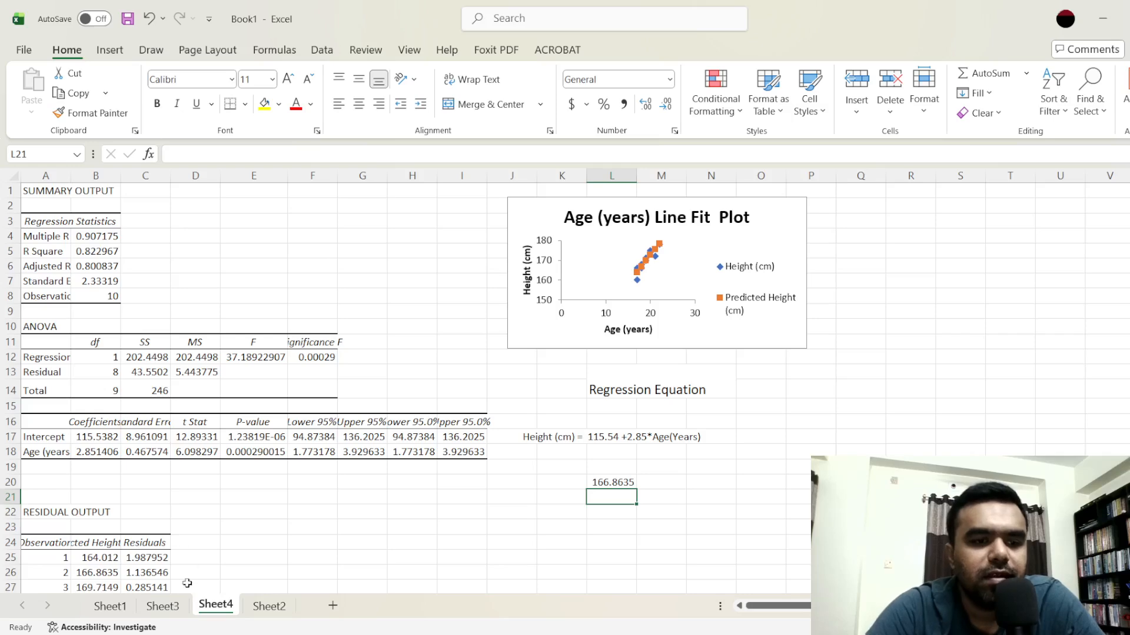
Compare the age-18 prediction with the student dataset on Sheet2 and return to the regression output on Sheet4
left_click(162, 610)
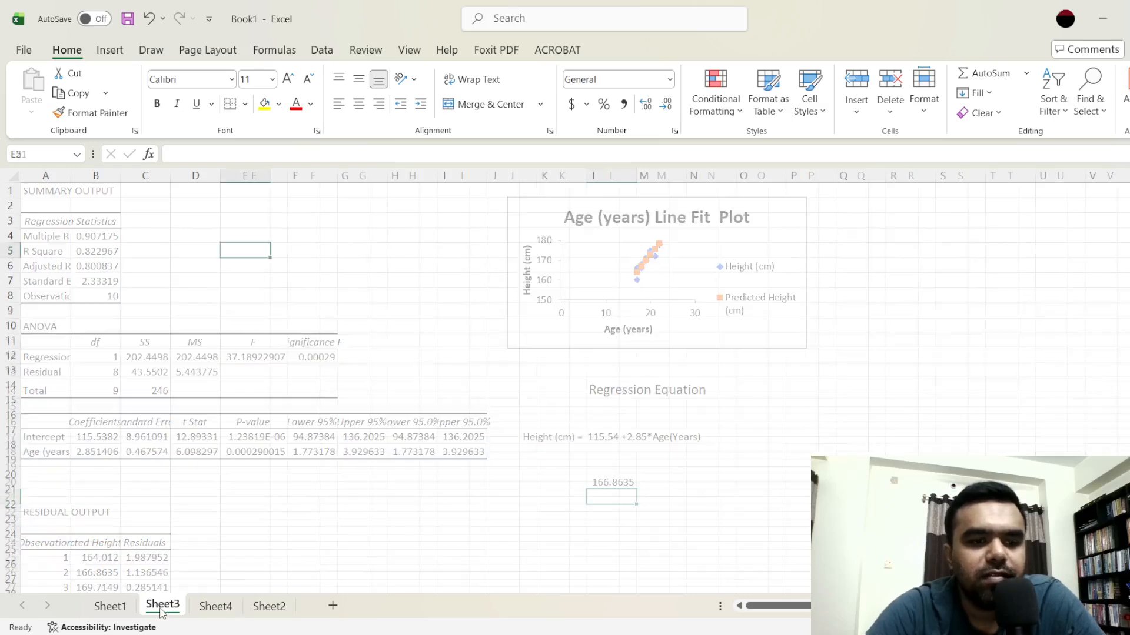
left_click(267, 609)
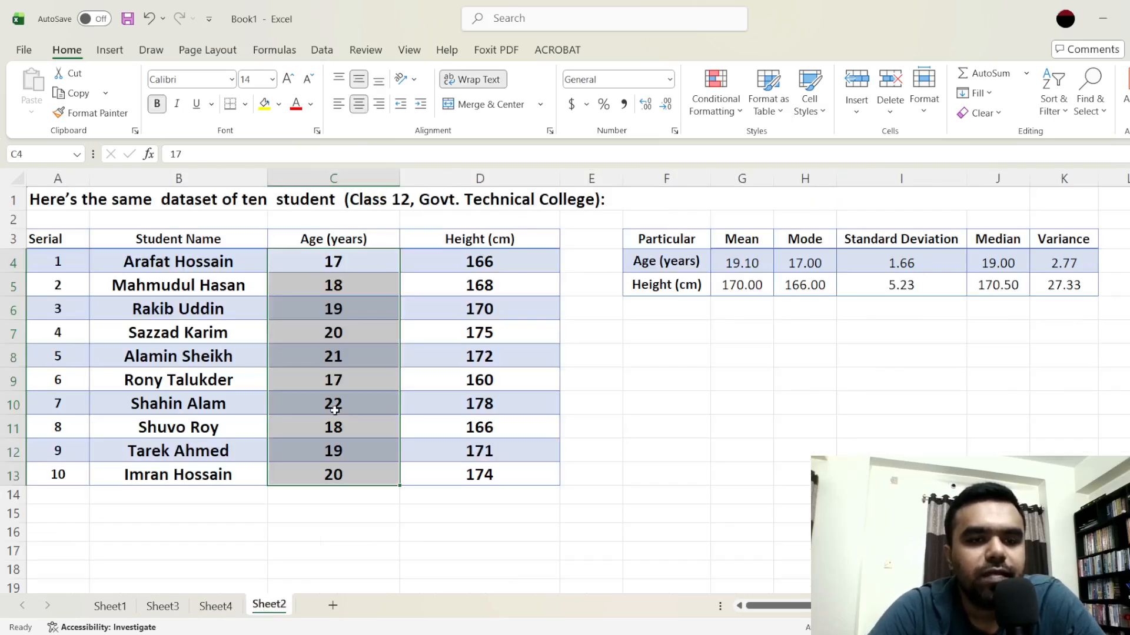
left_click(214, 606)
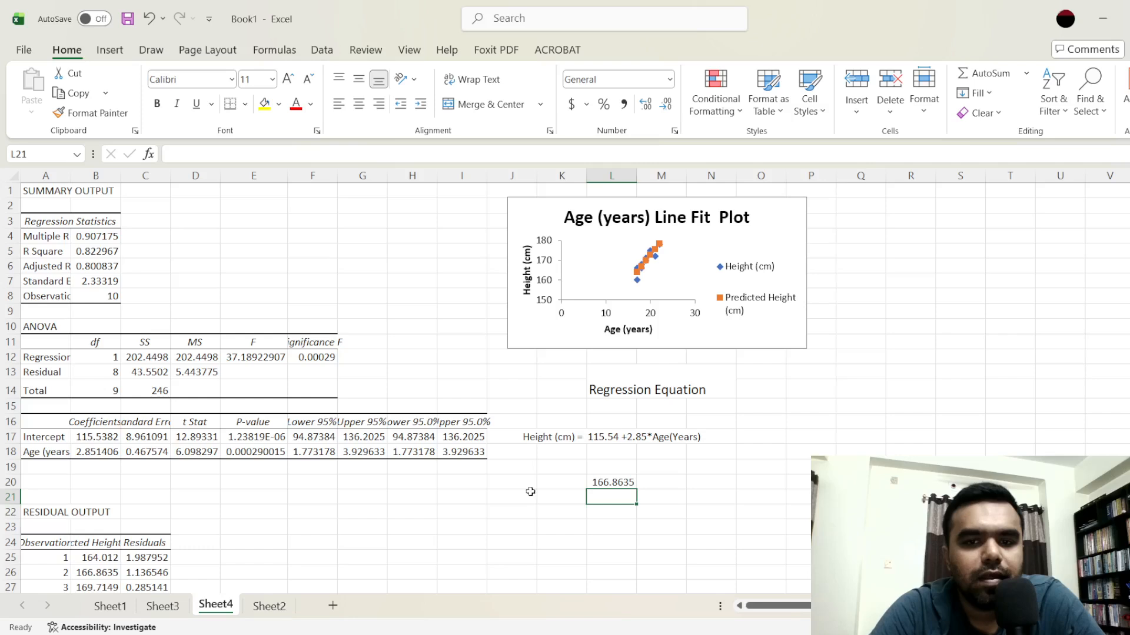
Review the prediction formula in cell L20 and remove the stray J20 reference, restoring =B17+B18*18
double_click(612, 483)
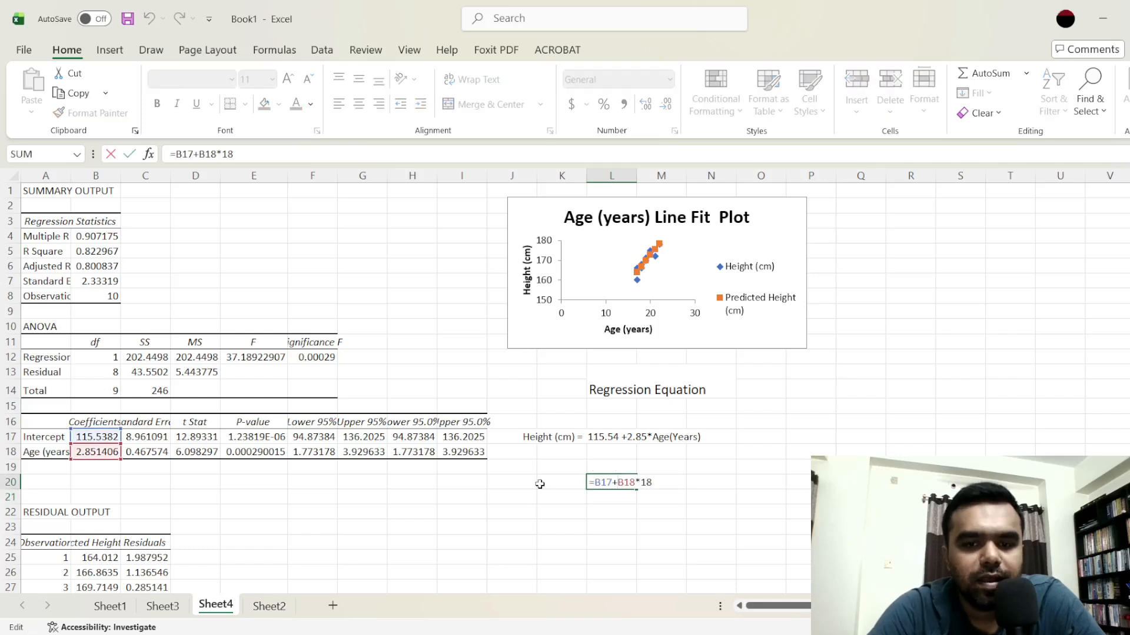
left_click(534, 484)
key("ctrl+z")
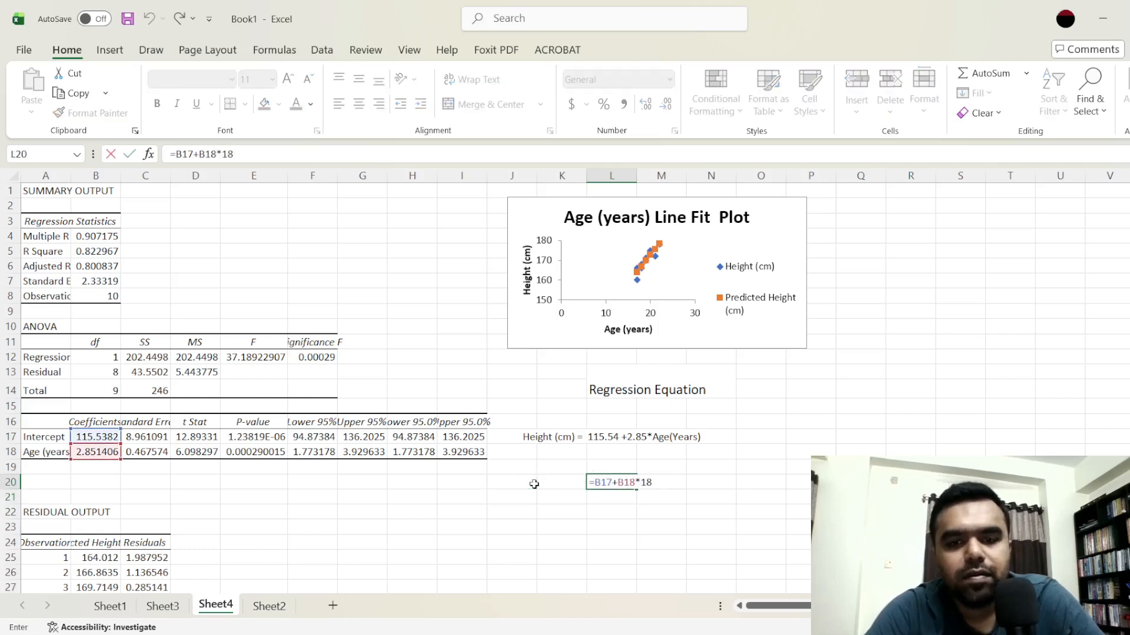
left_click(534, 484)
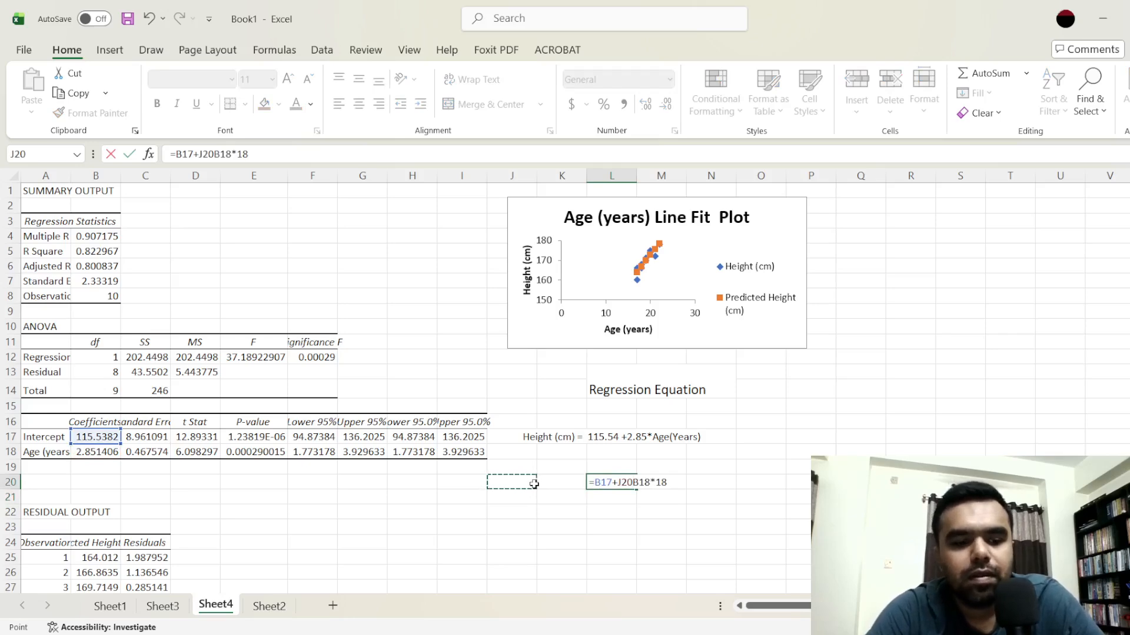
key("ctrl+z")
key("ctrl+y")
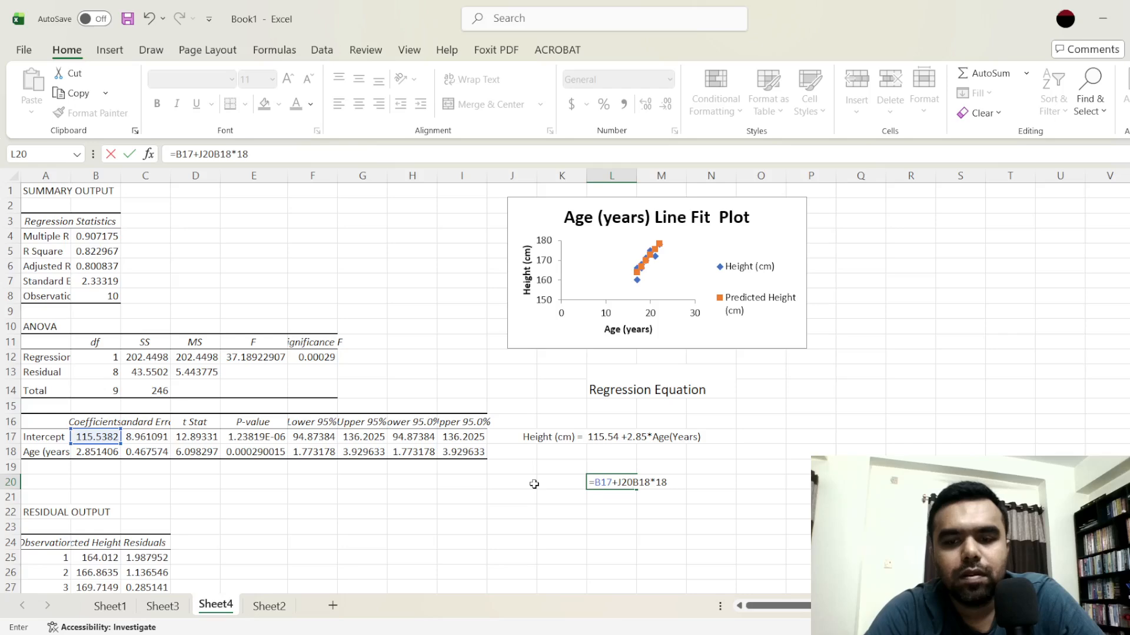
key("BackSpace")
key("BackSpace")
key("BackSpace")
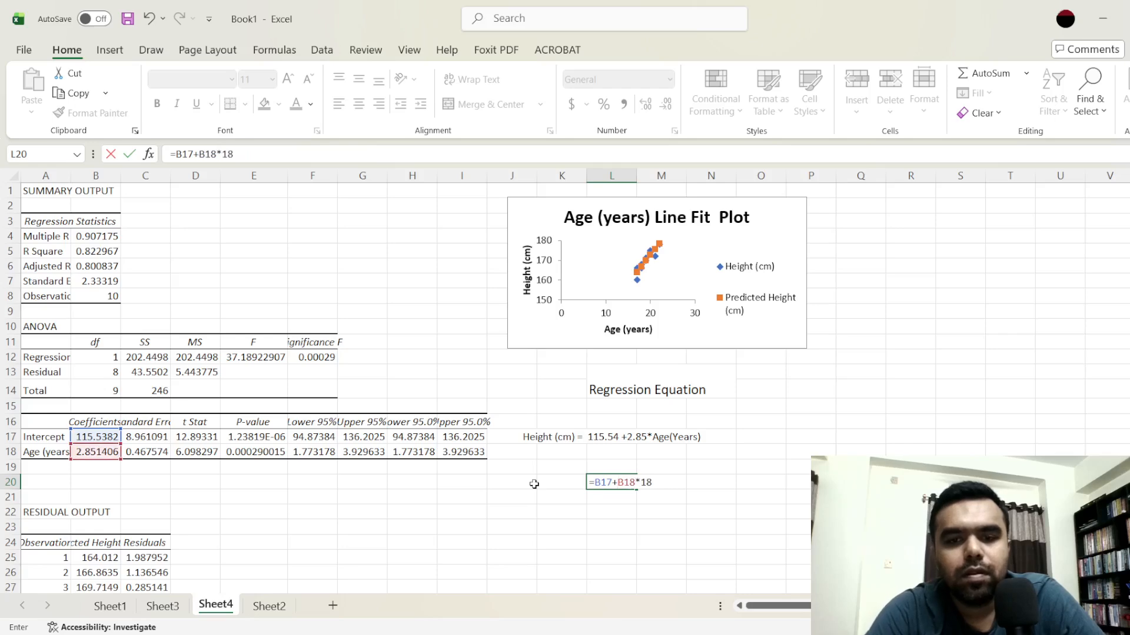
key("Return")
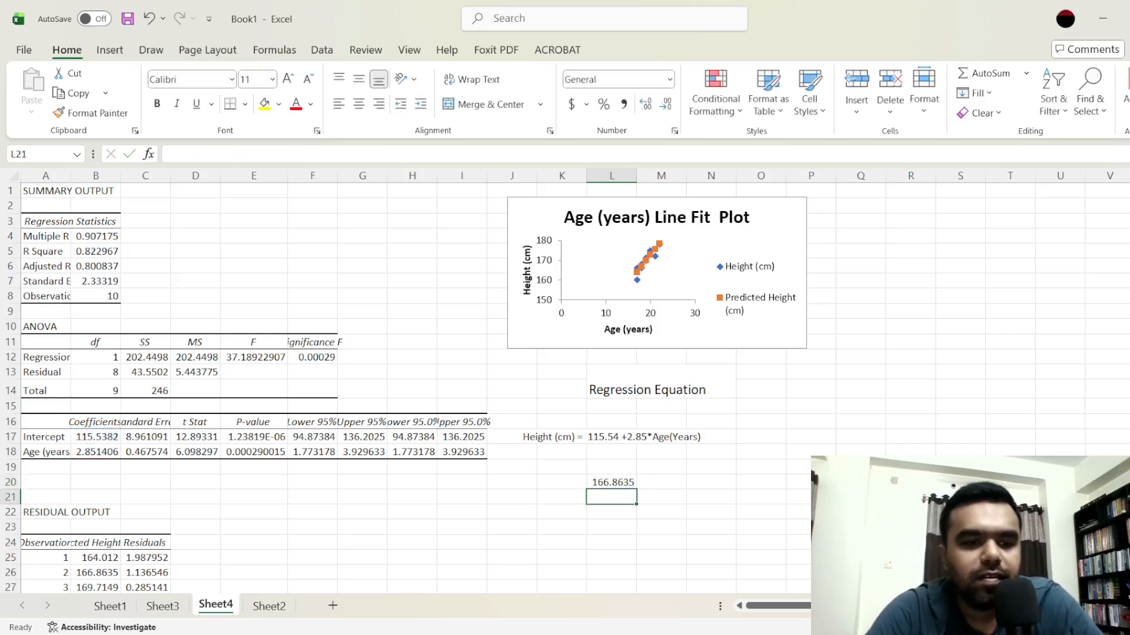
On Sheet2, tick and underline the Age (years) row label of the statistics table with the red pen and circle the mean age
left_click(266, 610)
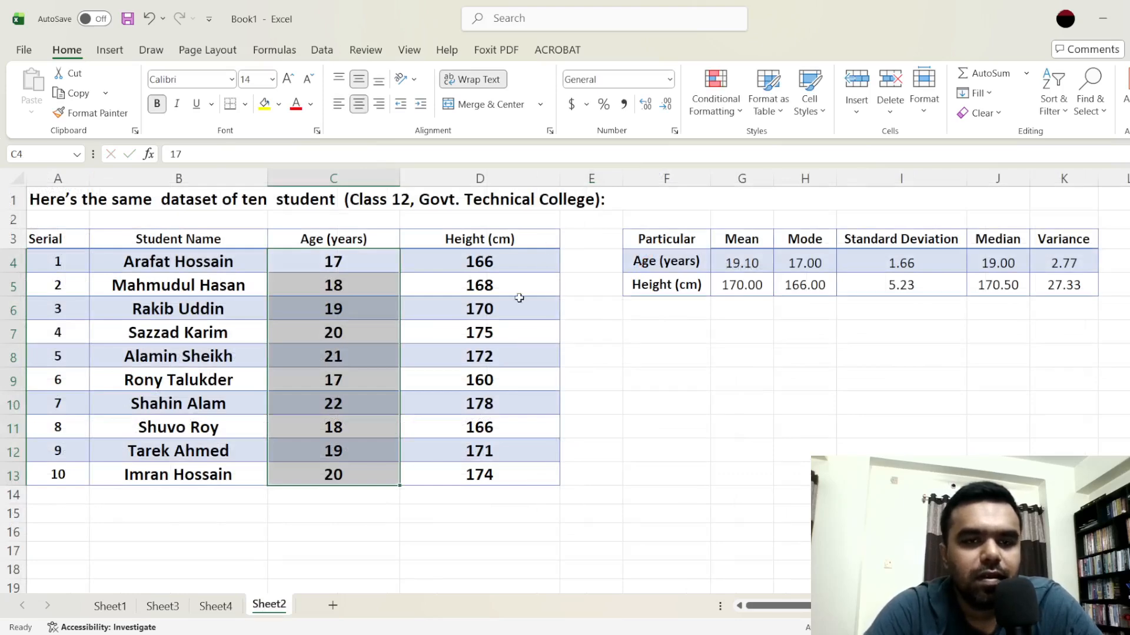
left_click(494, 288)
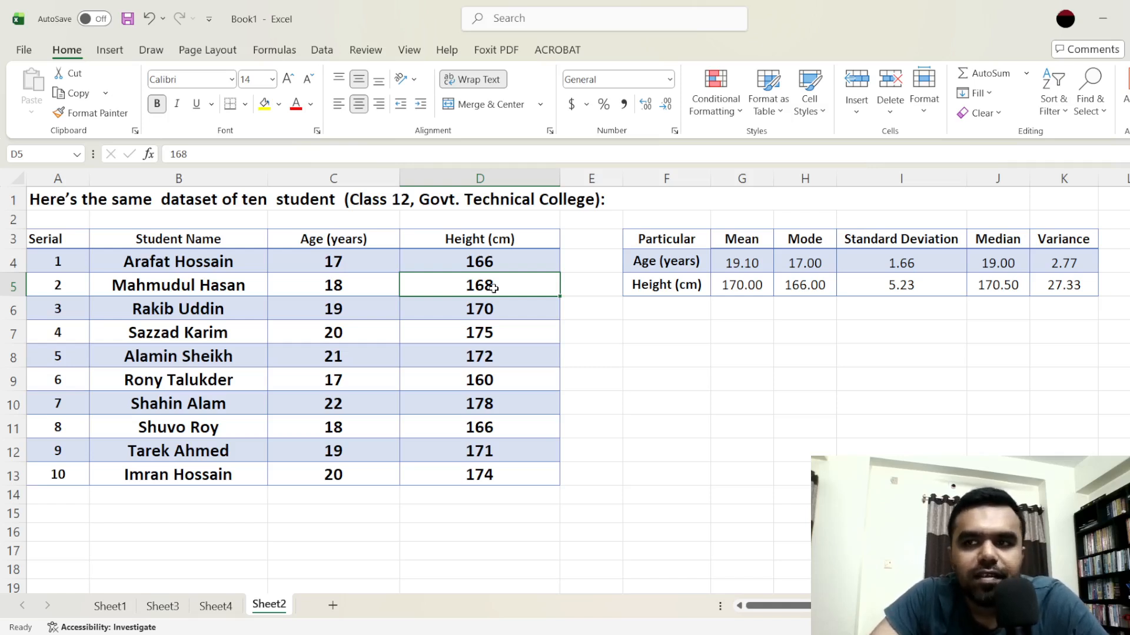
left_click(329, 51)
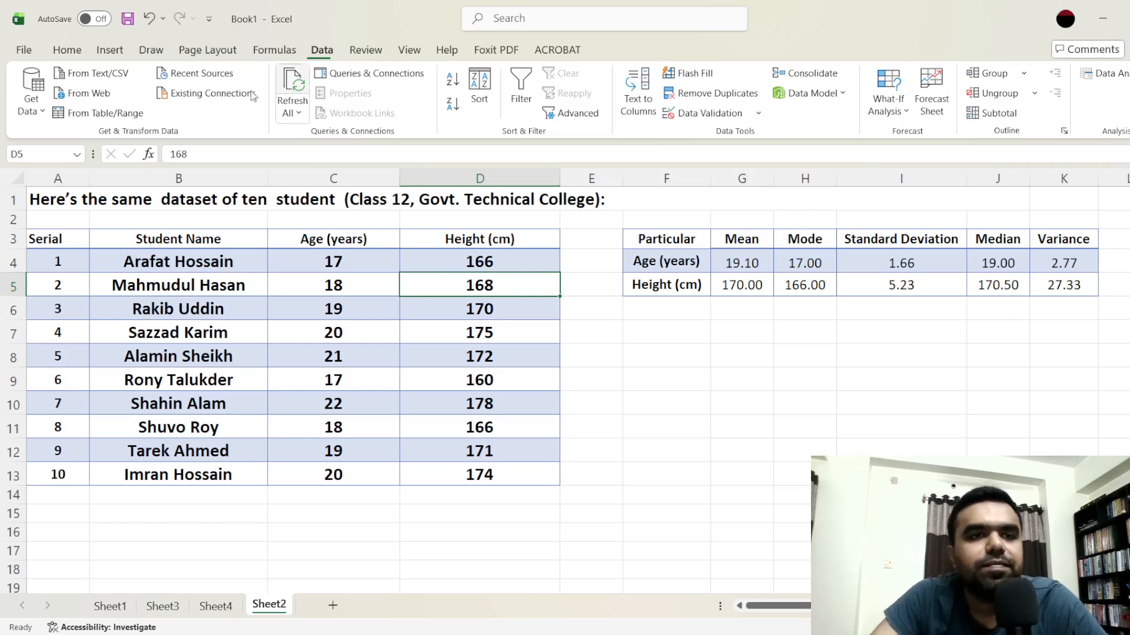
left_click(150, 49)
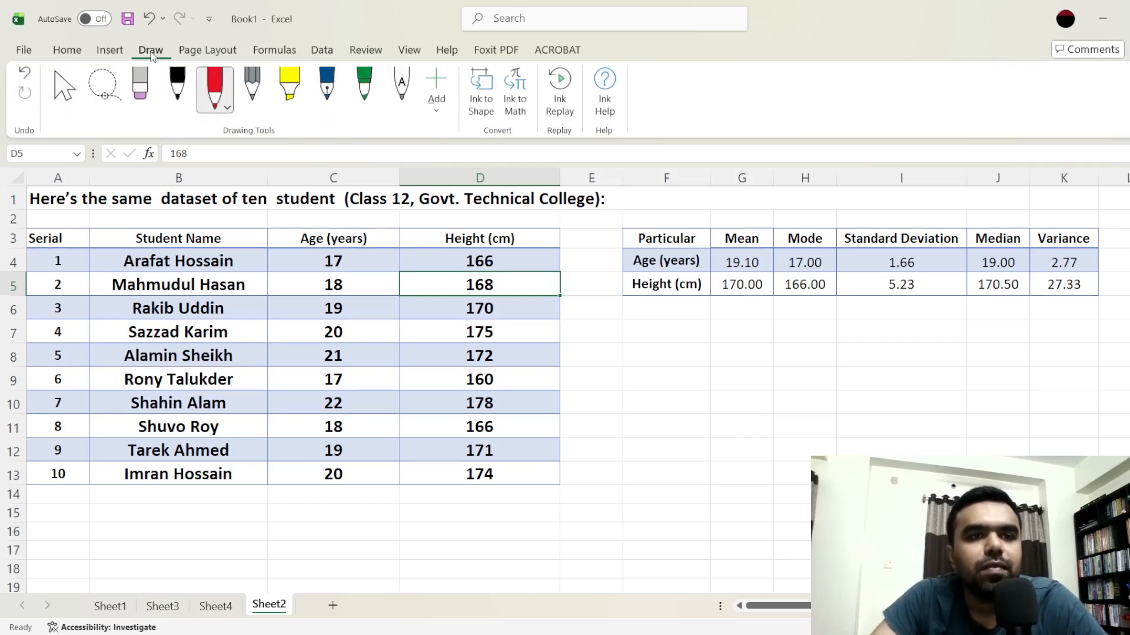
left_click(217, 106)
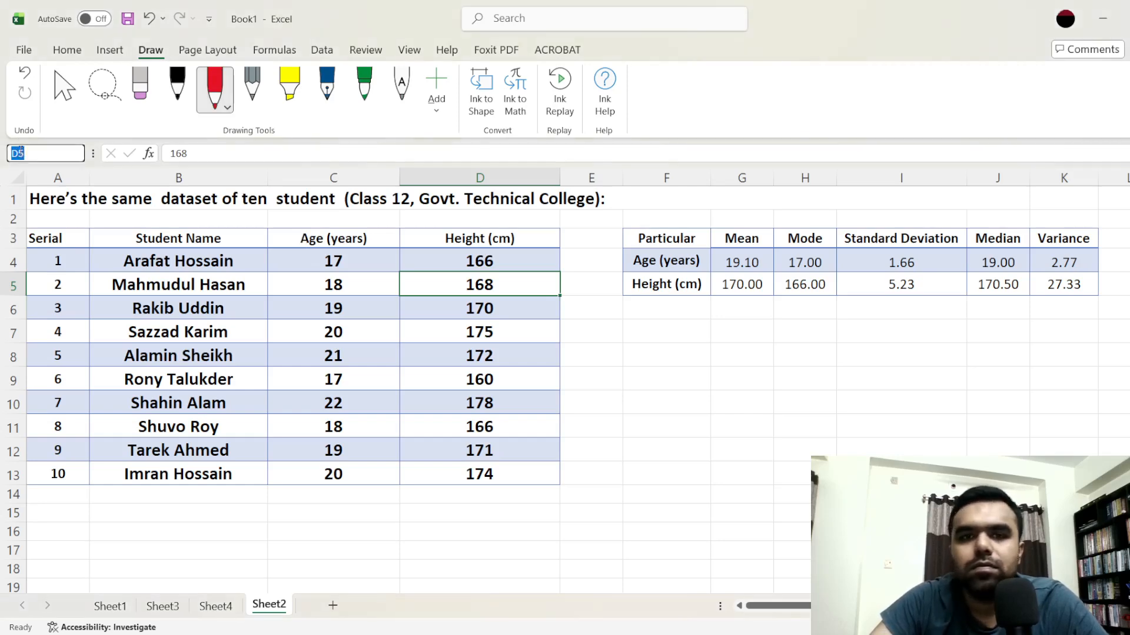
left_click(45, 153)
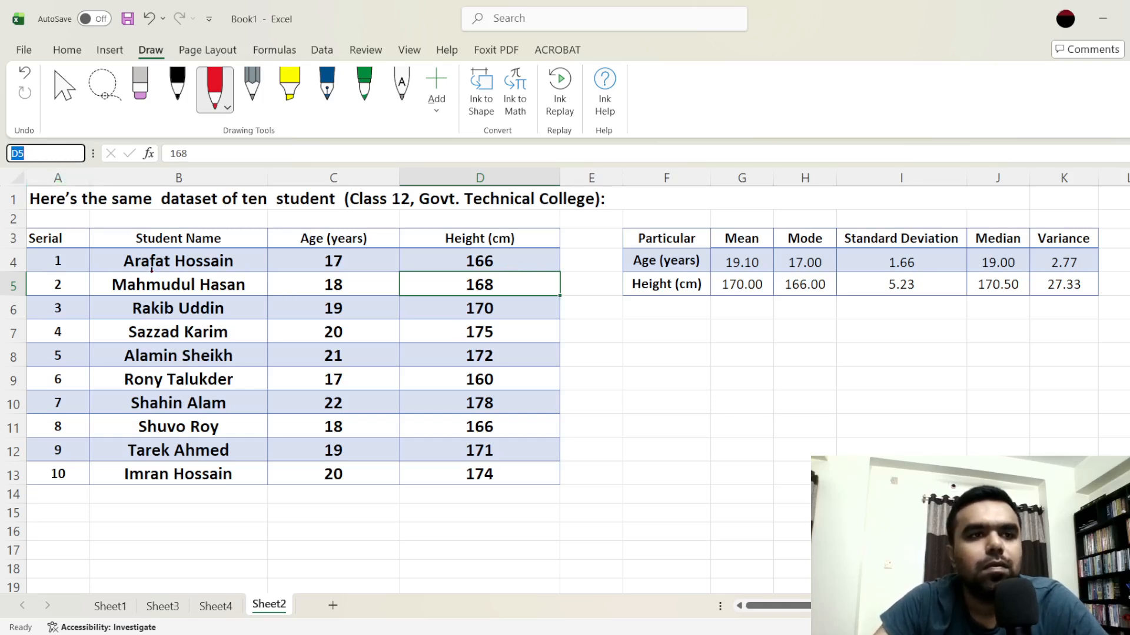
left_click(65, 90)
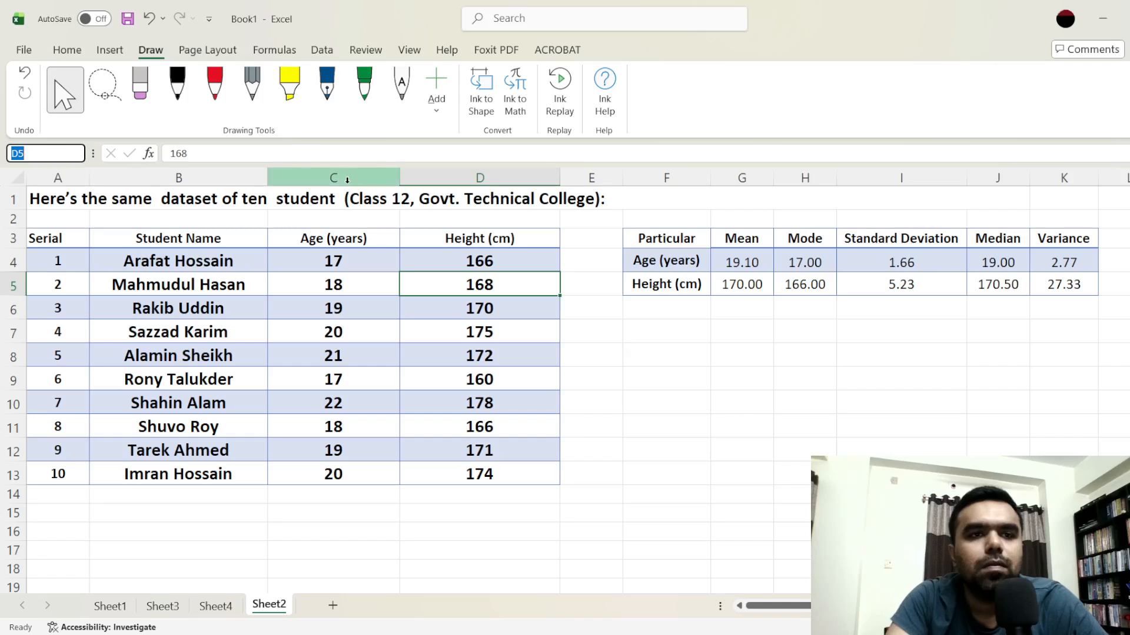
left_click(223, 104)
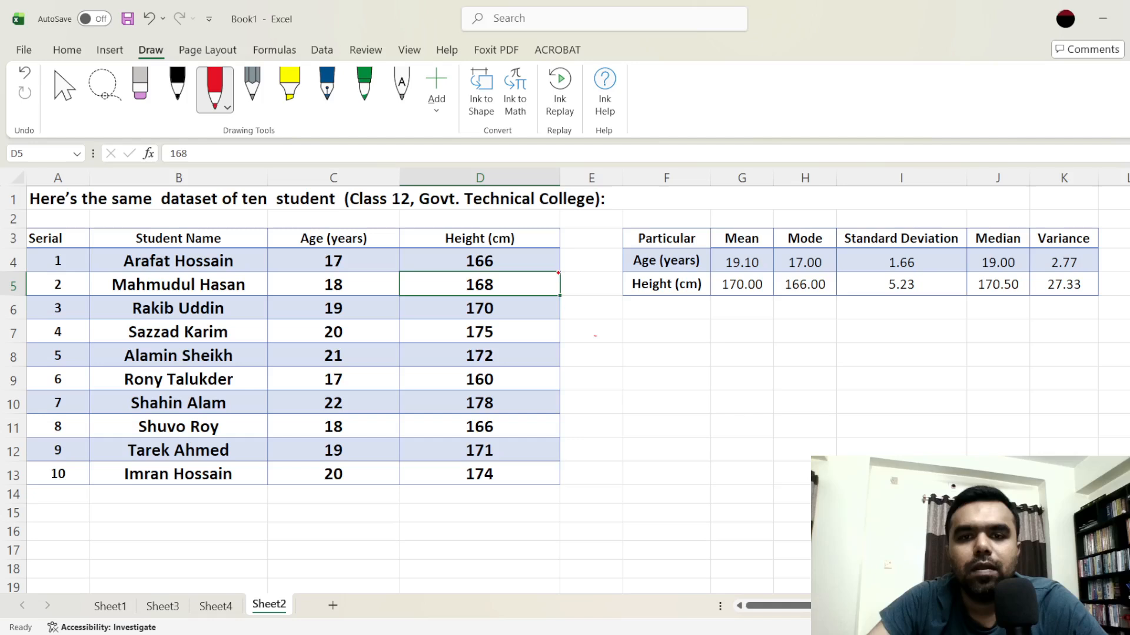
mouse_move(607, 256)
left_mouse_down()
mouse_move(642, 243)
mouse_move(702, 266)
left_mouse_up()
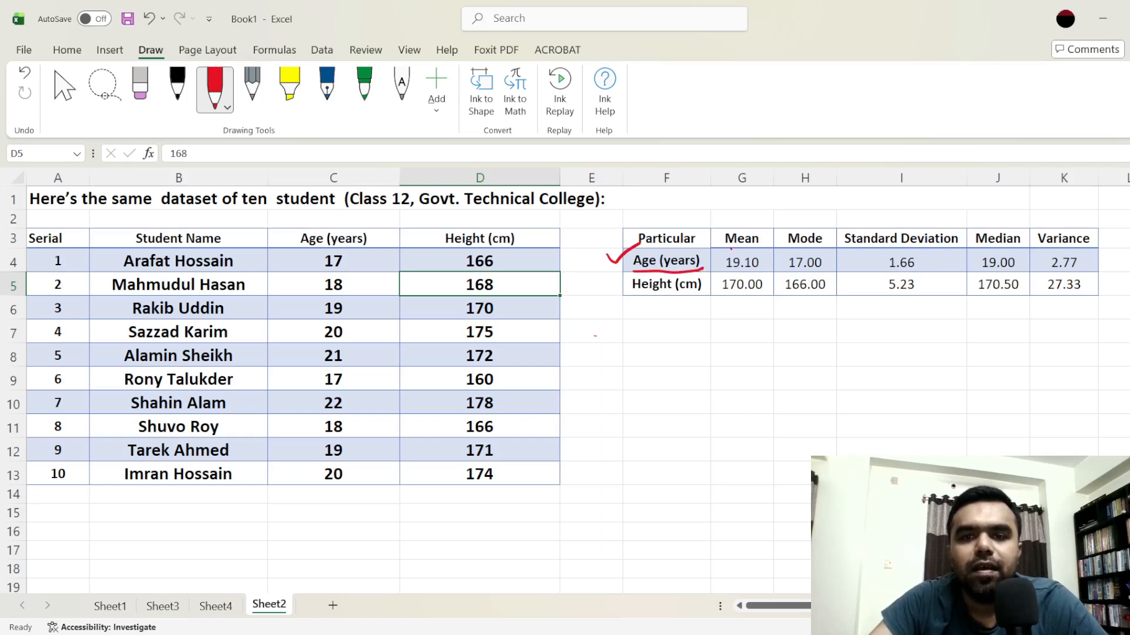
mouse_move(732, 249)
left_mouse_down()
mouse_move(710, 269)
mouse_move(772, 271)
mouse_move(717, 247)
left_mouse_up()
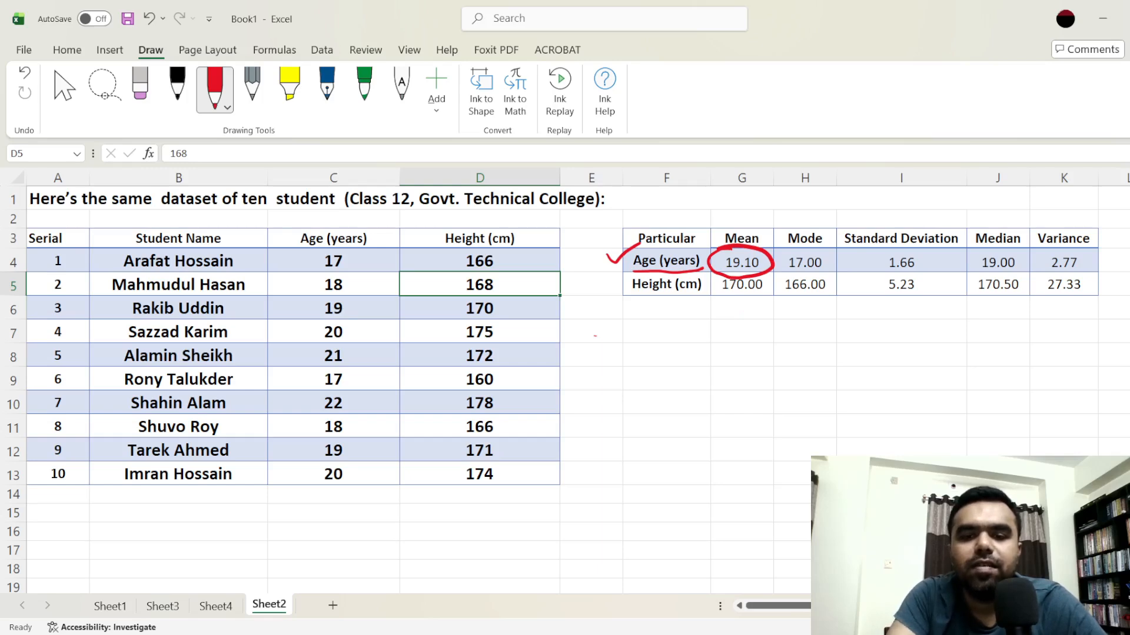
Underline the mean height in the statistics table with a thick red pen mark
key("alt+Tab")
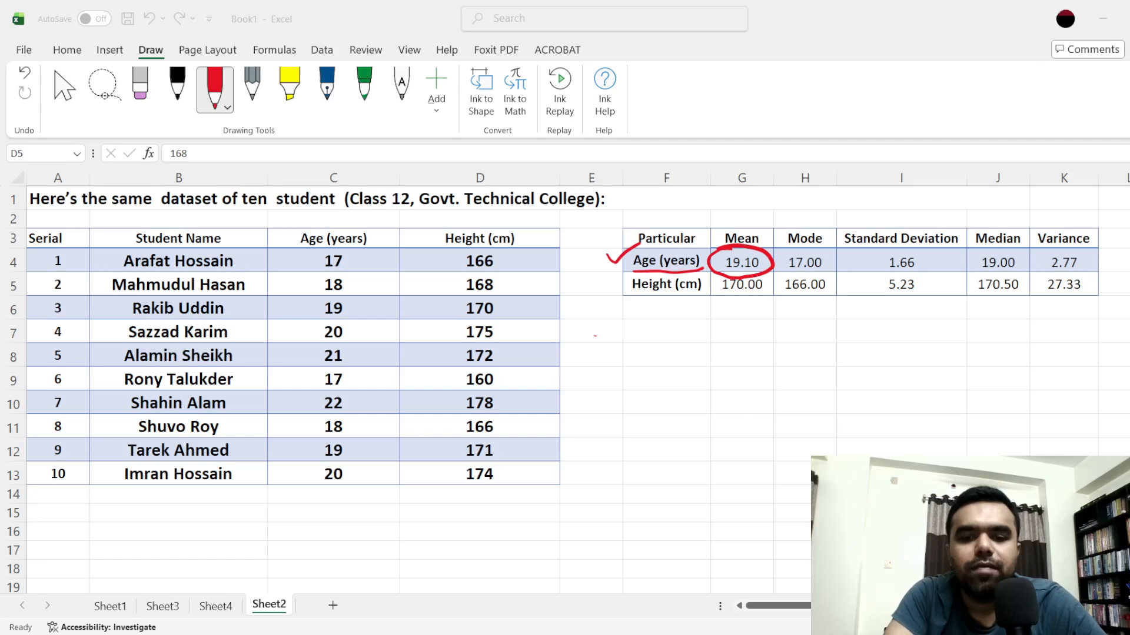
key("alt+Tab")
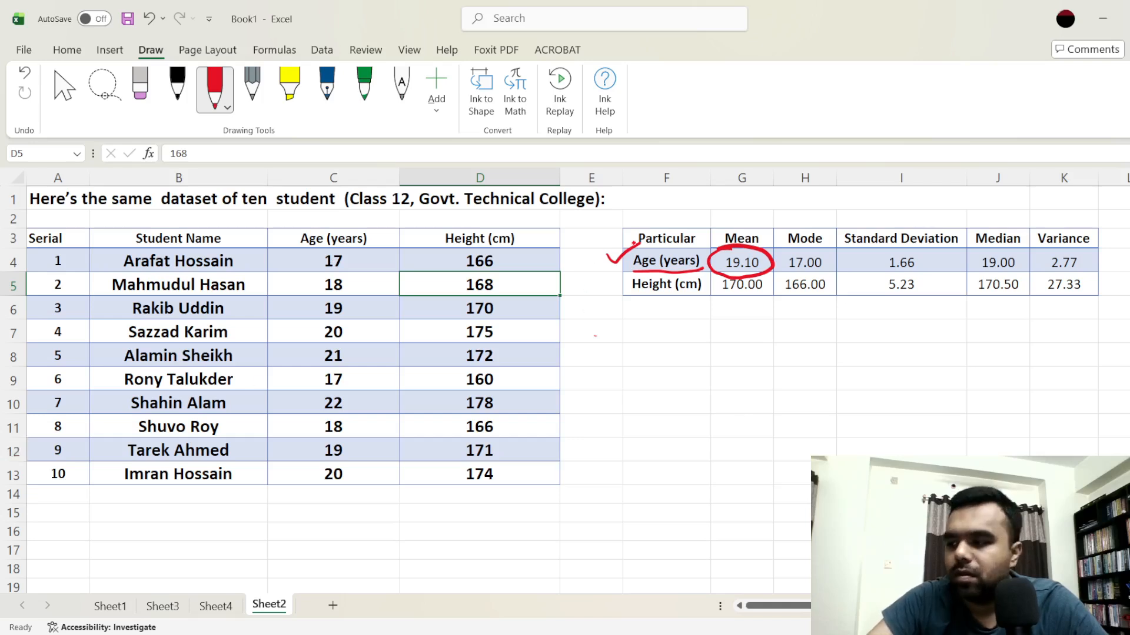
left_click_drag(711, 308, 773, 299)
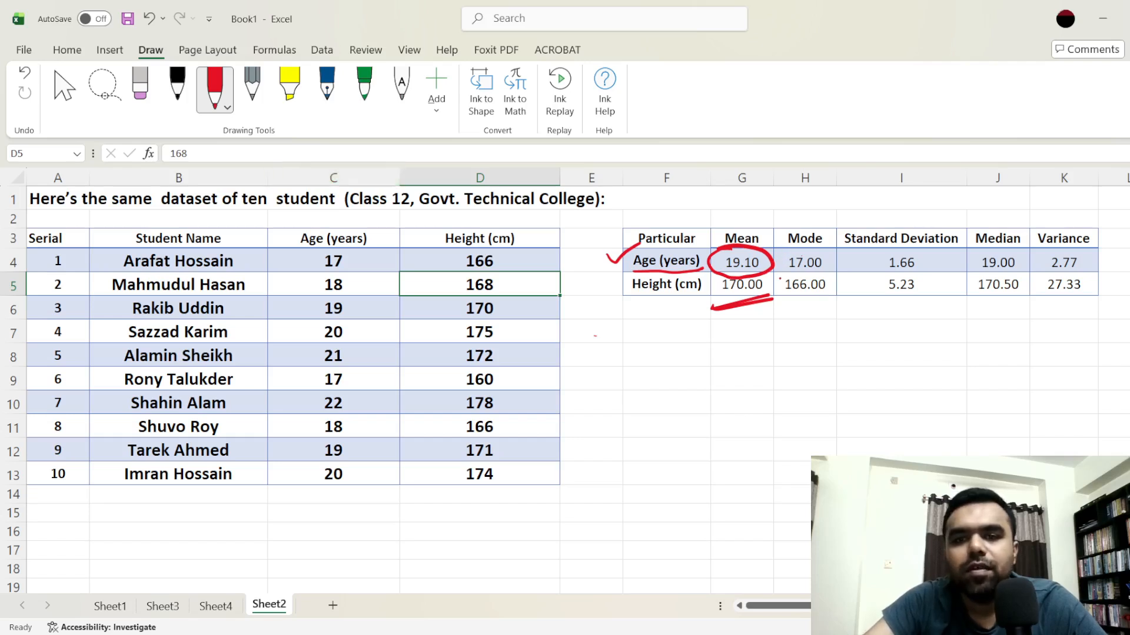
Circle the mode of age in red, along with both 17 entries in the Age (years) column
left_click_drag(785, 276, 839, 274)
mouse_move(799, 243)
left_mouse_down()
mouse_move(802, 274)
mouse_move(785, 254)
left_mouse_up()
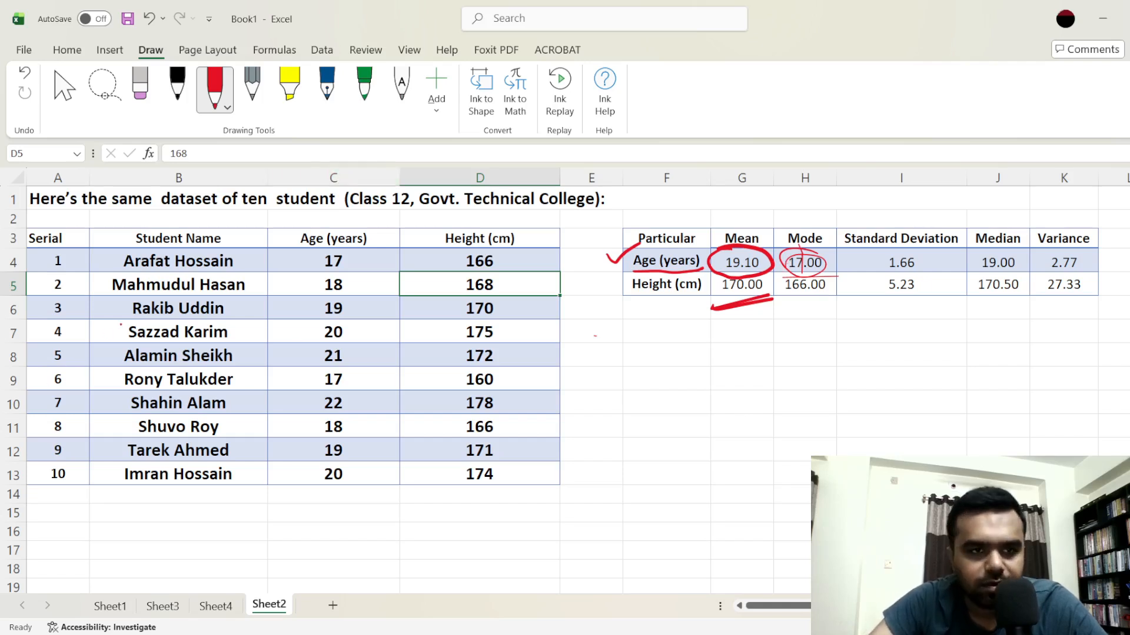
left_click_drag(319, 257, 346, 253)
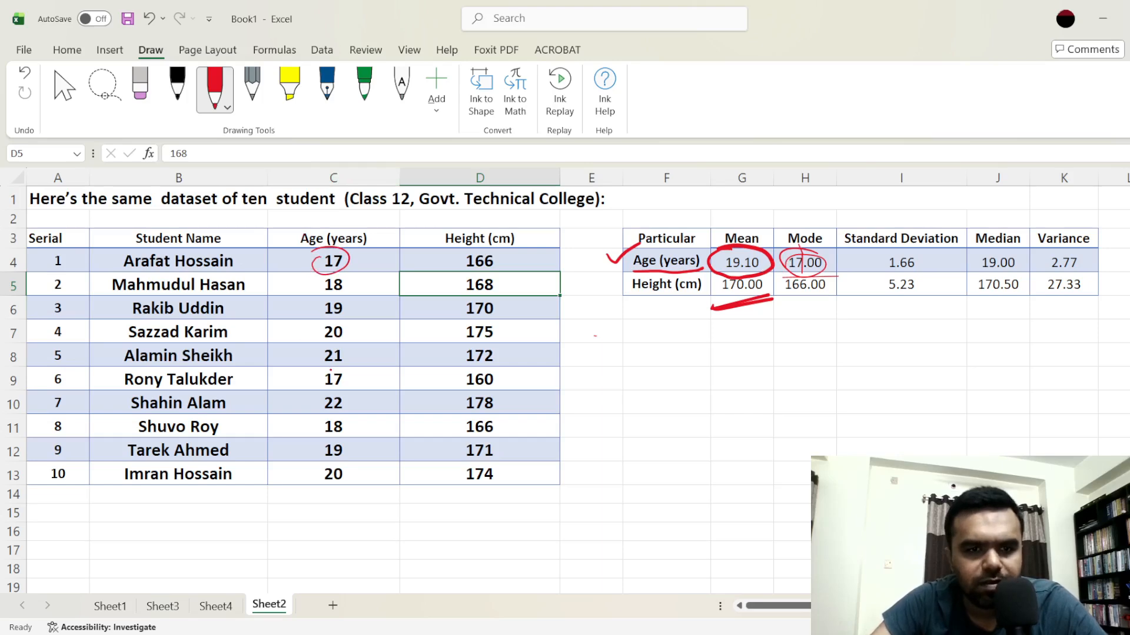
left_click_drag(339, 367, 333, 412)
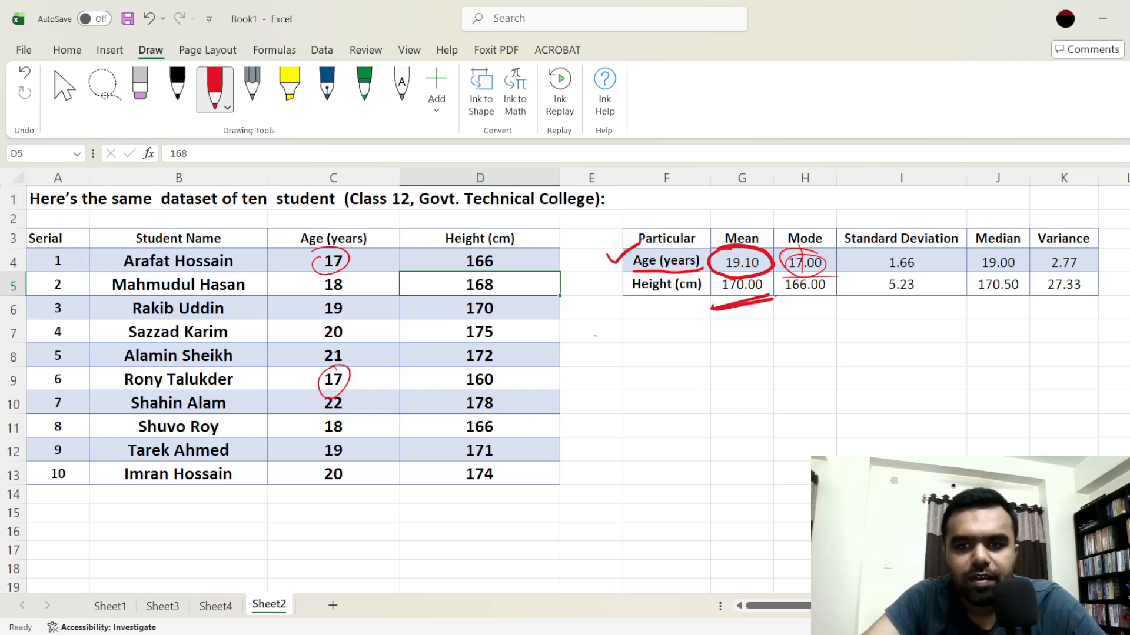
Underline the mode of height in red and circle both 166 entries in the Height (cm) column
left_click_drag(776, 298, 815, 292)
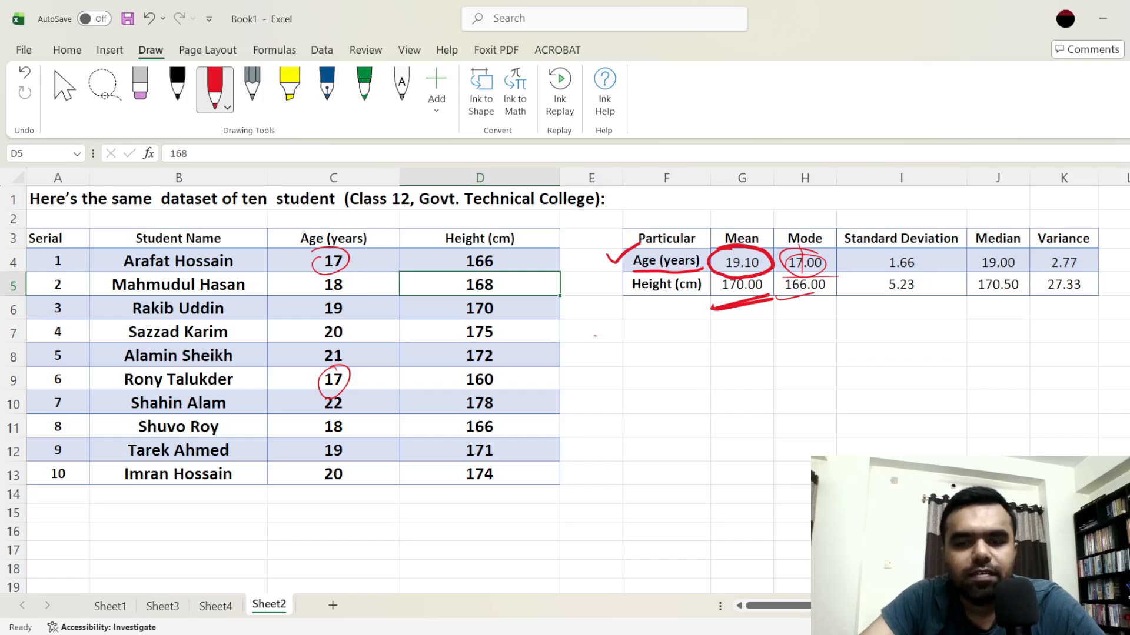
mouse_move(465, 268)
left_mouse_down()
mouse_move(497, 258)
mouse_move(450, 275)
left_mouse_up()
mouse_move(474, 421)
left_mouse_down()
mouse_move(496, 427)
mouse_move(469, 434)
left_mouse_up()
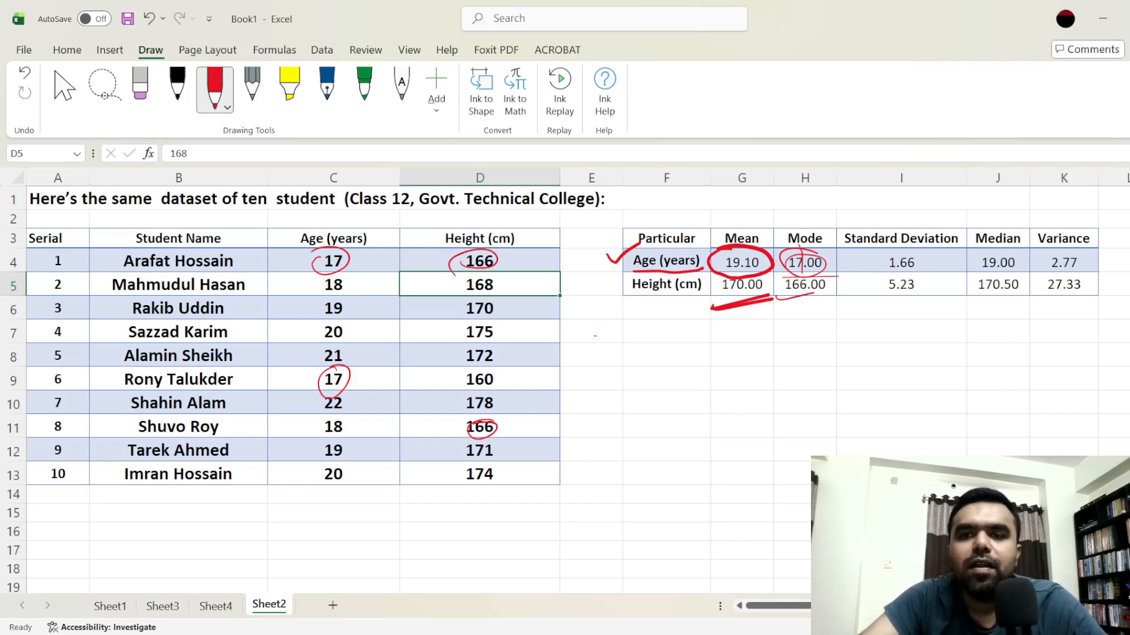
Circle the standard deviation of age and handwrite "19 ± 1.66" in red below the statistics table, double-underlined
mouse_move(879, 257)
left_mouse_down()
mouse_move(909, 252)
mouse_move(882, 269)
mouse_move(881, 255)
left_mouse_up()
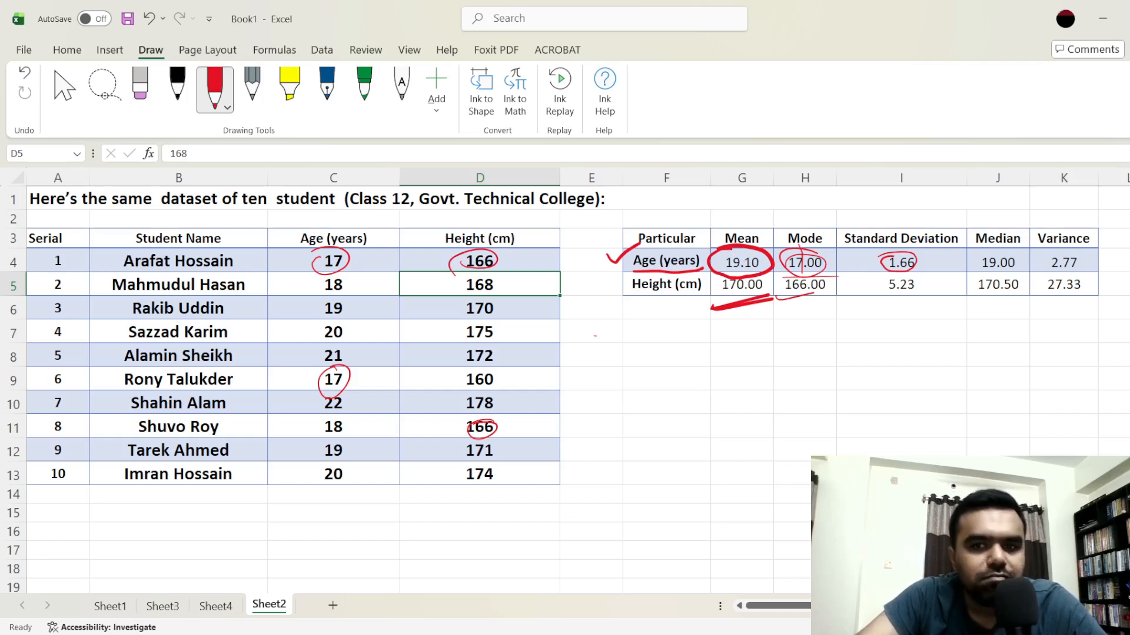
left_click_drag(653, 388, 662, 421)
left_click_drag(694, 377, 683, 415)
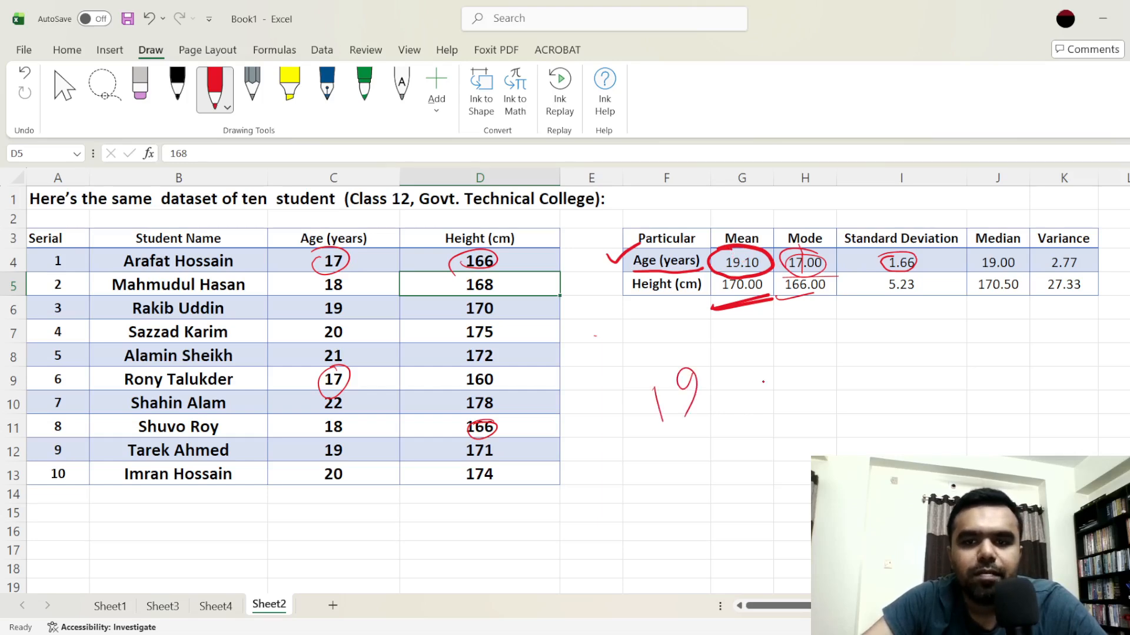
mouse_move(730, 385)
left_mouse_down()
mouse_move(771, 369)
mouse_move(749, 360)
left_mouse_up()
left_click_drag(744, 347, 747, 382)
left_click_drag(794, 327, 792, 368)
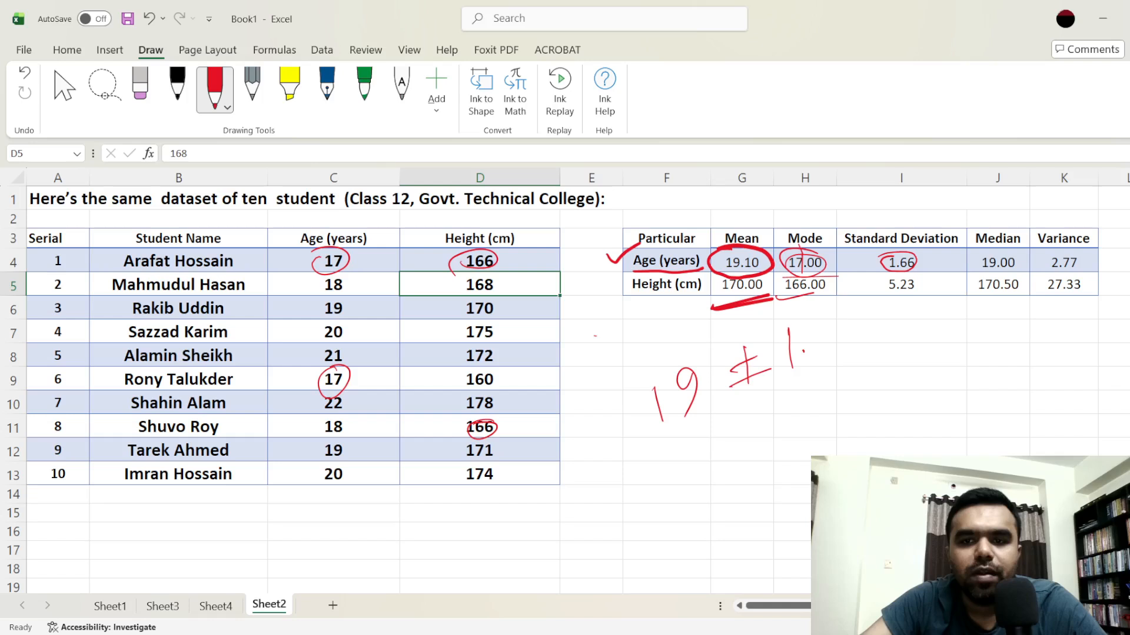
left_click(803, 352)
mouse_move(827, 309)
left_mouse_down()
mouse_move(835, 343)
mouse_move(863, 333)
left_mouse_up()
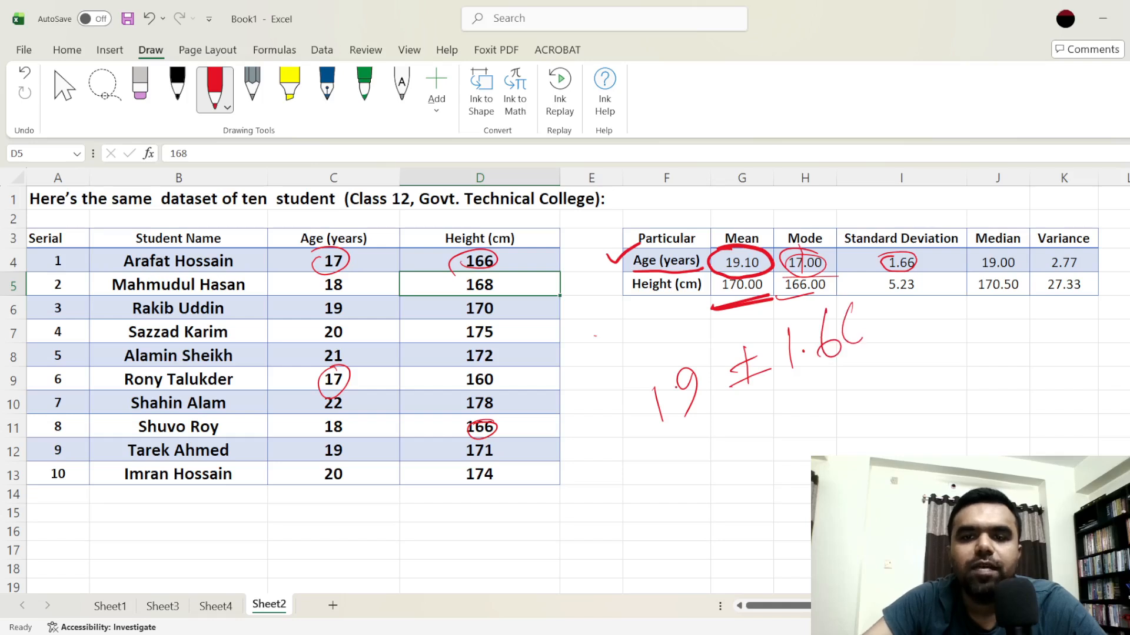
left_click_drag(676, 439, 830, 365)
left_click_drag(692, 440, 825, 371)
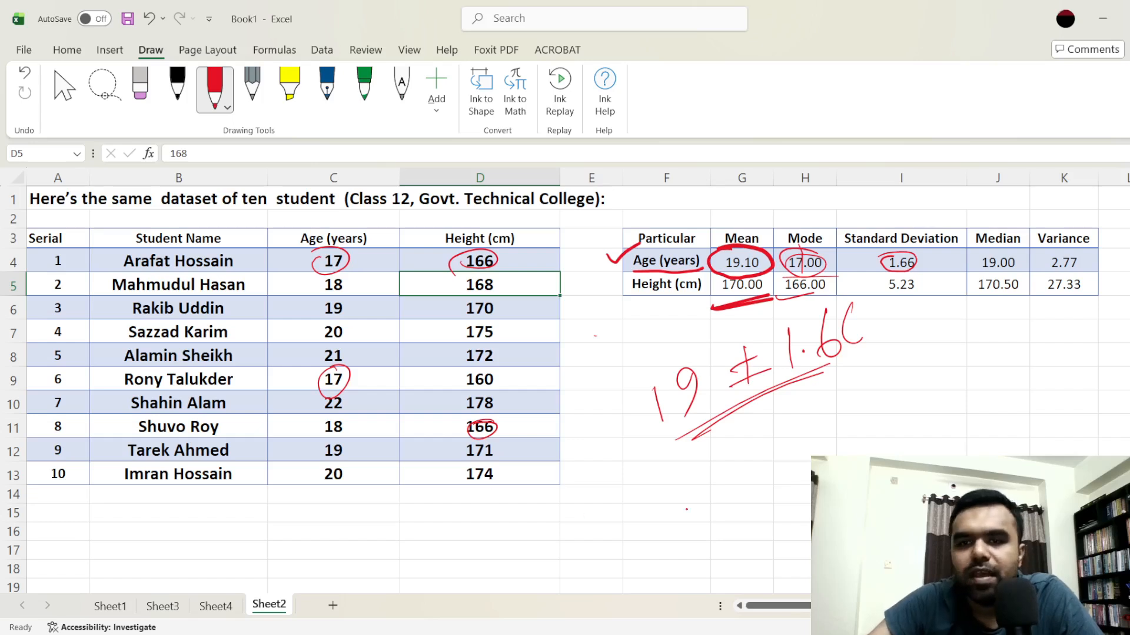
Circle the standard deviation of height and handwrite "(170 ± 5.23) cm" in red below the "19 ± 1.66" note
mouse_move(883, 291)
left_mouse_down()
mouse_move(921, 276)
mouse_move(929, 288)
left_mouse_up()
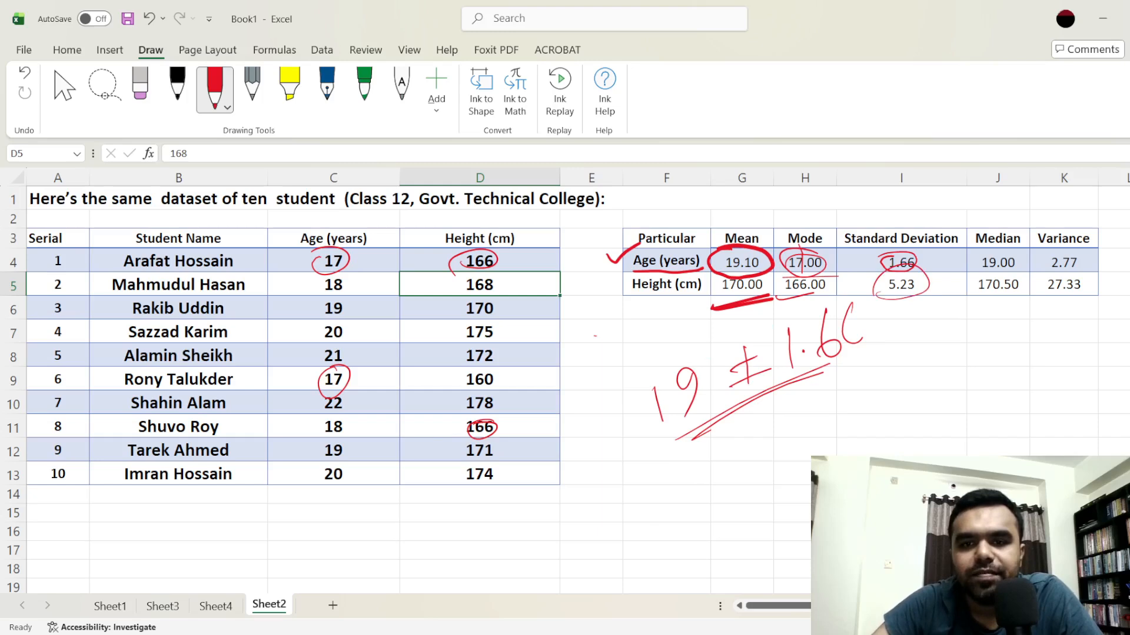
left_click_drag(719, 458, 727, 486)
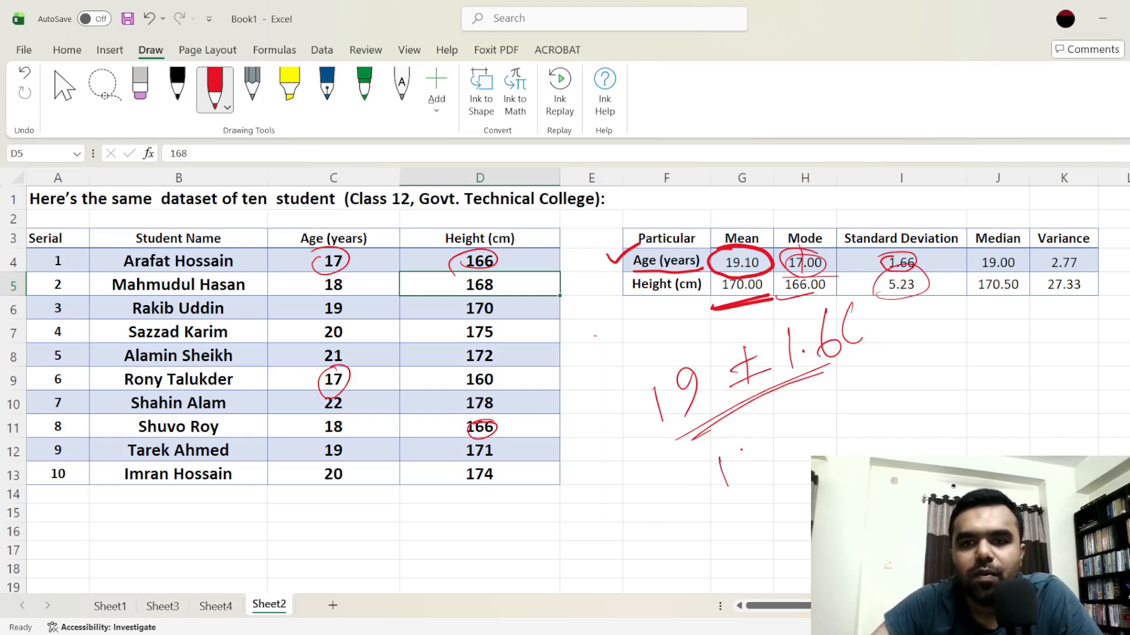
mouse_move(734, 440)
left_mouse_down()
mouse_move(749, 457)
mouse_move(746, 485)
left_mouse_up()
mouse_move(770, 433)
left_mouse_down()
mouse_move(760, 464)
mouse_move(778, 438)
mouse_move(852, 419)
mouse_move(837, 408)
mouse_move(828, 435)
left_mouse_up()
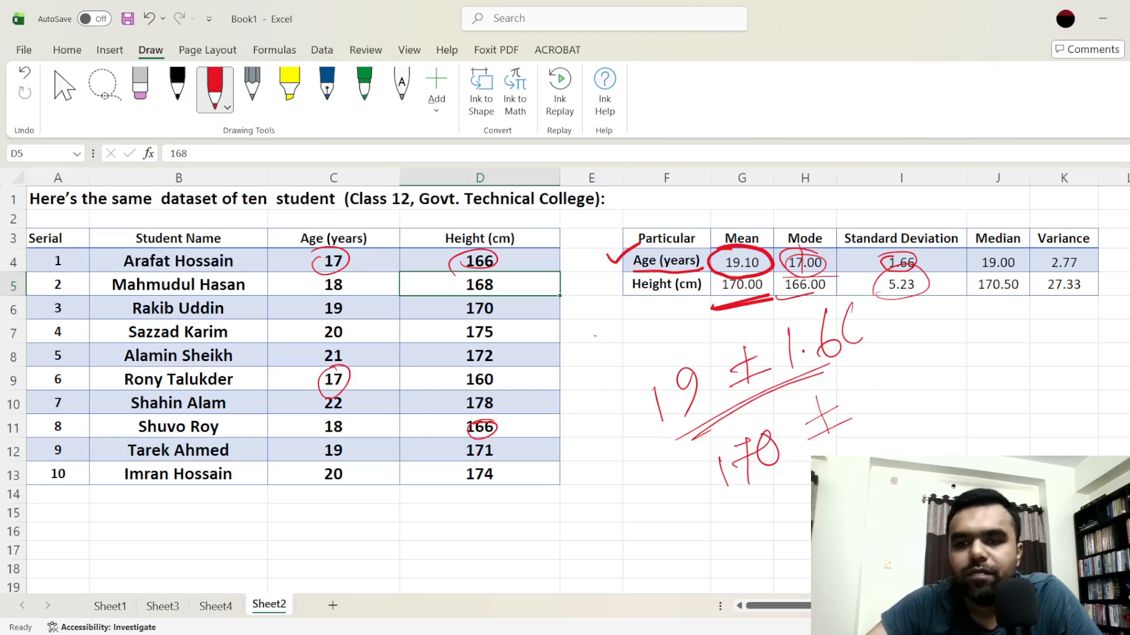
mouse_move(876, 385)
left_mouse_down()
mouse_move(892, 405)
mouse_move(896, 360)
mouse_move(957, 382)
left_mouse_up()
mouse_move(948, 342)
left_mouse_down()
mouse_move(970, 356)
mouse_move(960, 378)
left_mouse_up()
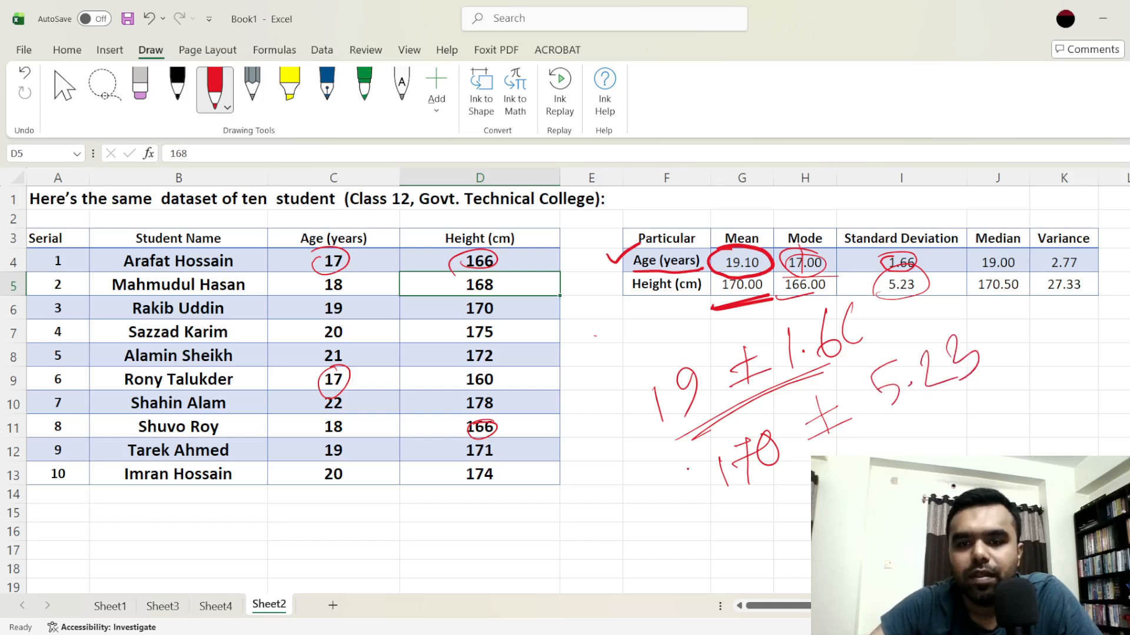
left_click_drag(696, 458, 732, 481)
mouse_move(957, 322)
left_mouse_down()
mouse_move(988, 349)
mouse_move(989, 378)
left_mouse_up()
mouse_move(1018, 336)
left_mouse_down()
mouse_move(1027, 346)
mouse_move(1041, 326)
mouse_move(1040, 344)
left_mouse_up()
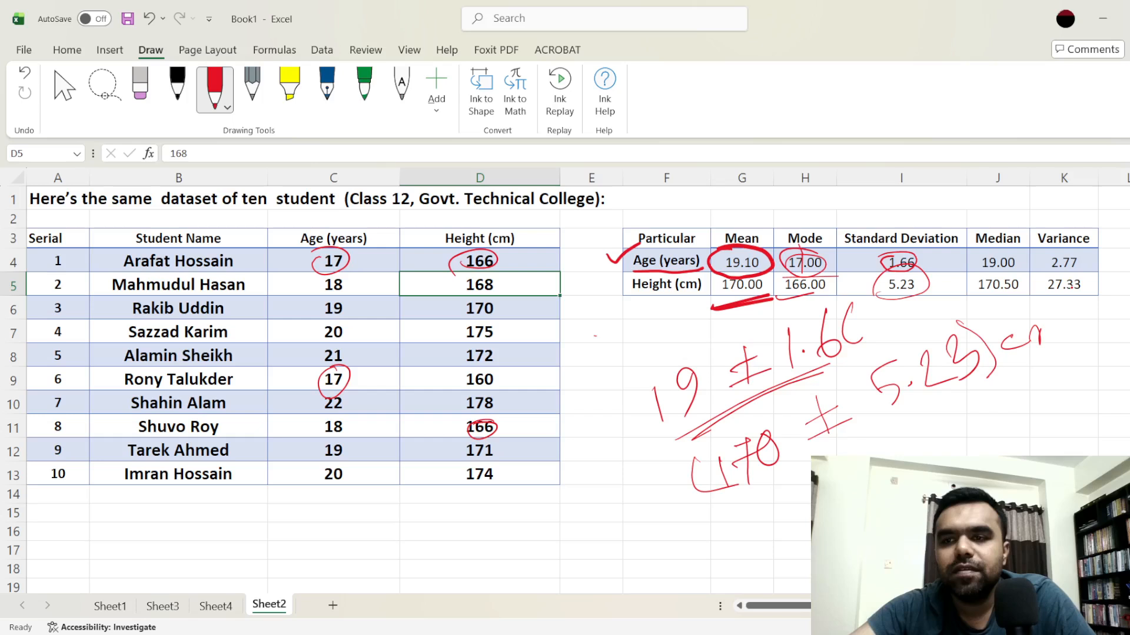
Circle the variance and median of age in red, and draw a red arrow under the median of height
mouse_move(1046, 265)
left_mouse_down()
mouse_move(1066, 286)
mouse_move(1088, 257)
mouse_move(1047, 253)
left_mouse_up()
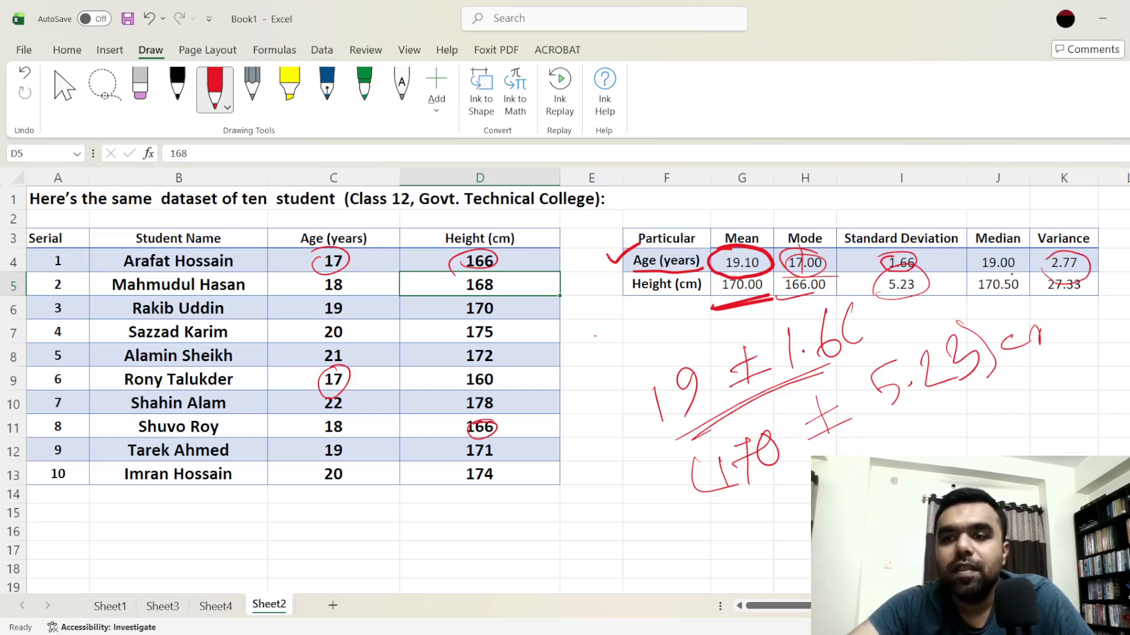
mouse_move(974, 259)
left_mouse_down()
mouse_move(977, 277)
mouse_move(1021, 282)
mouse_move(1011, 255)
left_mouse_up()
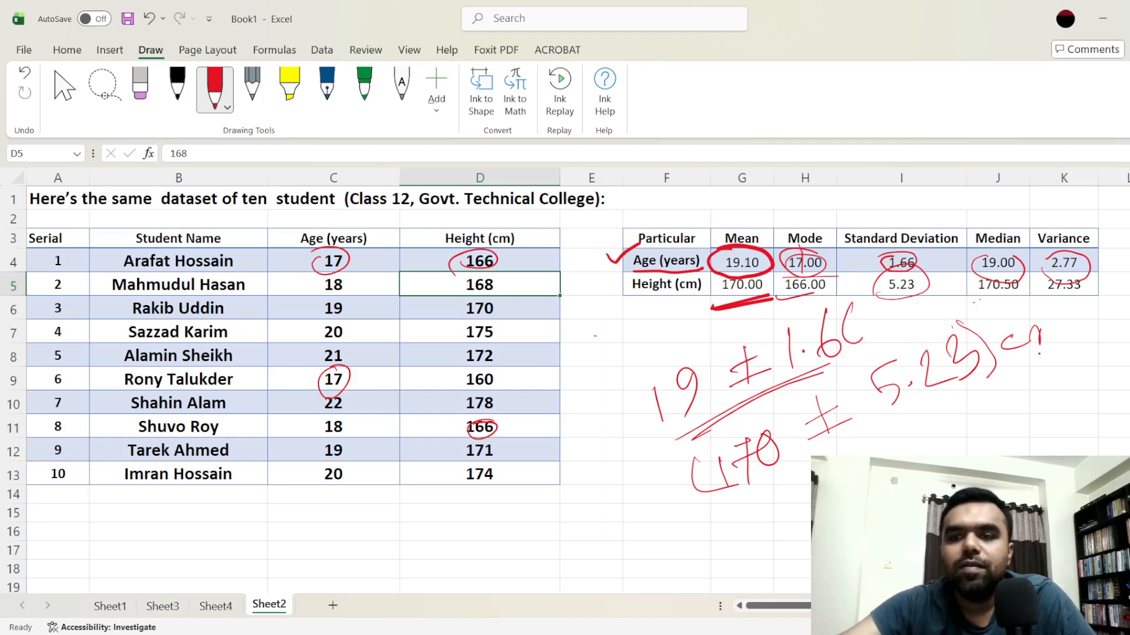
left_click_drag(973, 300, 1010, 299)
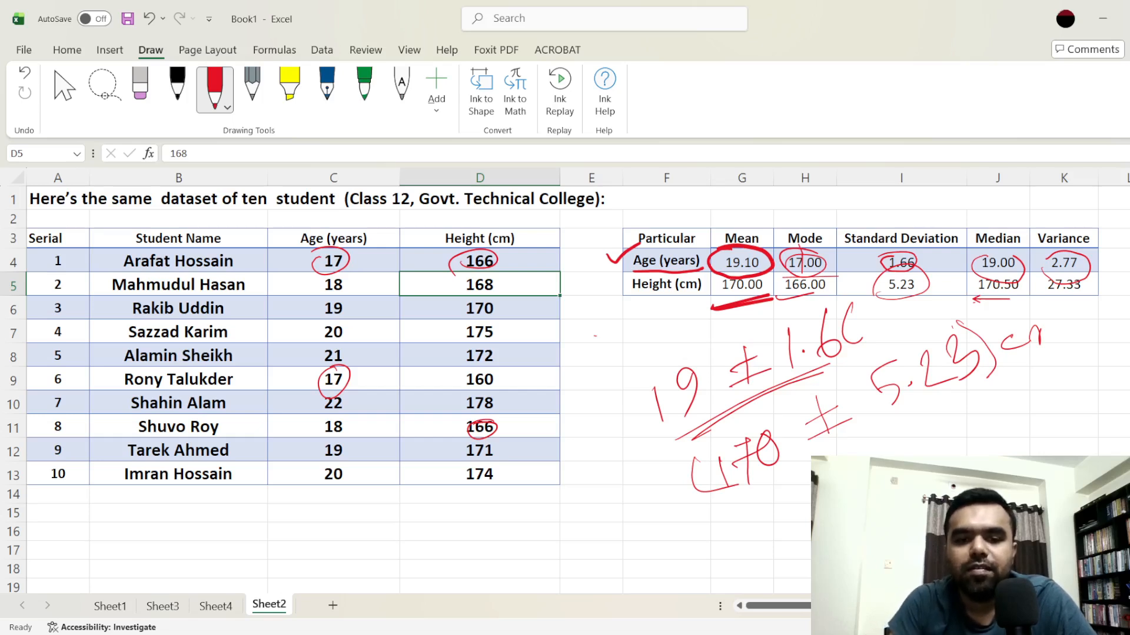
key("alt+Tab")
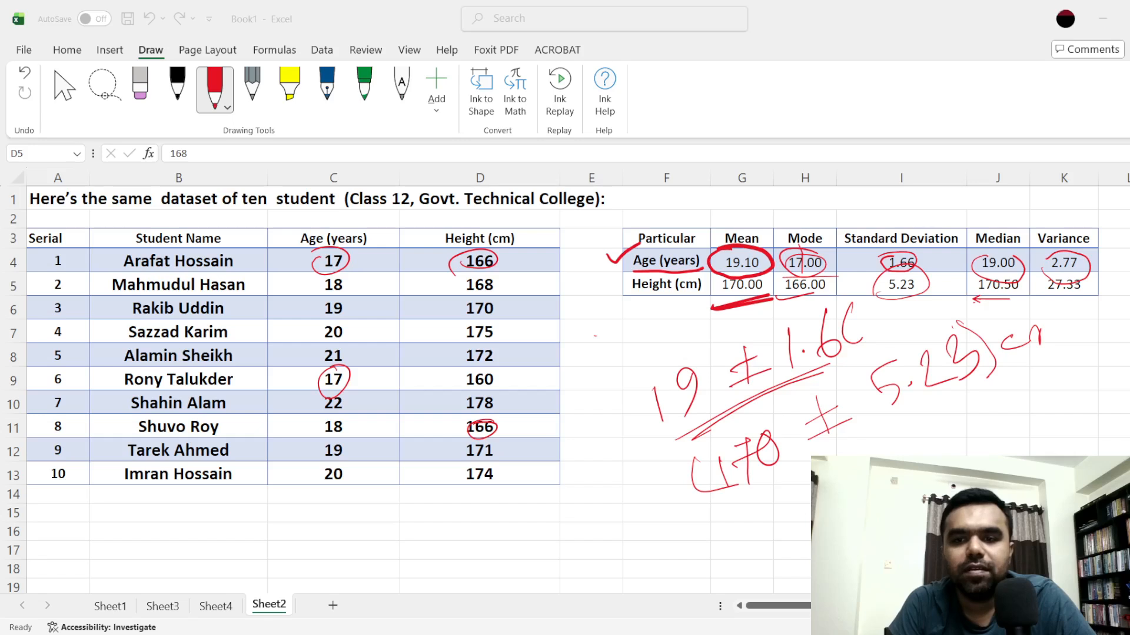
key("alt+Tab")
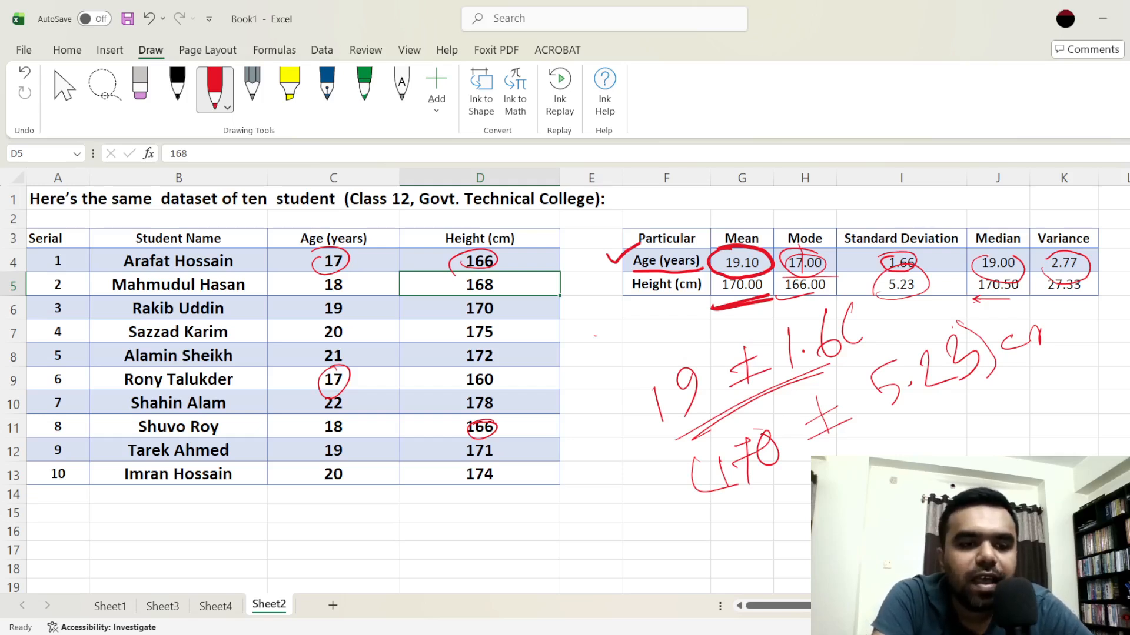
On Sheet4, underline the SUMMARY OUTPUT heading and mark the R Square label and value in red
left_click(233, 611)
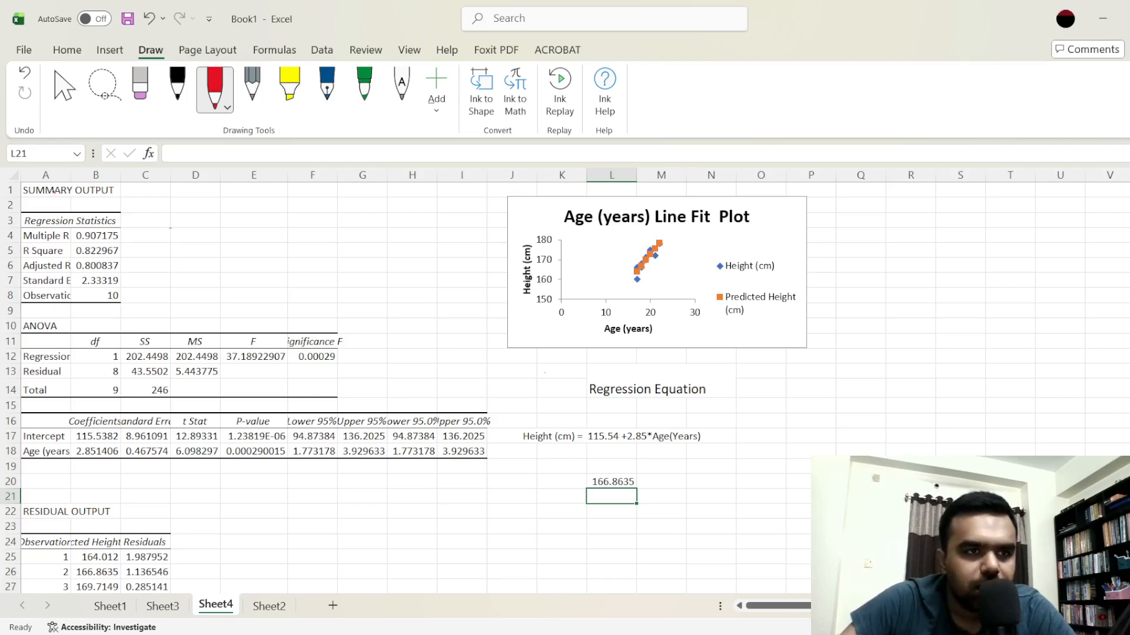
left_click_drag(37, 206, 117, 184)
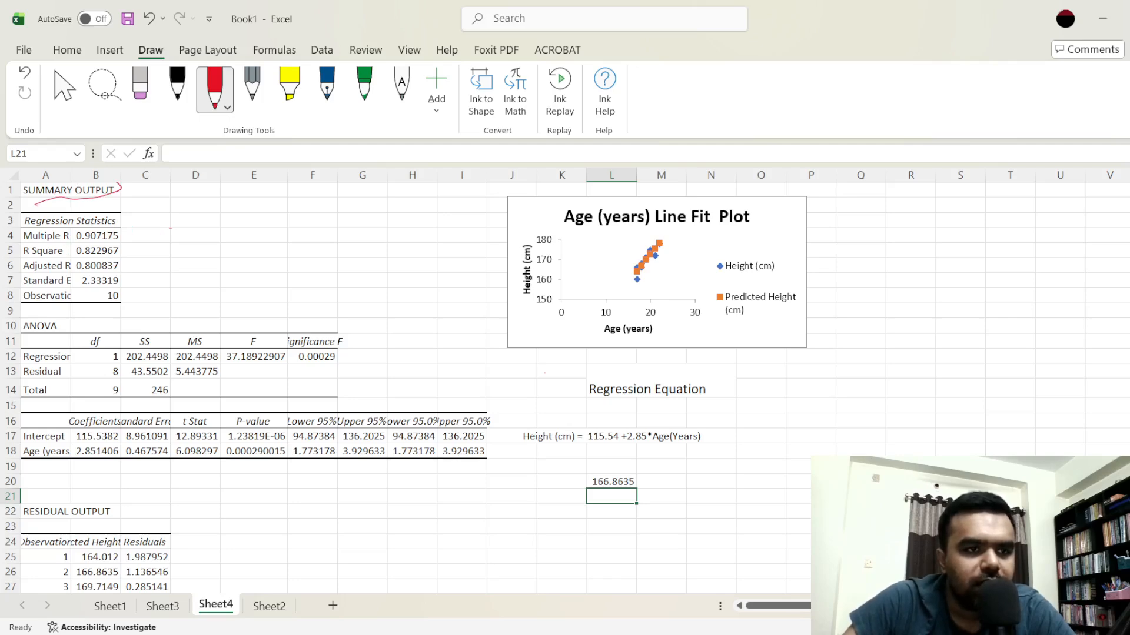
mouse_move(35, 263)
left_mouse_down()
mouse_move(120, 254)
mouse_move(98, 242)
left_mouse_up()
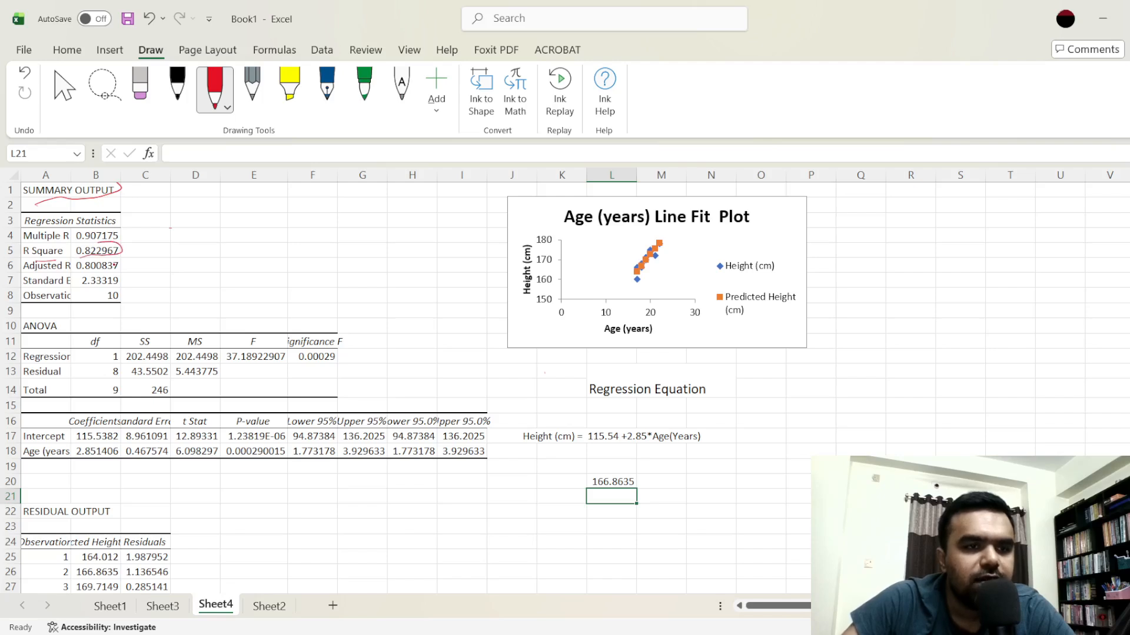
Handwrite "82.30" in red beside the regression statistics and double-underline it
mouse_move(166, 244)
left_mouse_down()
mouse_move(167, 260)
mouse_move(172, 246)
mouse_move(187, 258)
mouse_move(215, 248)
left_mouse_up()
left_click(204, 234)
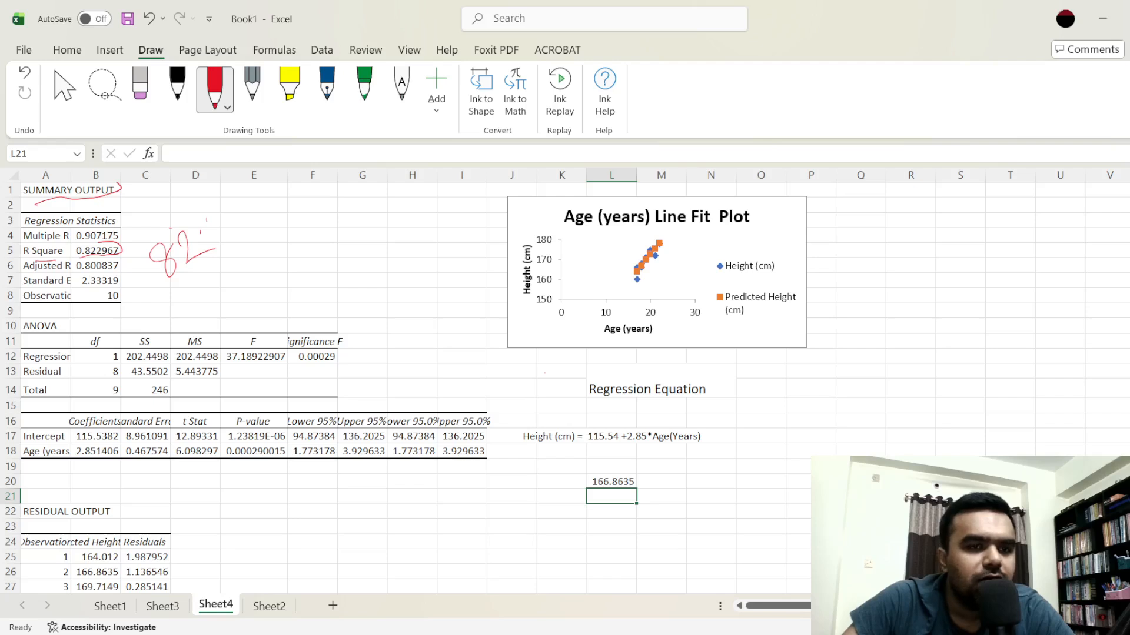
mouse_move(207, 220)
left_mouse_down()
mouse_move(235, 232)
mouse_move(229, 247)
left_mouse_up()
mouse_move(234, 193)
left_mouse_down()
mouse_move(253, 214)
mouse_move(233, 193)
left_mouse_up()
mouse_move(190, 304)
left_mouse_down()
mouse_move(264, 228)
mouse_move(269, 241)
left_mouse_up()
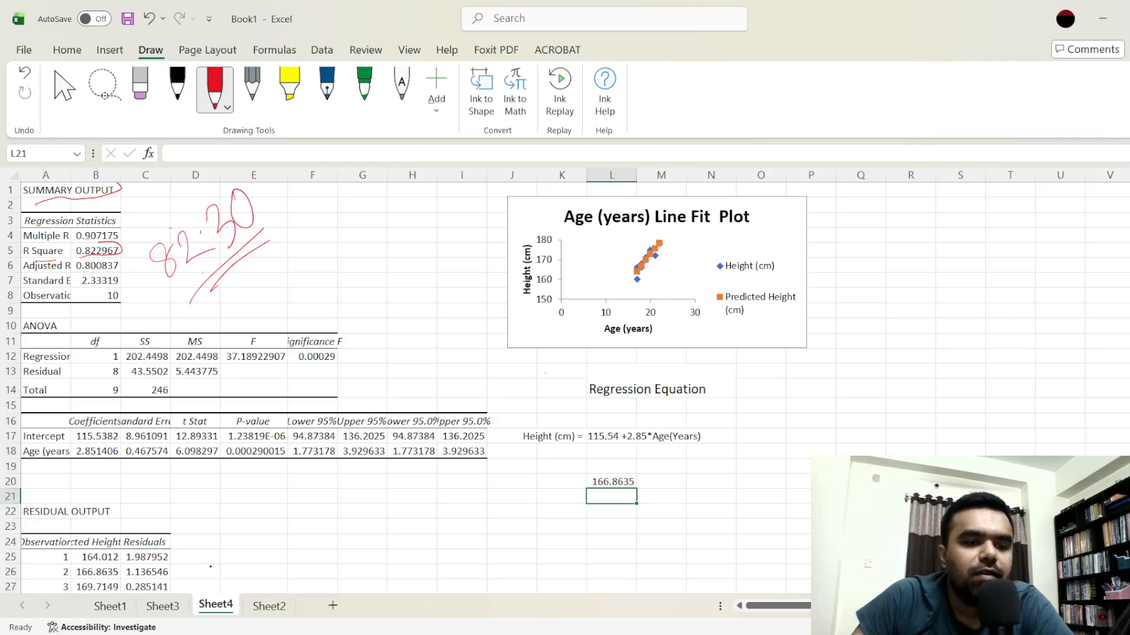
On Sheet2, circle the 178 height in red and circle the first 166 height again in the Height (cm) column
left_click(162, 606)
left_click(269, 606)
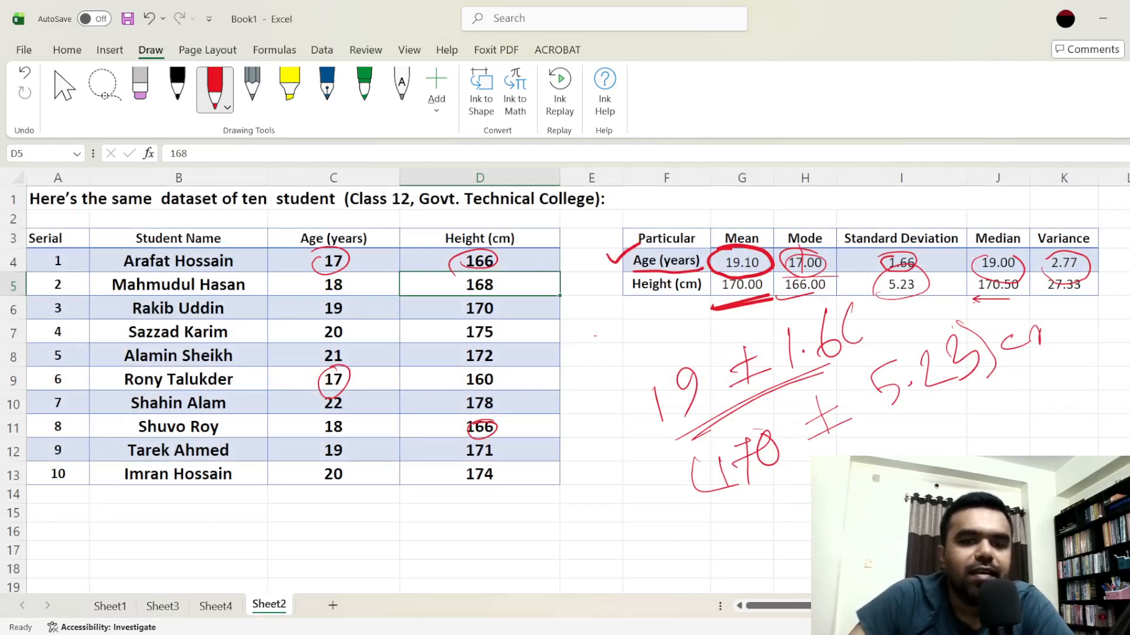
mouse_move(449, 406)
left_mouse_down()
mouse_move(490, 409)
mouse_move(446, 412)
left_mouse_up()
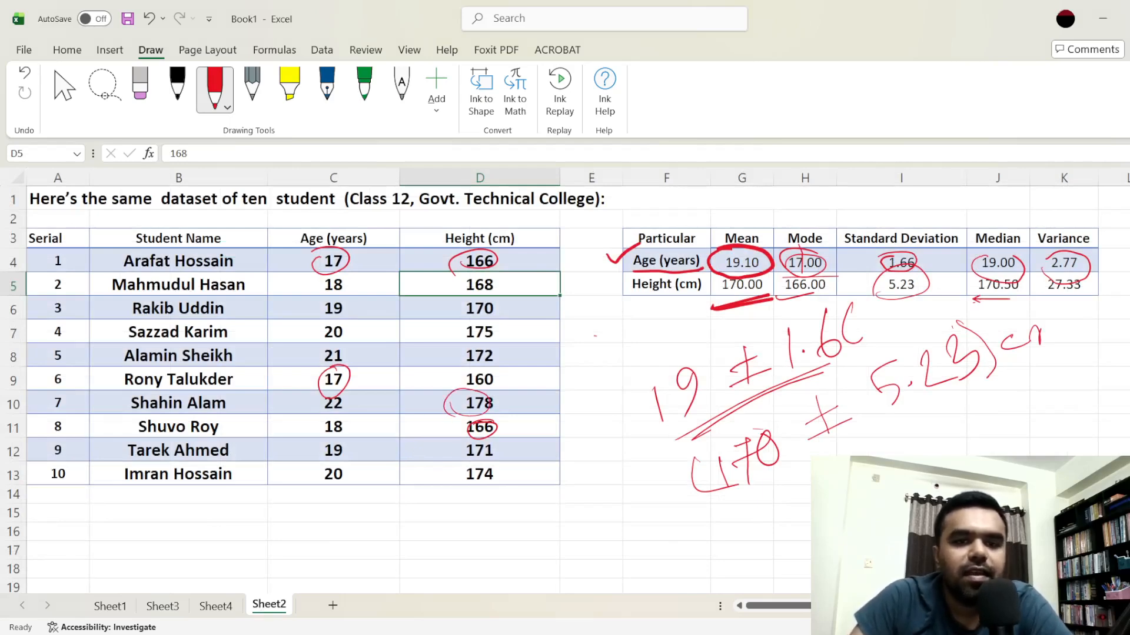
left_click_drag(481, 249, 466, 277)
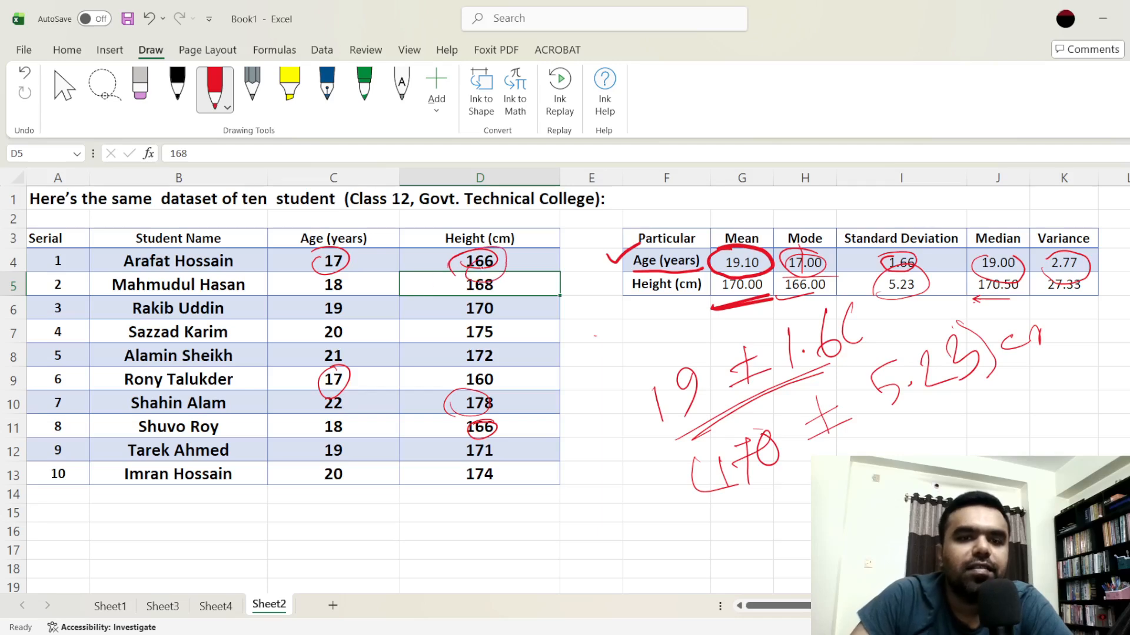
On Sheet4, underline the F and Significance F values in the ANOVA table in red
left_click(215, 606)
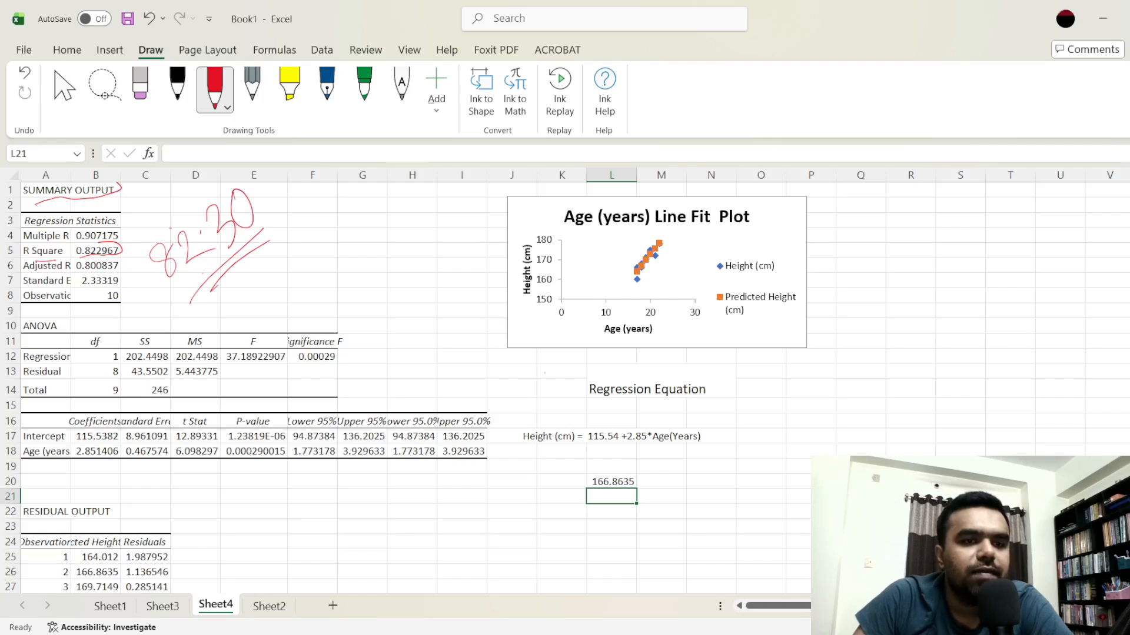
left_click_drag(231, 367, 333, 365)
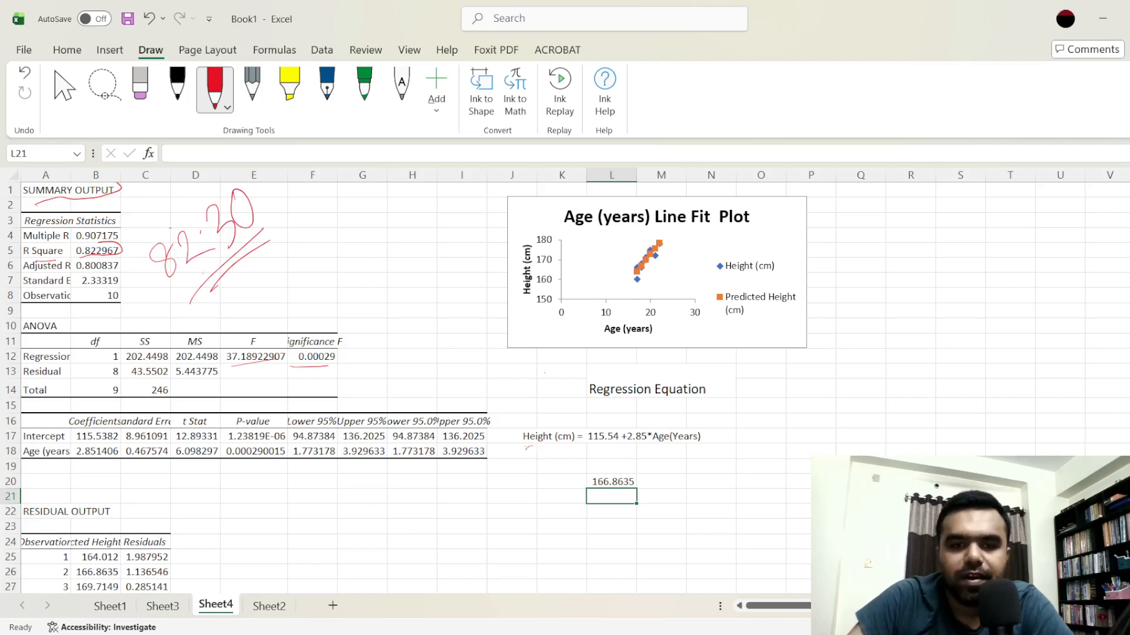
Mark the terms of the regression equation in red, circle the predicted height below it, and handwrite a double-underlined "18" beside the prediction
mouse_move(530, 448)
left_mouse_down()
mouse_move(621, 444)
mouse_move(604, 421)
mouse_move(661, 444)
mouse_move(683, 438)
left_mouse_up()
mouse_move(590, 478)
left_mouse_down()
mouse_move(618, 468)
mouse_move(577, 492)
mouse_move(606, 468)
mouse_move(654, 485)
mouse_move(670, 458)
left_mouse_up()
mouse_move(642, 494)
left_mouse_down()
mouse_move(687, 482)
mouse_move(680, 529)
left_mouse_up()
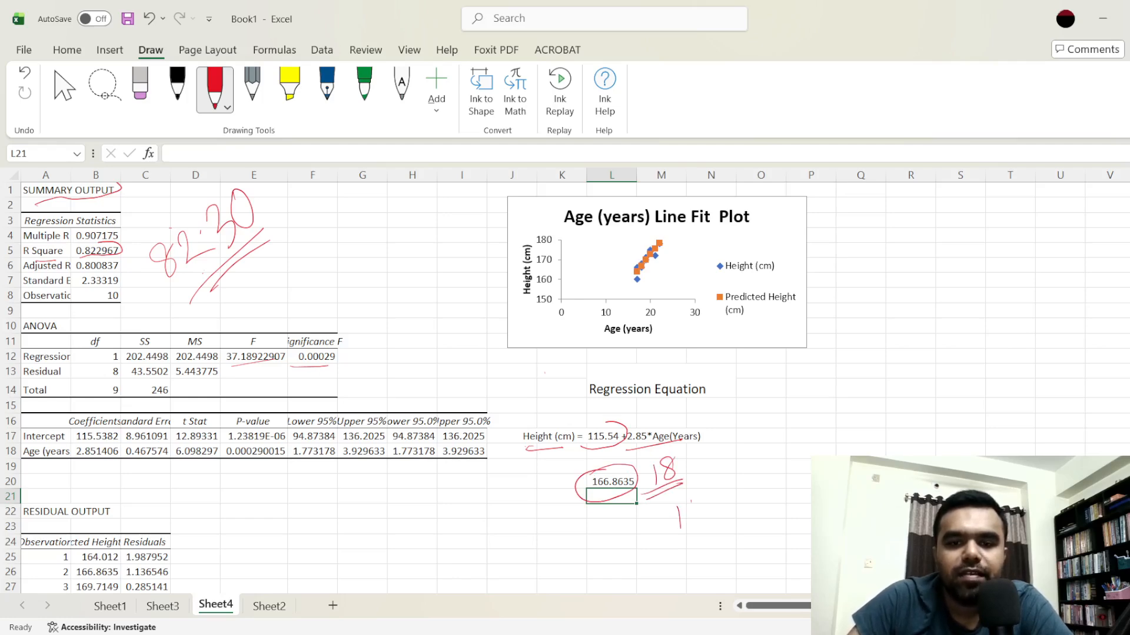
Handwrite "167 cm" in red beside the Regression Equation heading and underline it
mouse_move(735, 393)
left_mouse_down()
mouse_move(737, 415)
mouse_move(779, 377)
mouse_move(772, 416)
left_mouse_up()
left_click_drag(763, 400, 786, 398)
mouse_move(789, 399)
left_mouse_down()
mouse_move(809, 377)
mouse_move(844, 369)
left_mouse_up()
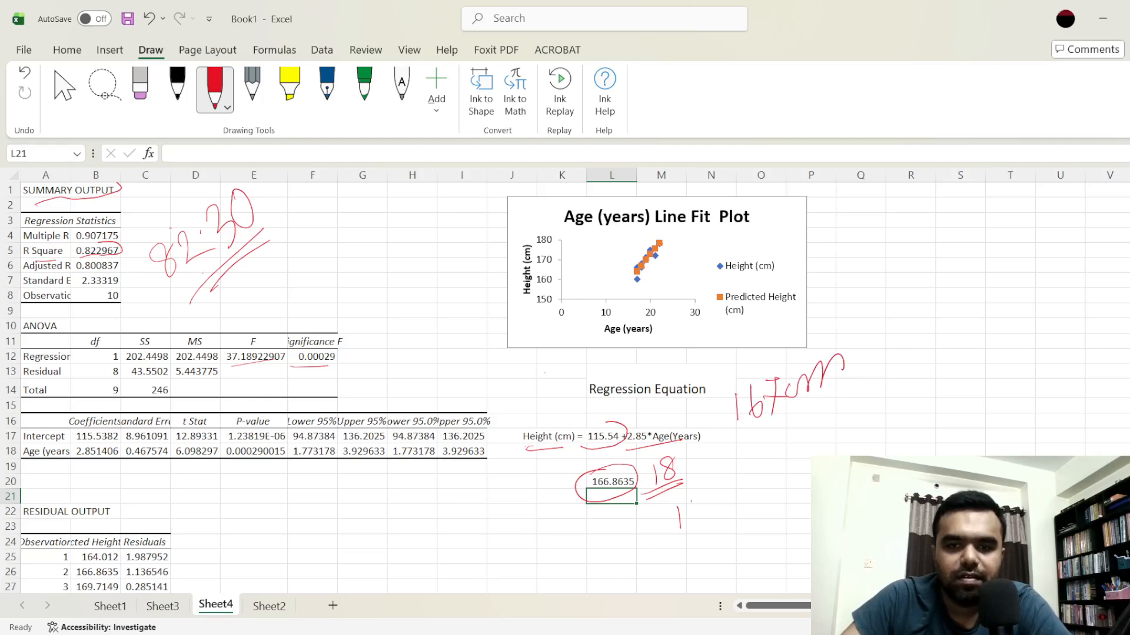
left_click_drag(773, 431, 833, 396)
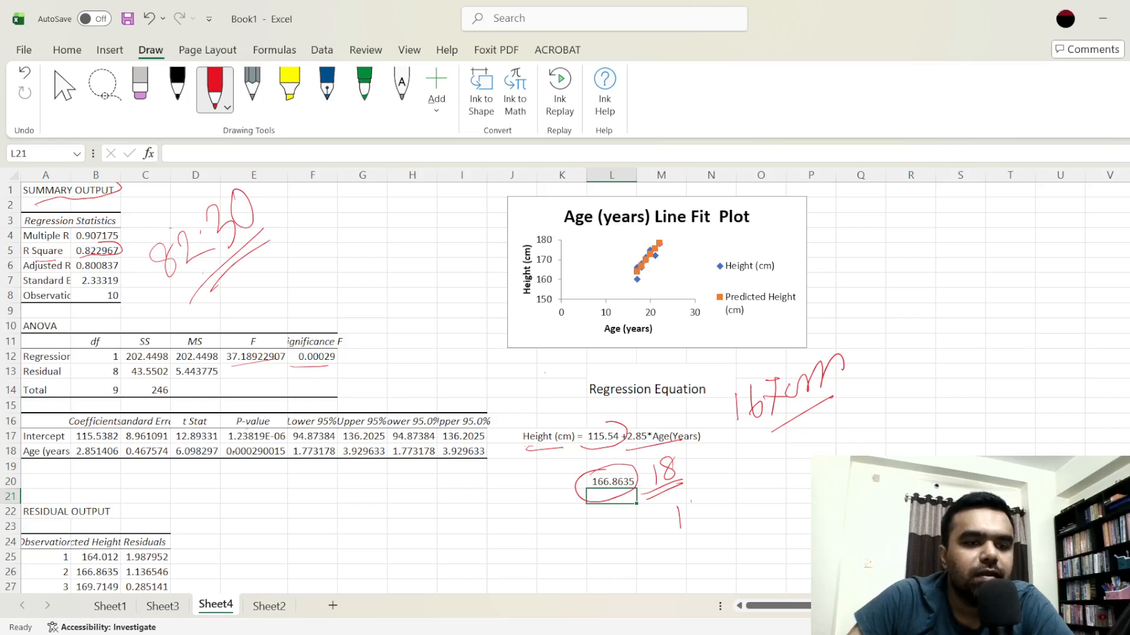
Circle the P-value of the age coefficient and handwrite ".00029" with a circled ".05" in red below it
mouse_move(229, 450)
left_mouse_down()
mouse_move(244, 463)
mouse_move(286, 447)
left_mouse_up()
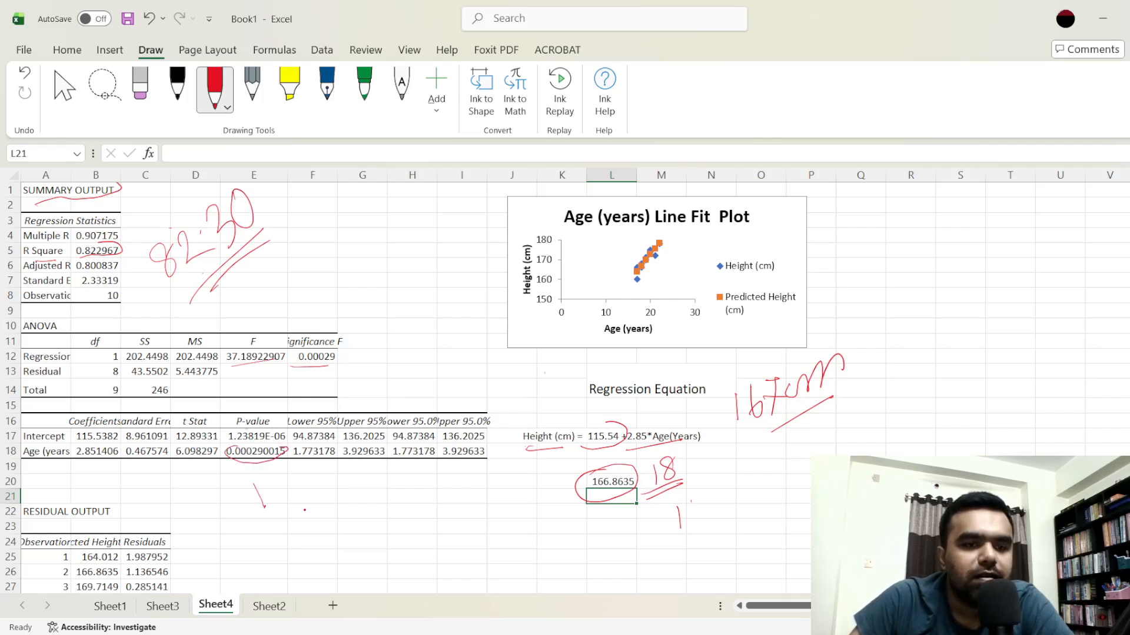
mouse_move(286, 510)
left_mouse_down()
mouse_move(347, 464)
mouse_move(335, 530)
mouse_move(362, 509)
mouse_move(353, 478)
left_mouse_up()
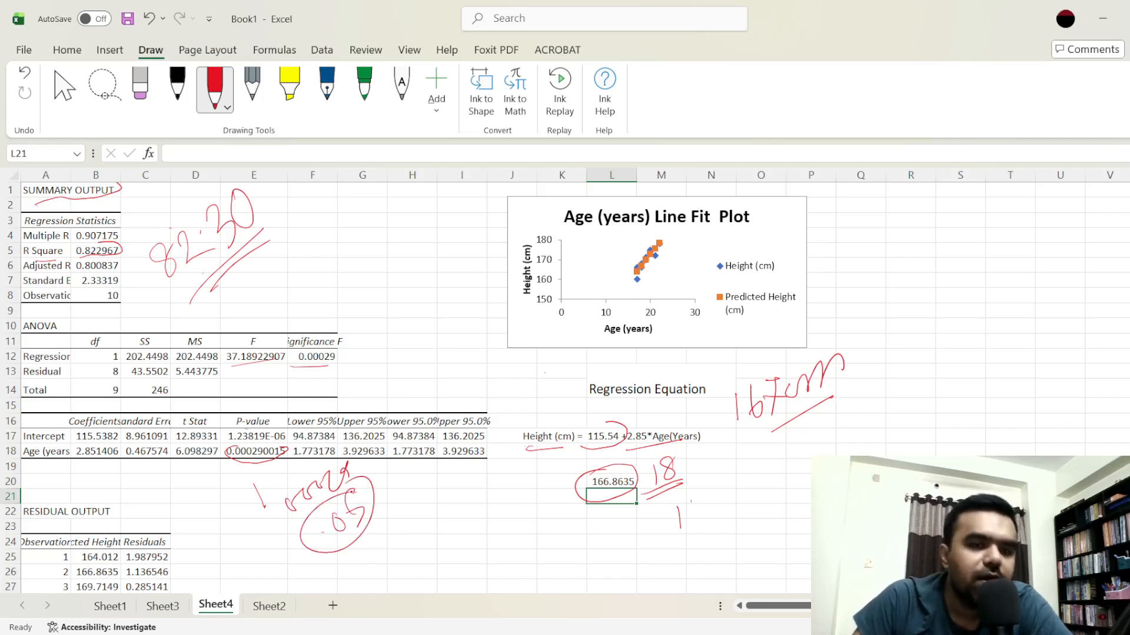